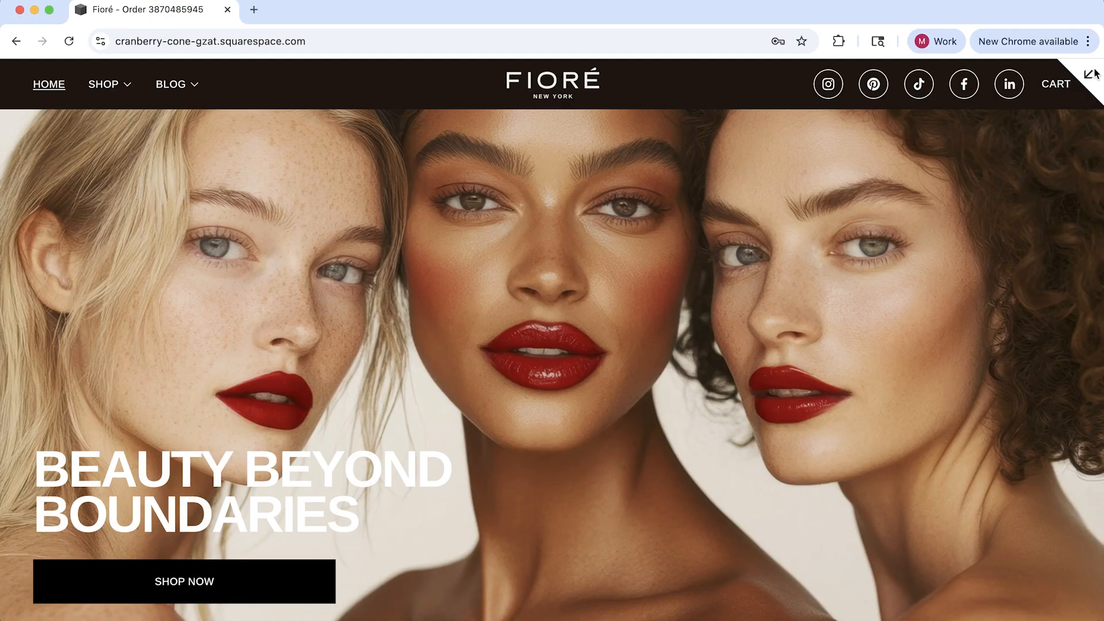
Open the Fioré site in its editing view and show the list of its pages.
{"action": "left_click", "coordinate": [1090, 71]}
{"action": "left_click", "coordinate": [47, 92]}
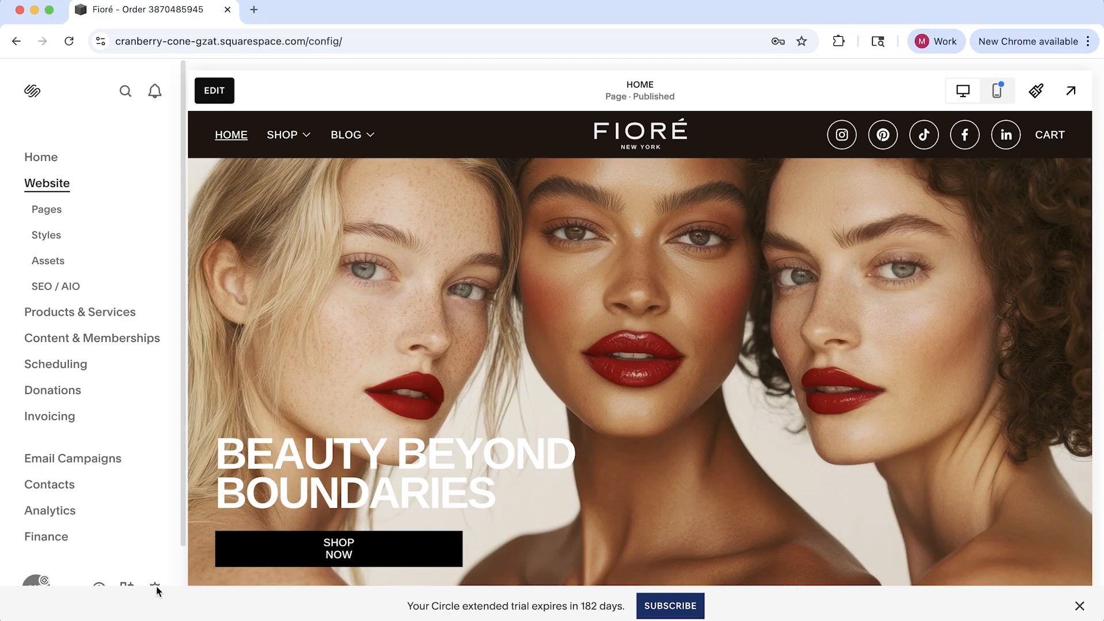
{"action": "scroll", "coordinate": [157, 500], "scroll_direction": "down", "scroll_amount": 1}
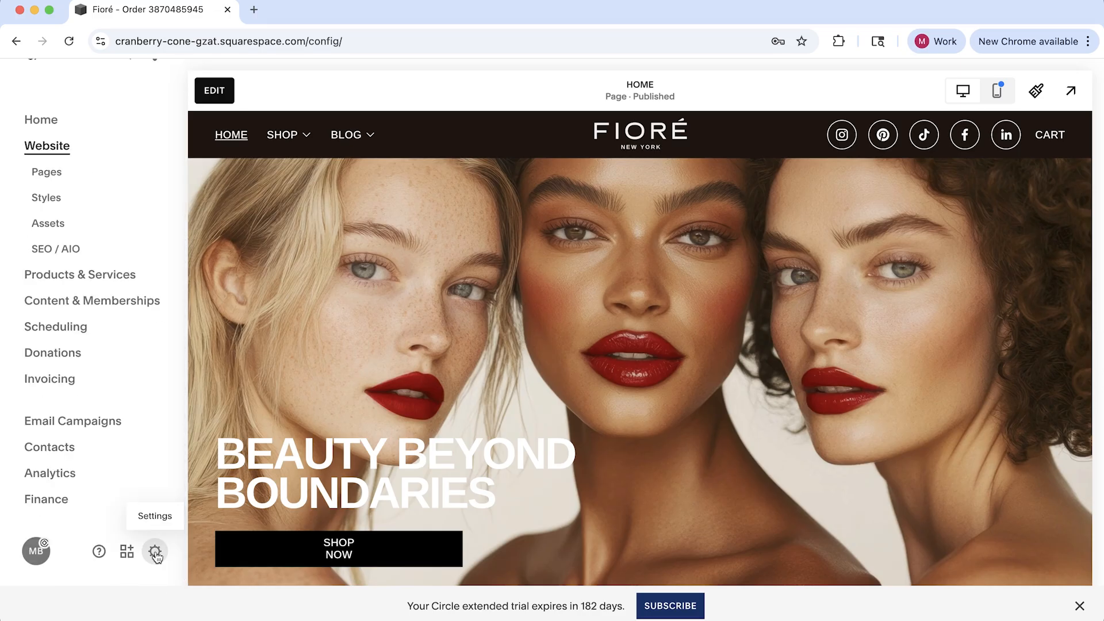
{"action": "scroll", "coordinate": [115, 460], "scroll_direction": "up", "scroll_amount": 1}
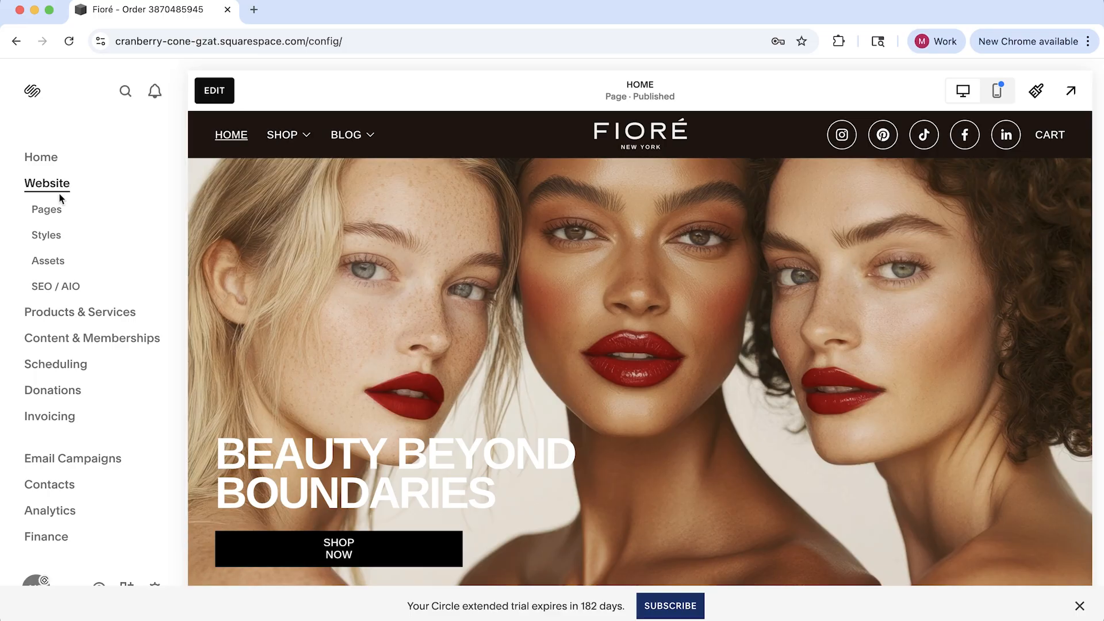
{"action": "left_click", "coordinate": [57, 214]}
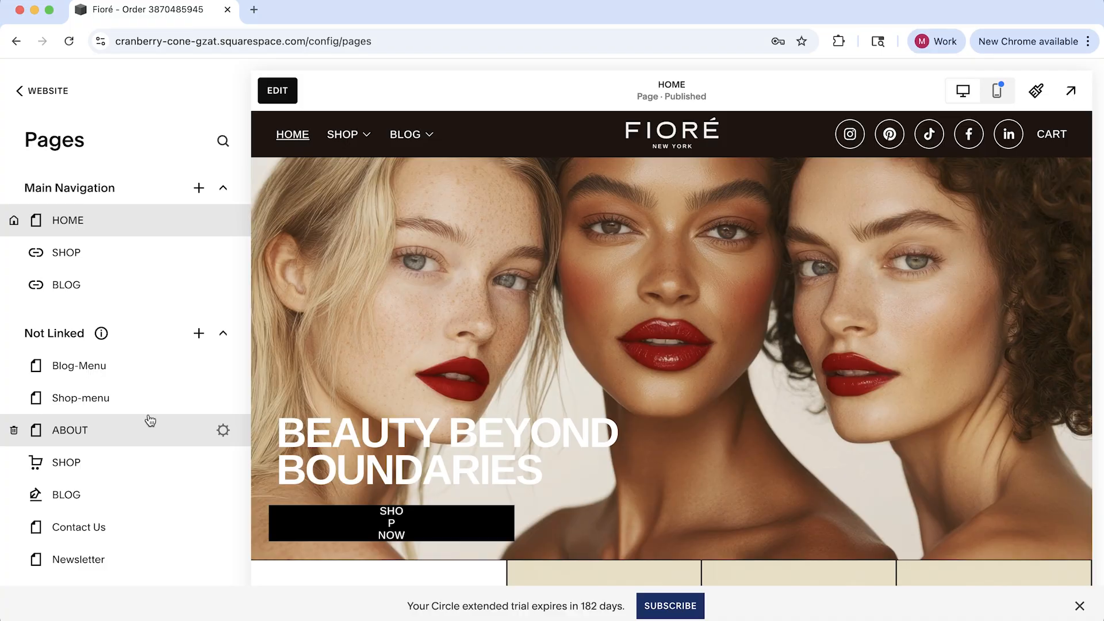
Look through the home page preview, from the header navigation through the blog posts and quote to the footer.
{"action": "mouse_move", "coordinate": [307, 141]}
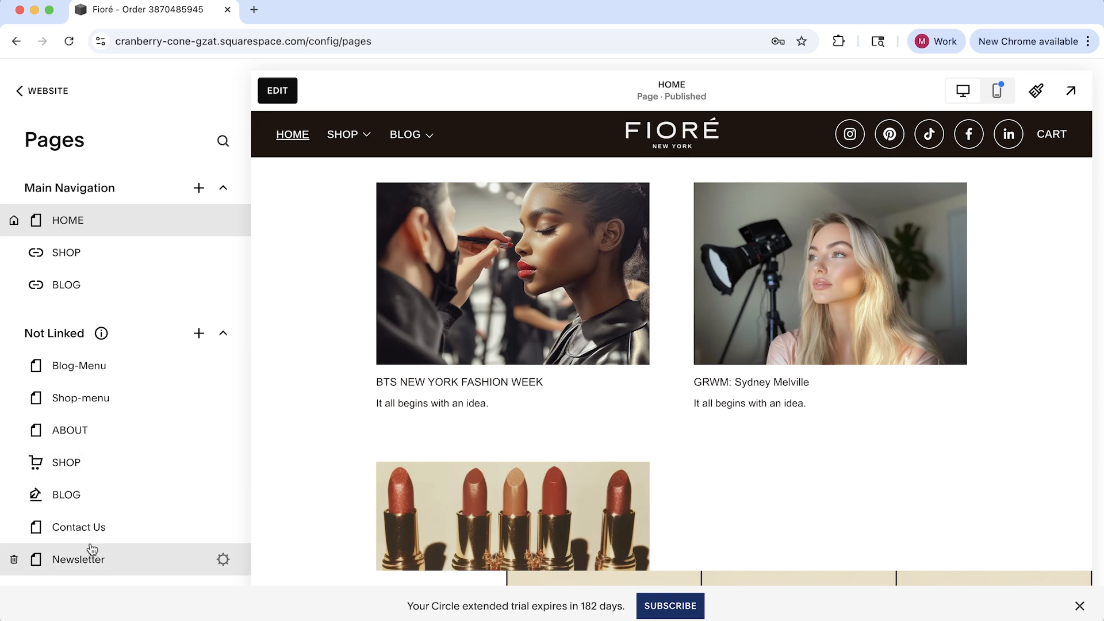
{"action": "scroll", "coordinate": [87, 552], "scroll_direction": "down", "scroll_amount": 2}
{"action": "scroll", "coordinate": [426, 433], "scroll_direction": "down", "scroll_amount": 15}
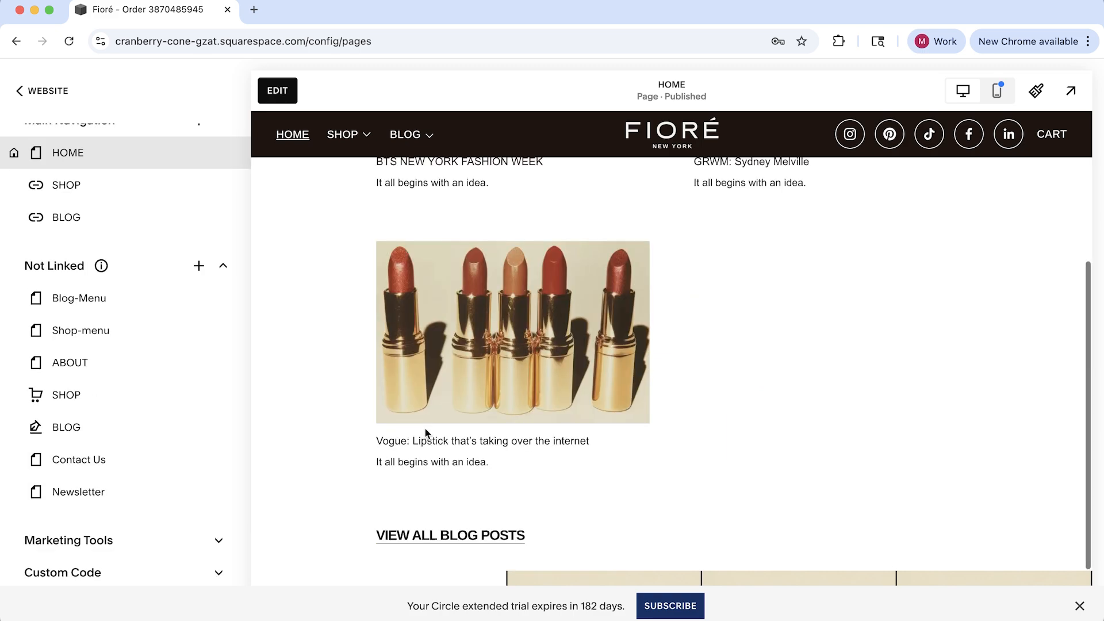
{"action": "scroll", "coordinate": [426, 437], "scroll_direction": "down", "scroll_amount": 15}
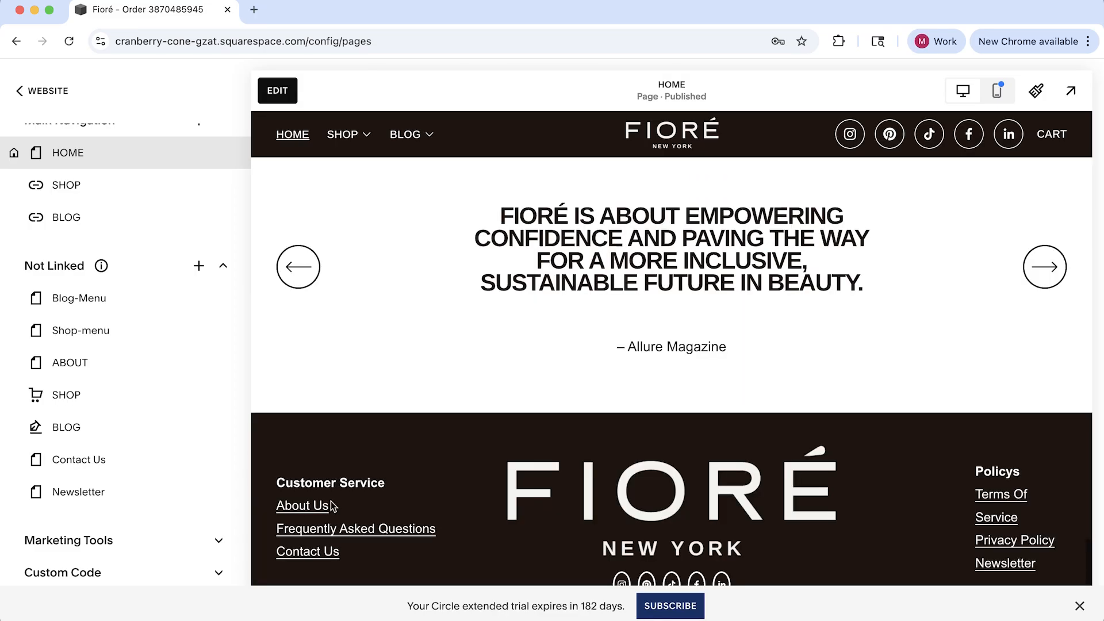
{"action": "mouse_move", "coordinate": [342, 131]}
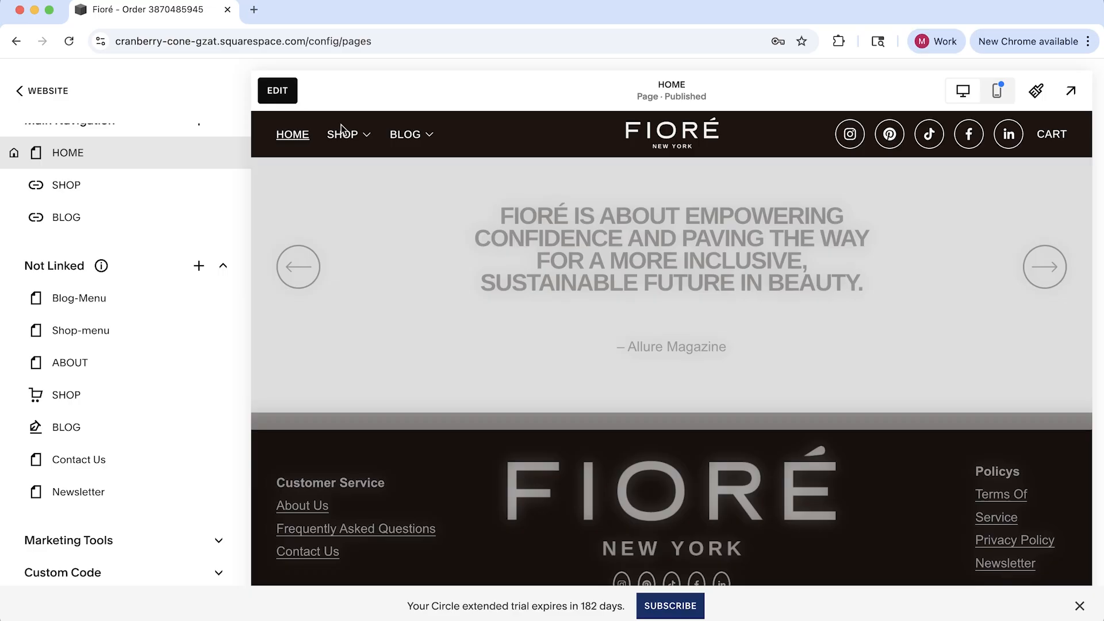
{"action": "scroll", "coordinate": [436, 347], "scroll_direction": "up", "scroll_amount": 20}
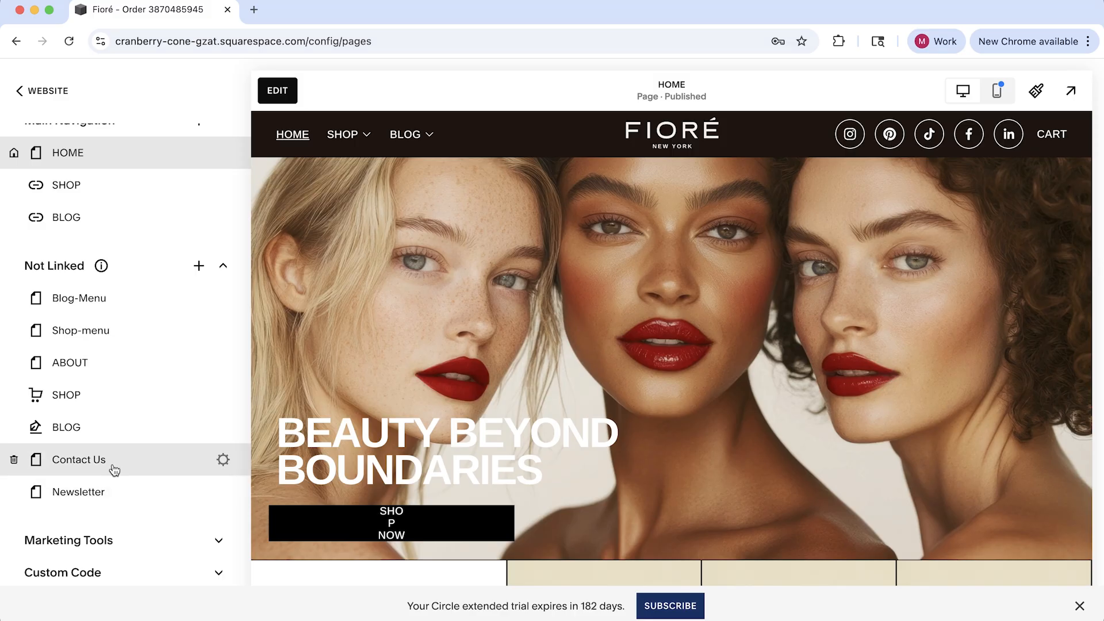
Open the unlinked Contact Us page for editing.
{"action": "left_click", "coordinate": [114, 470]}
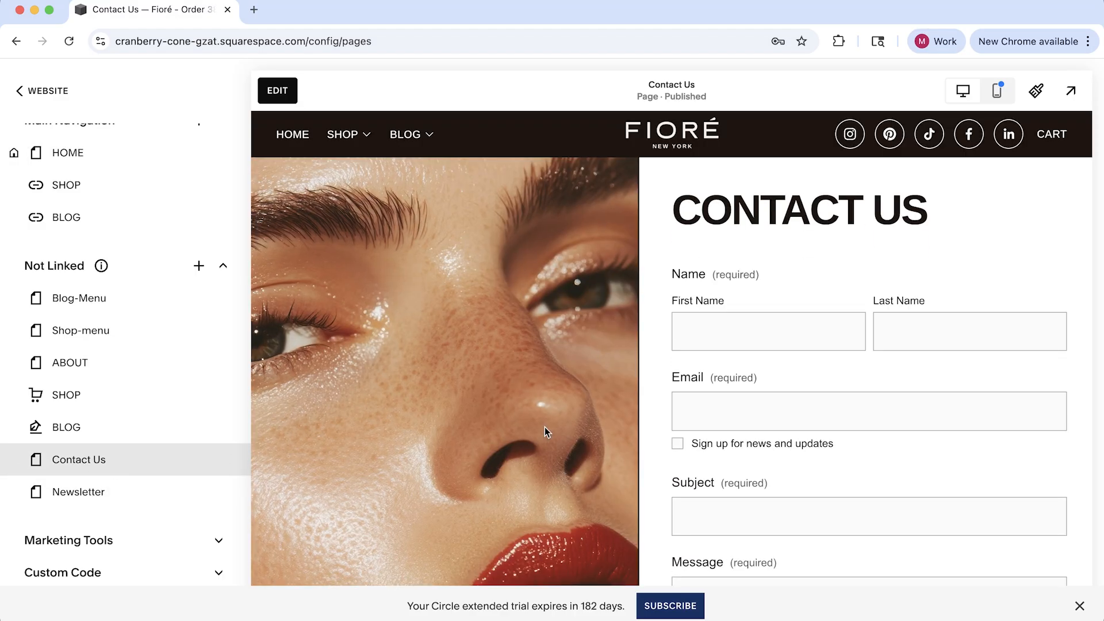
{"action": "scroll", "coordinate": [424, 281], "scroll_direction": "down", "scroll_amount": 1}
{"action": "left_click", "coordinate": [277, 91]}
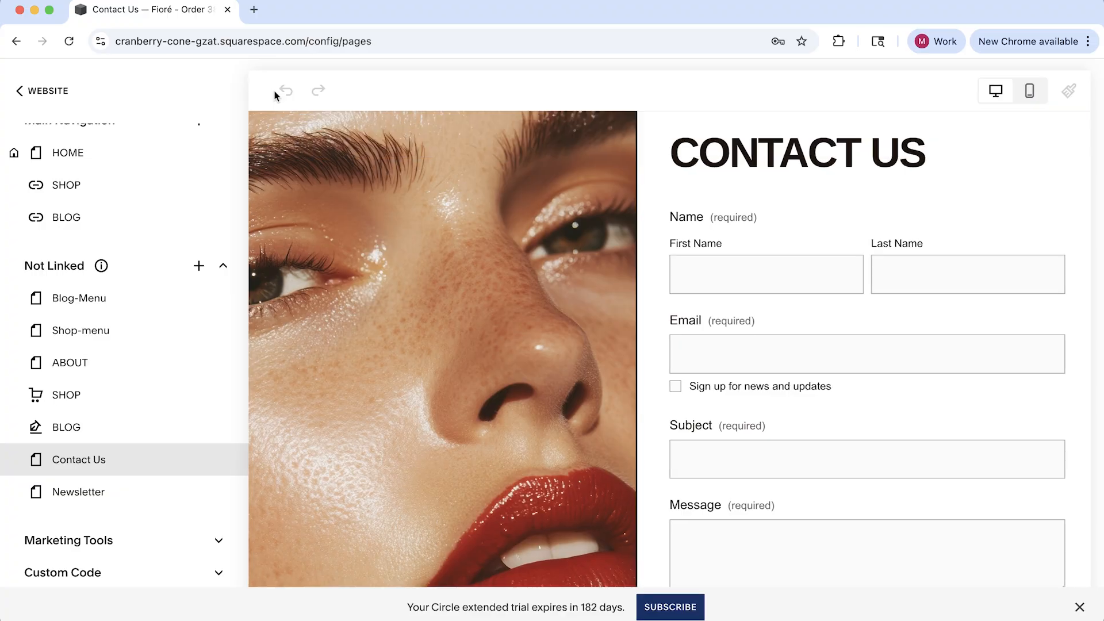
View the content settings of the Frequently Asked Questions accordion on the Contact Us page.
{"action": "scroll", "coordinate": [475, 331], "scroll_direction": "down", "scroll_amount": 10}
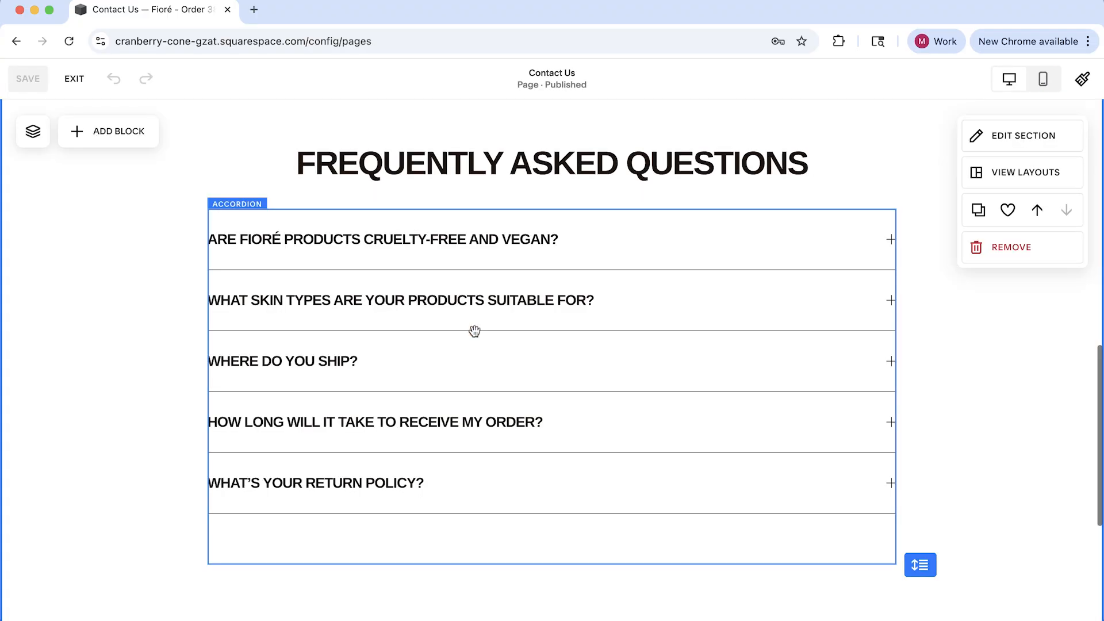
{"action": "scroll", "coordinate": [474, 331], "scroll_direction": "down", "scroll_amount": 5}
{"action": "scroll", "coordinate": [476, 320], "scroll_direction": "up", "scroll_amount": 3}
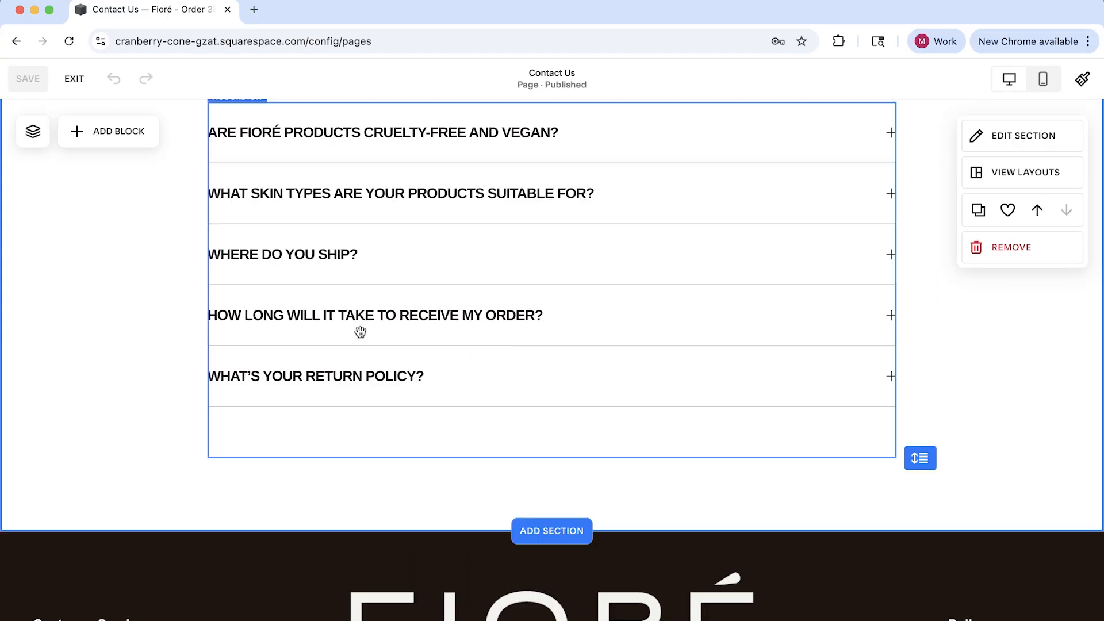
{"action": "scroll", "coordinate": [471, 330], "scroll_direction": "up", "scroll_amount": 1}
{"action": "left_click", "coordinate": [331, 290]}
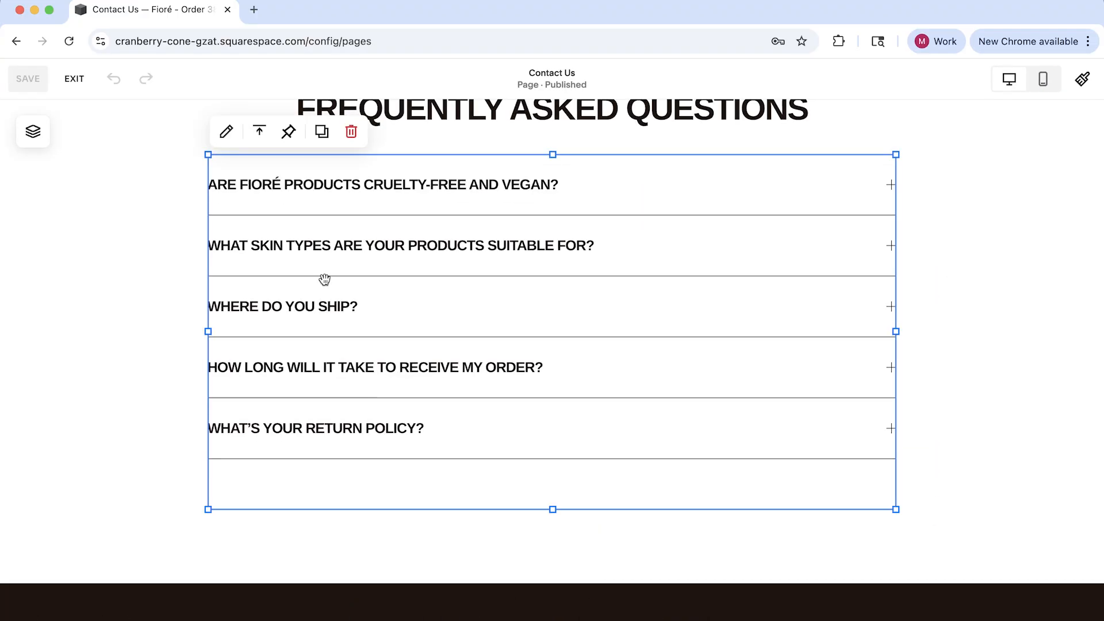
{"action": "left_click", "coordinate": [227, 132]}
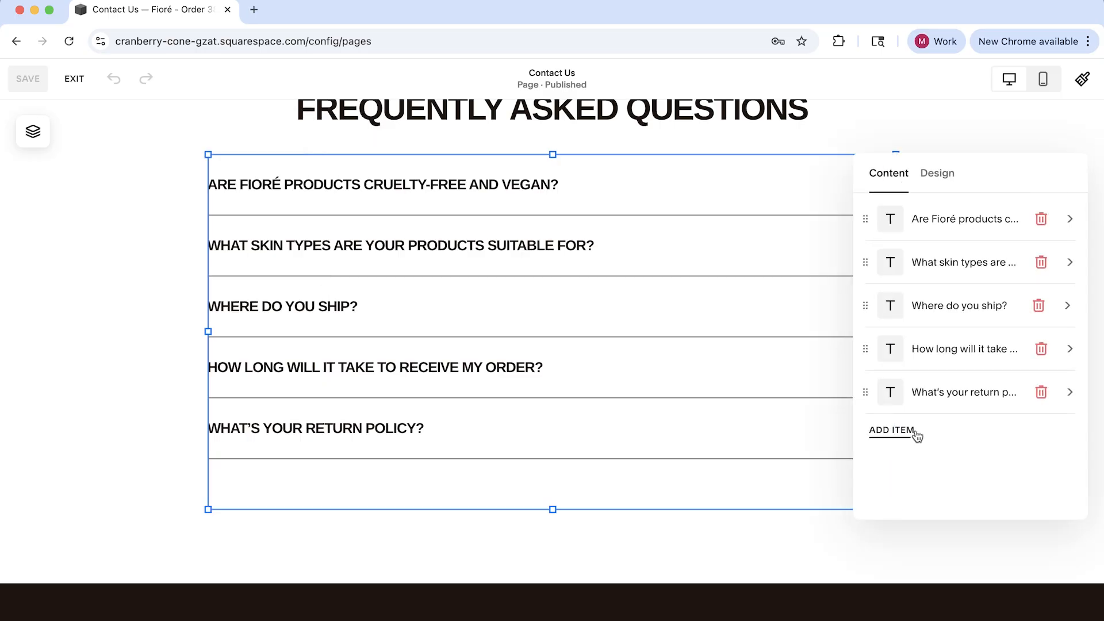
View the content settings of the large face image beside the contact form, then close them.
{"action": "scroll", "coordinate": [498, 247], "scroll_direction": "up", "scroll_amount": 3}
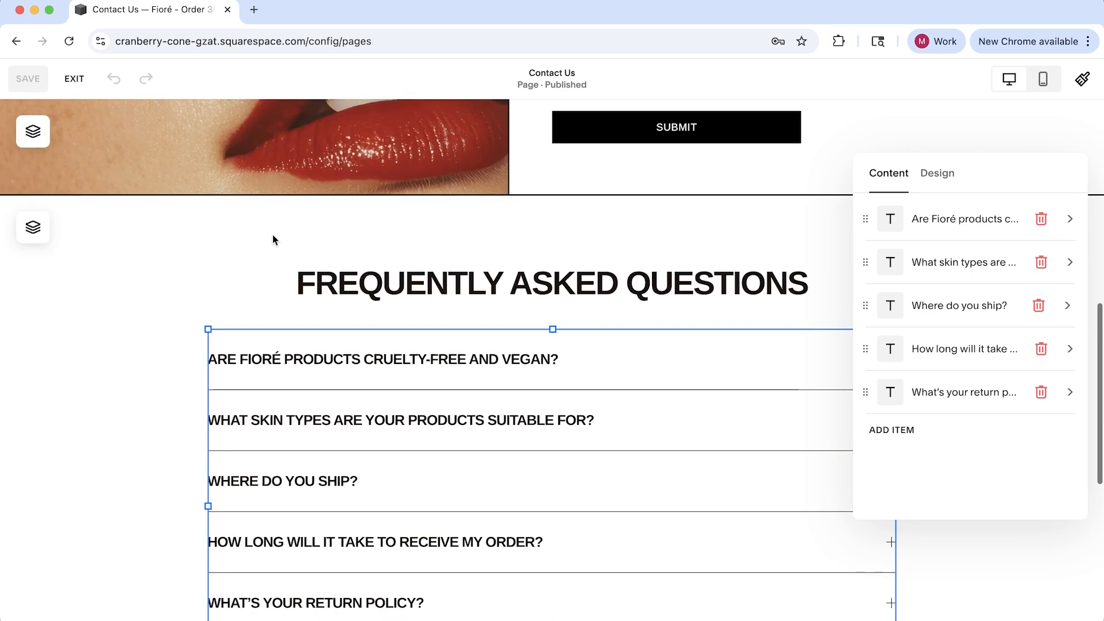
{"action": "scroll", "coordinate": [271, 247], "scroll_direction": "up", "scroll_amount": 8}
{"action": "left_click", "coordinate": [223, 359]}
{"action": "scroll", "coordinate": [223, 358], "scroll_direction": "up", "scroll_amount": 2}
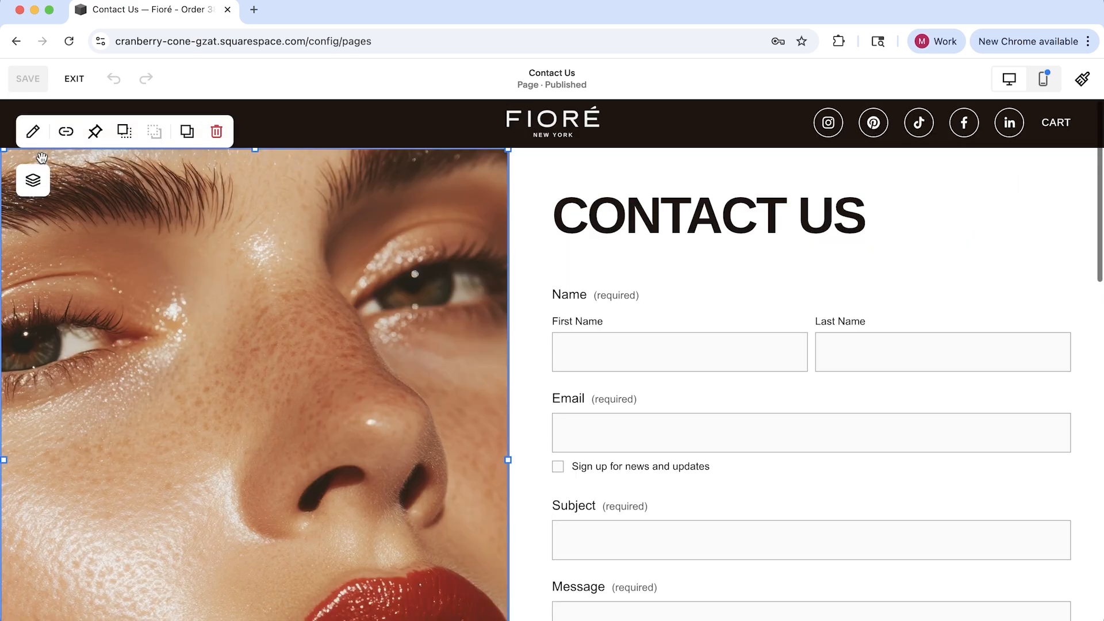
{"action": "left_click", "coordinate": [33, 130]}
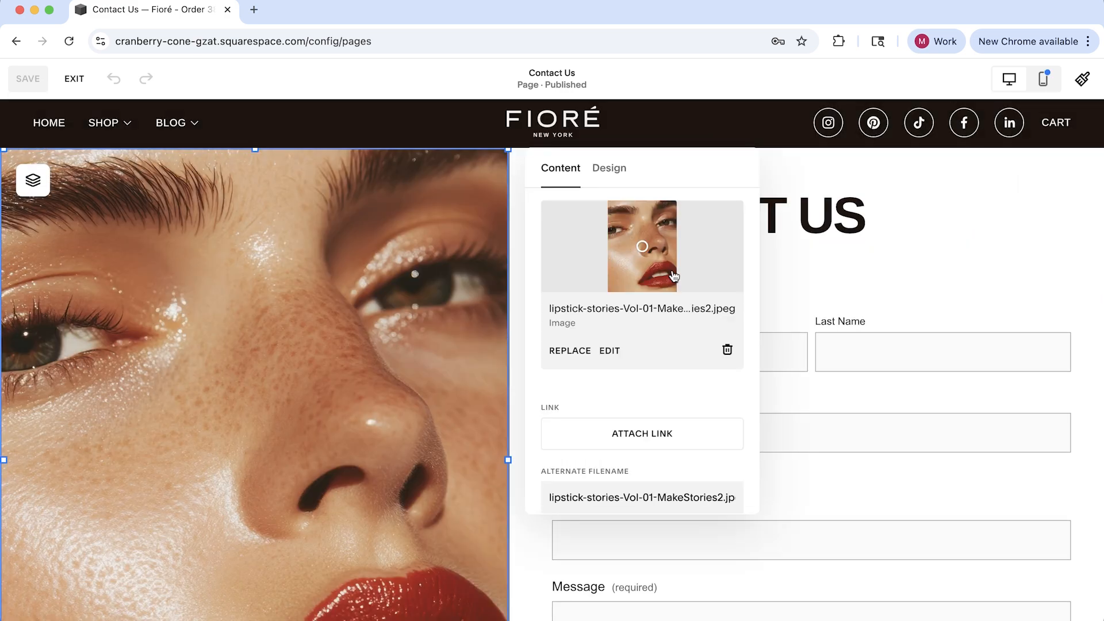
{"action": "left_click", "coordinate": [954, 259]}
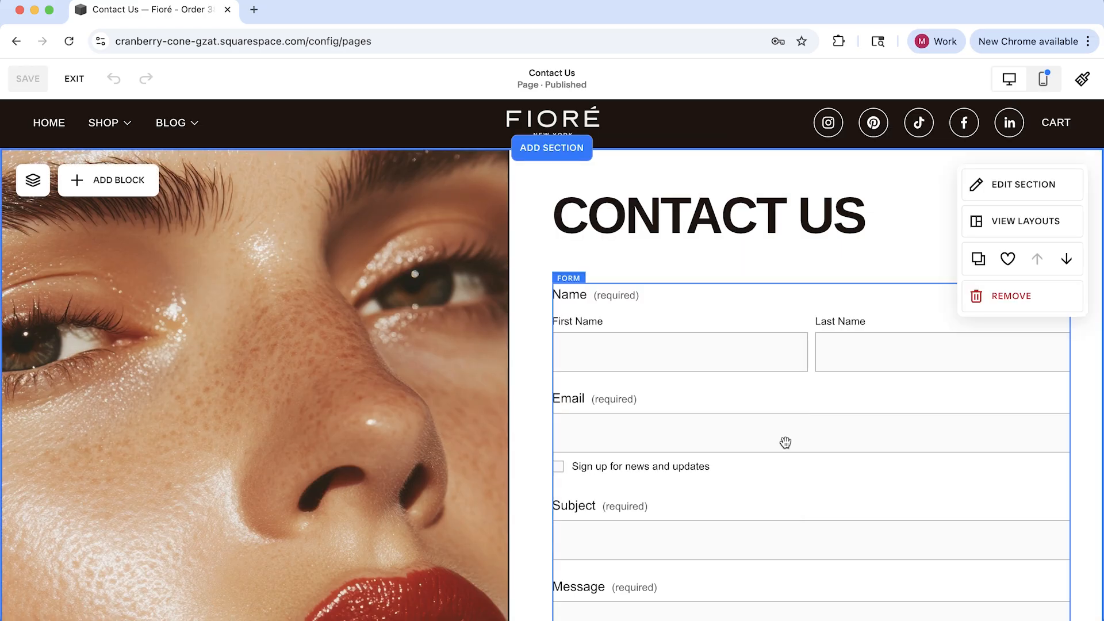
View the content settings of the contact form block, then close them.
{"action": "left_click", "coordinate": [646, 347]}
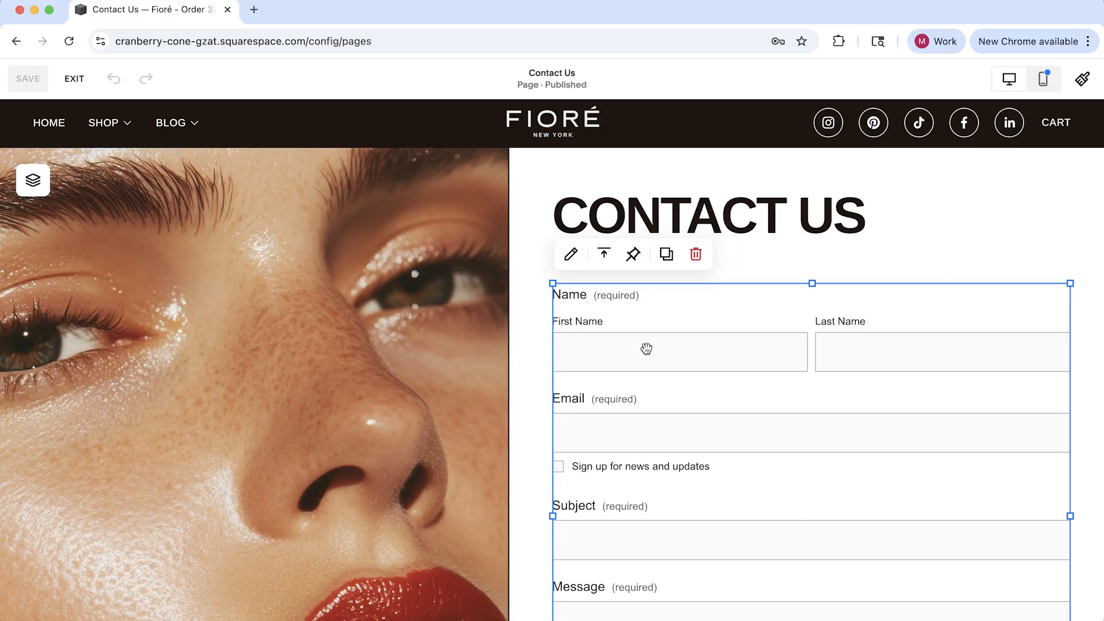
{"action": "left_click", "coordinate": [571, 256]}
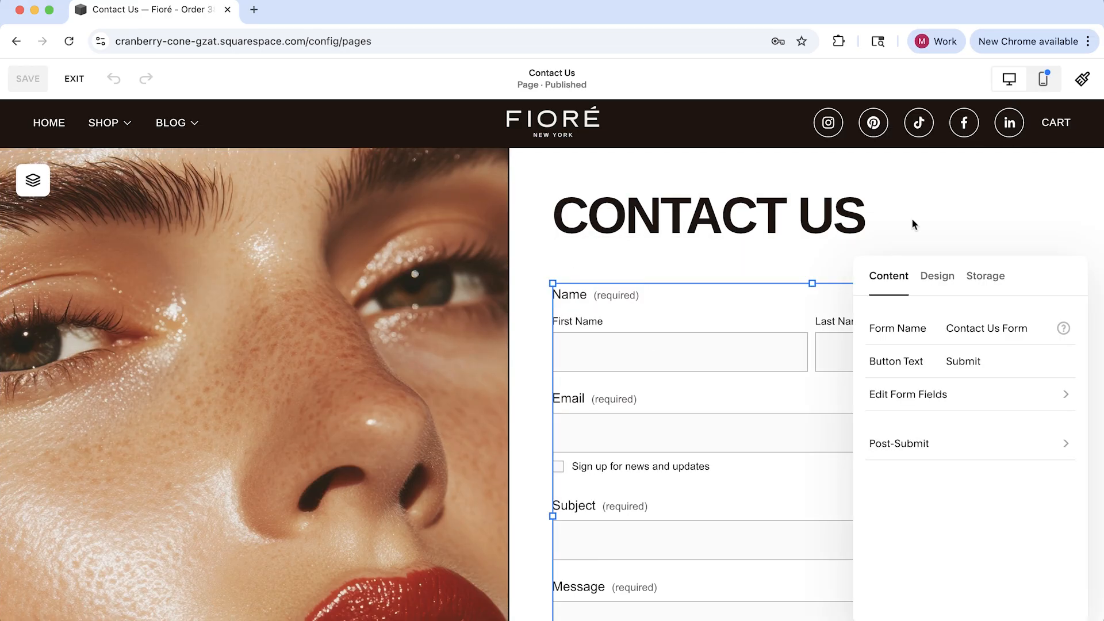
{"action": "left_click", "coordinate": [949, 227]}
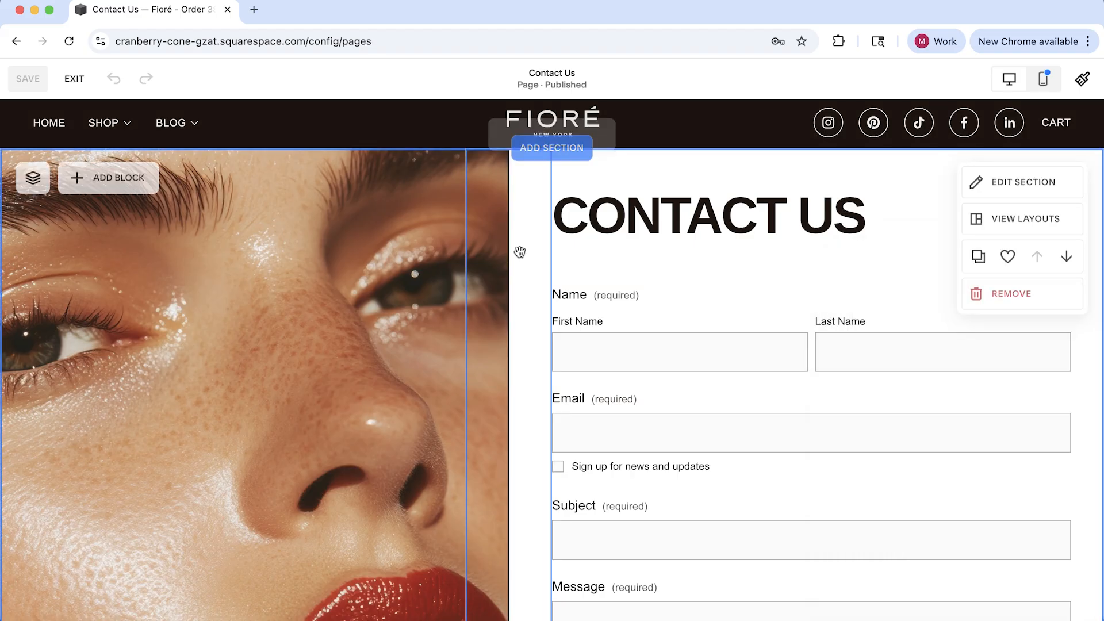
Exit the Contact Us page editor and look over the site's page list.
{"action": "left_click", "coordinate": [75, 84]}
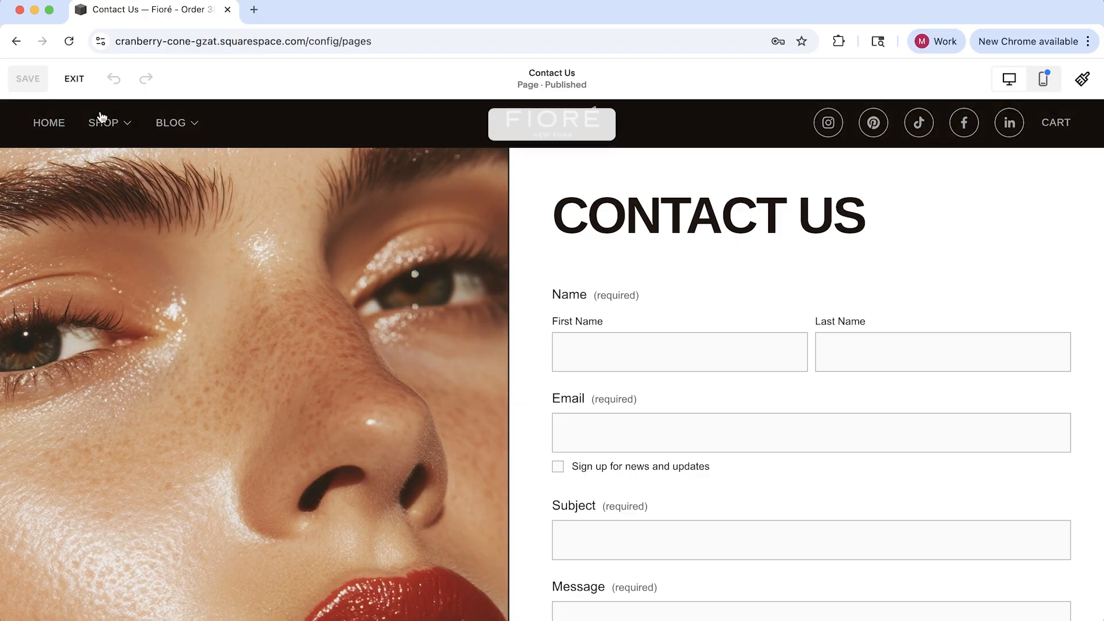
{"action": "left_click", "coordinate": [80, 81]}
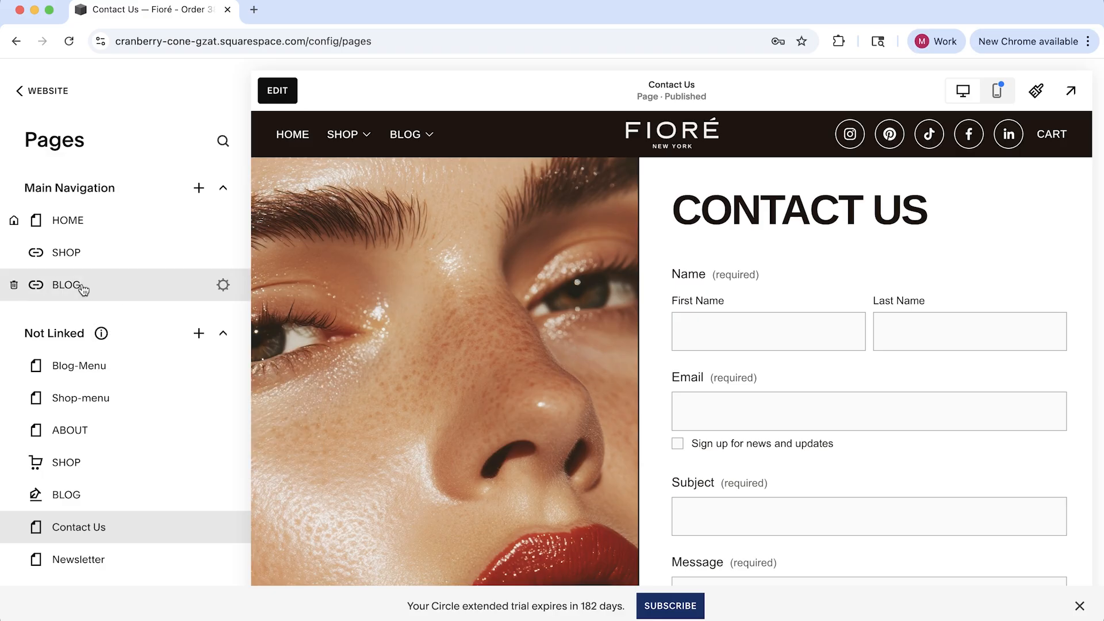
{"action": "scroll", "coordinate": [89, 420], "scroll_direction": "down", "scroll_amount": 2}
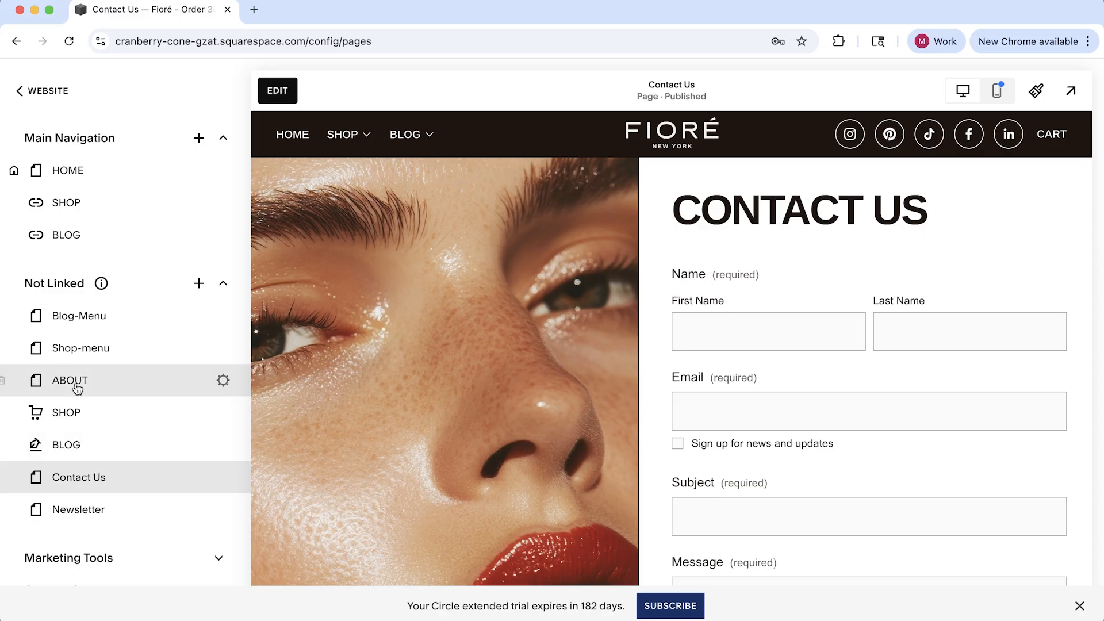
{"action": "scroll", "coordinate": [76, 389], "scroll_direction": "up", "scroll_amount": 2}
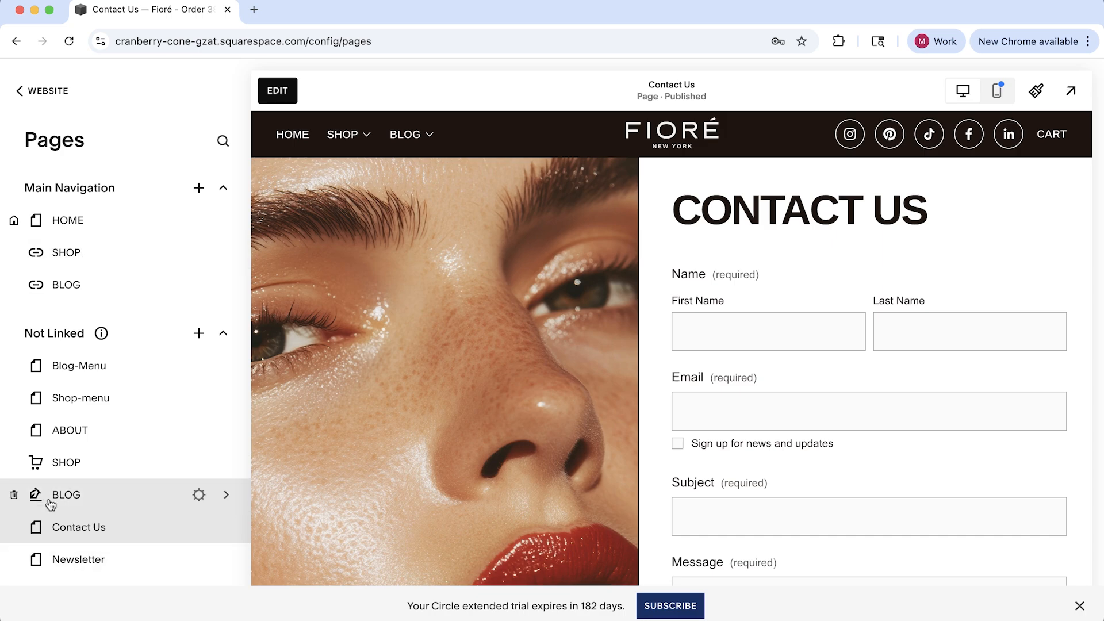
Open the unlinked BLOG collection and create a new blog post.
{"action": "left_click", "coordinate": [69, 503]}
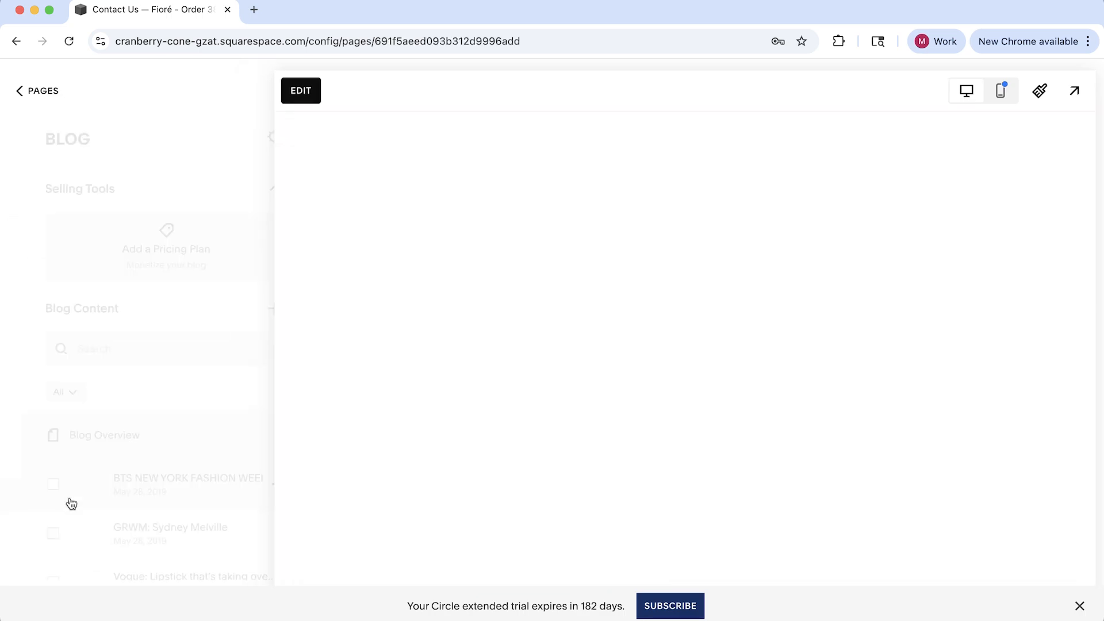
{"action": "scroll", "coordinate": [115, 526], "scroll_direction": "down", "scroll_amount": 3}
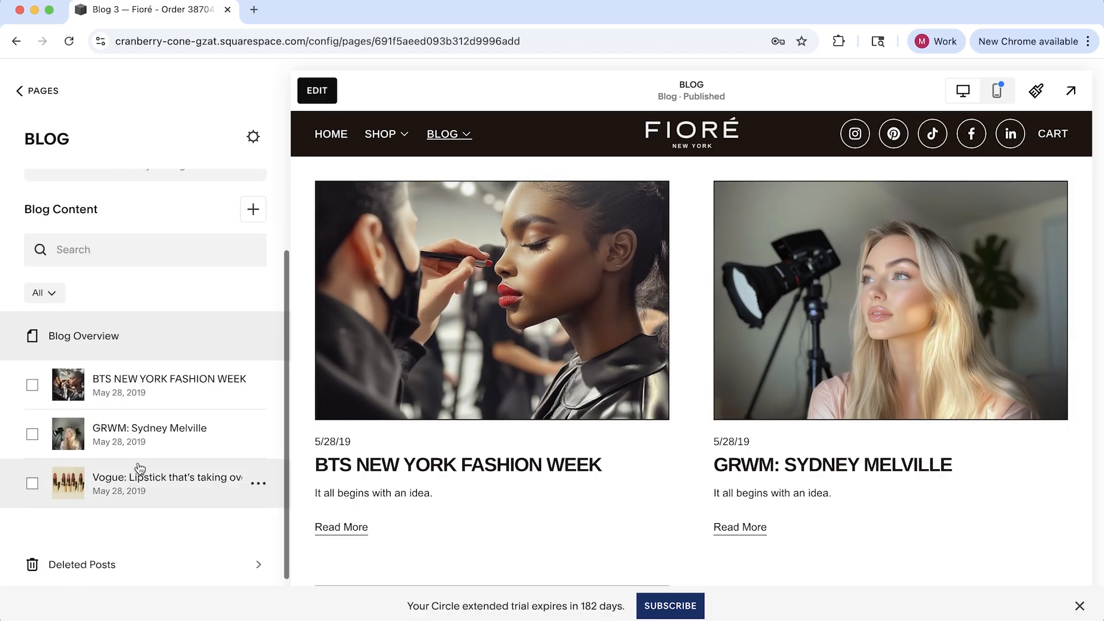
{"action": "left_click", "coordinate": [253, 209]}
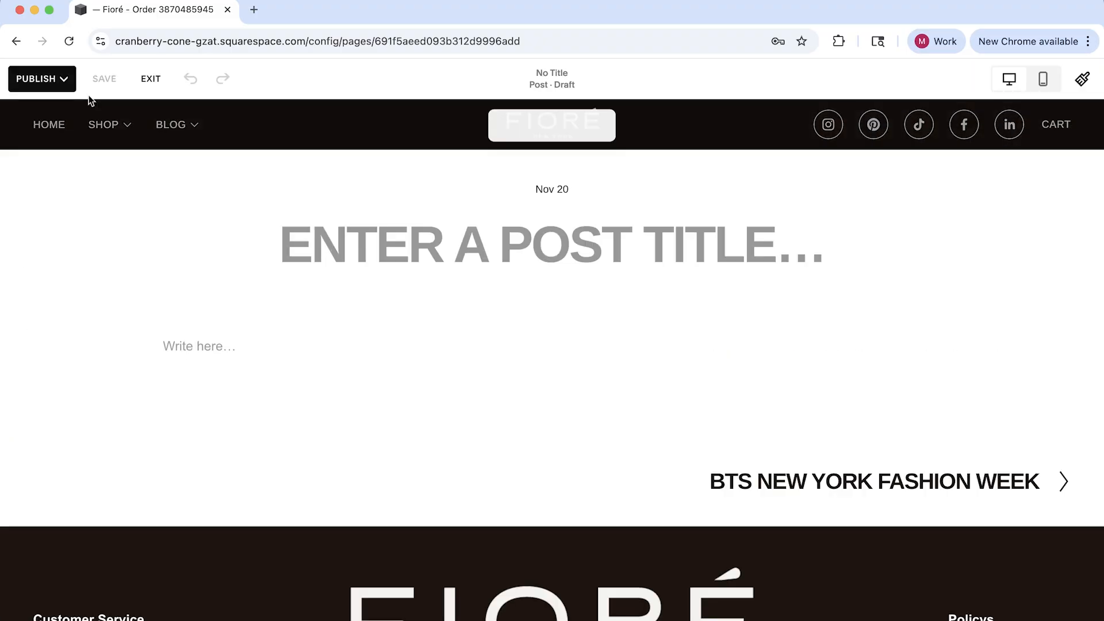
Enter "Title" as the new blog post's title and "Description" as its body text.
{"action": "left_click", "coordinate": [248, 355]}
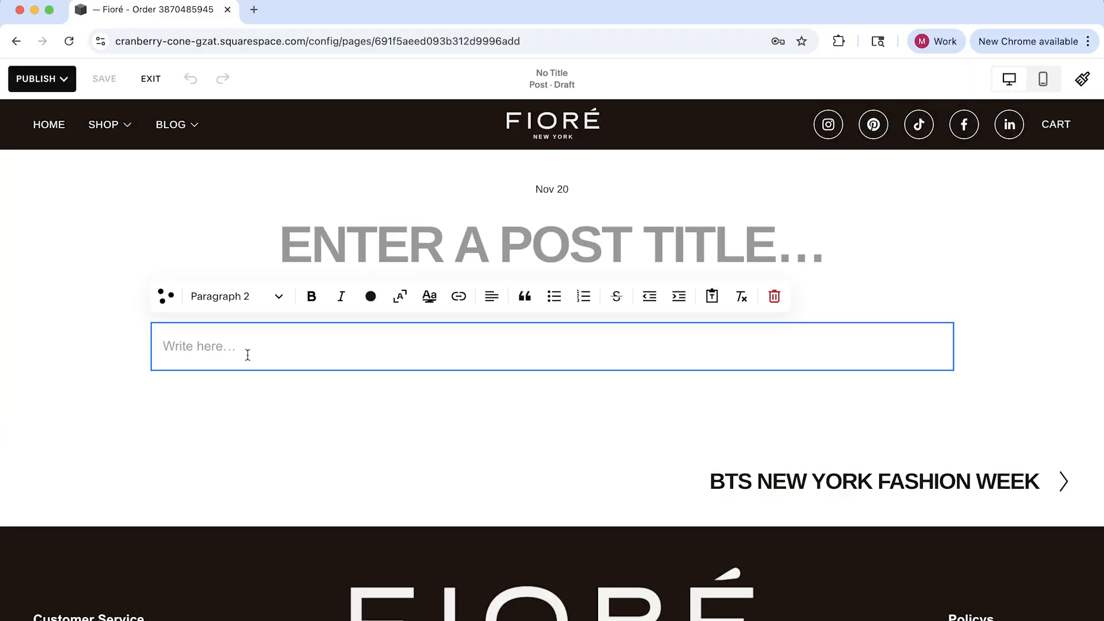
{"action": "left_click", "coordinate": [345, 241]}
{"action": "type", "text": "Titlede"}
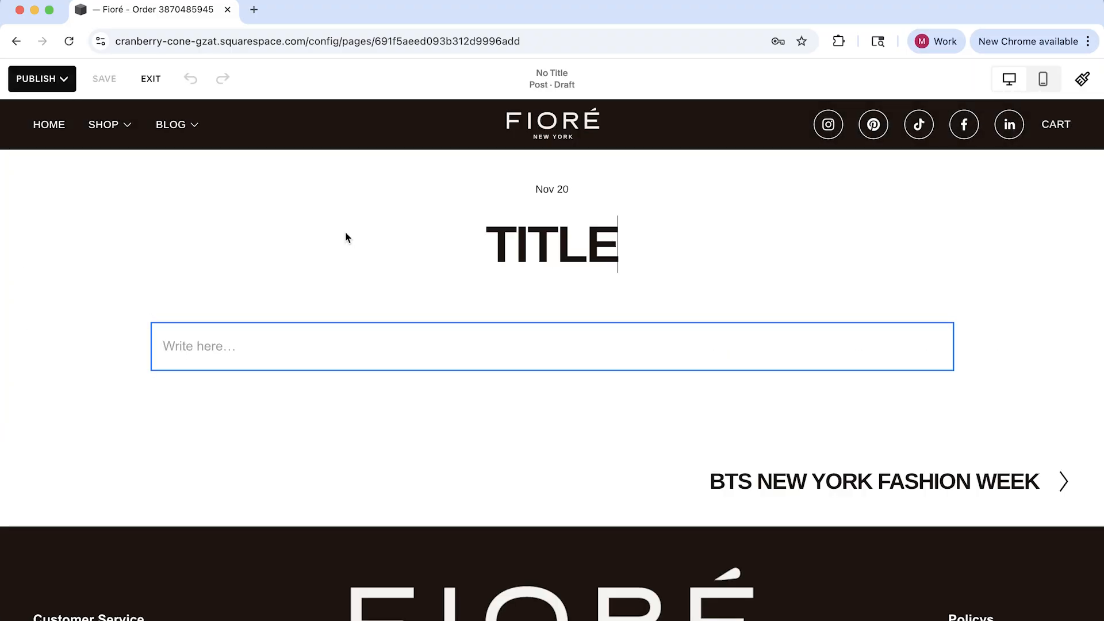
{"action": "type", "text": "scri"}
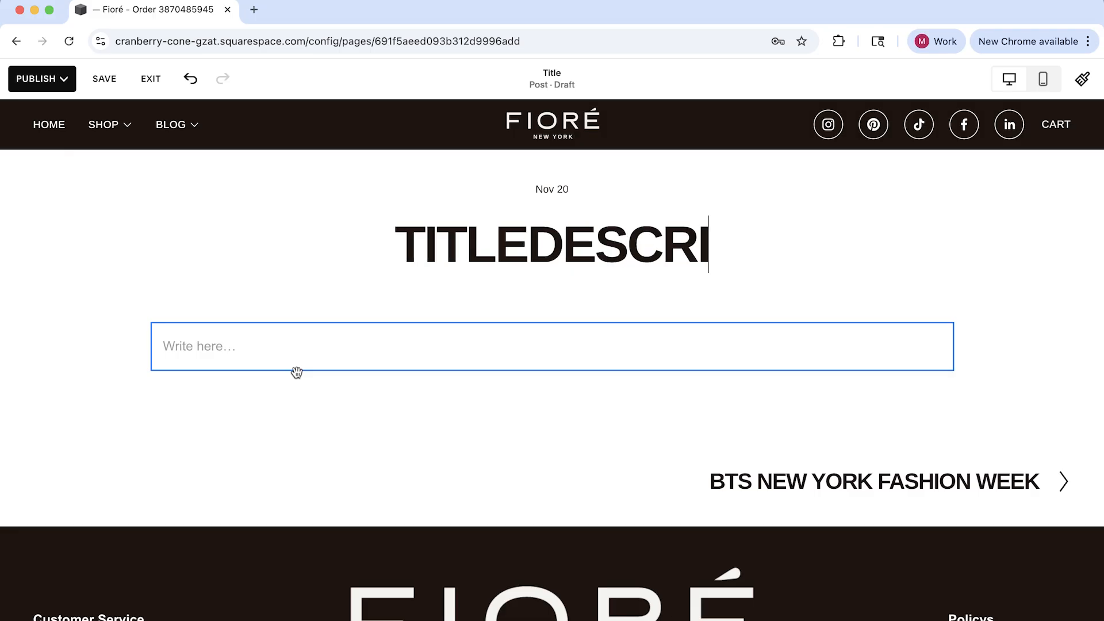
{"action": "type", "text": "ptio"}
{"action": "key", "text": "BackSpace"}
{"action": "key", "text": "BackSpace"}
{"action": "key", "text": "BackSpace"}
{"action": "key", "text": "BackSpace"}
{"action": "key", "text": "BackSpace"}
{"action": "key", "text": "BackSpace"}
{"action": "key", "text": "BackSpace"}
{"action": "key", "text": "BackSpace"}
{"action": "key", "text": "BackSpace"}
{"action": "key", "text": "BackSpace"}
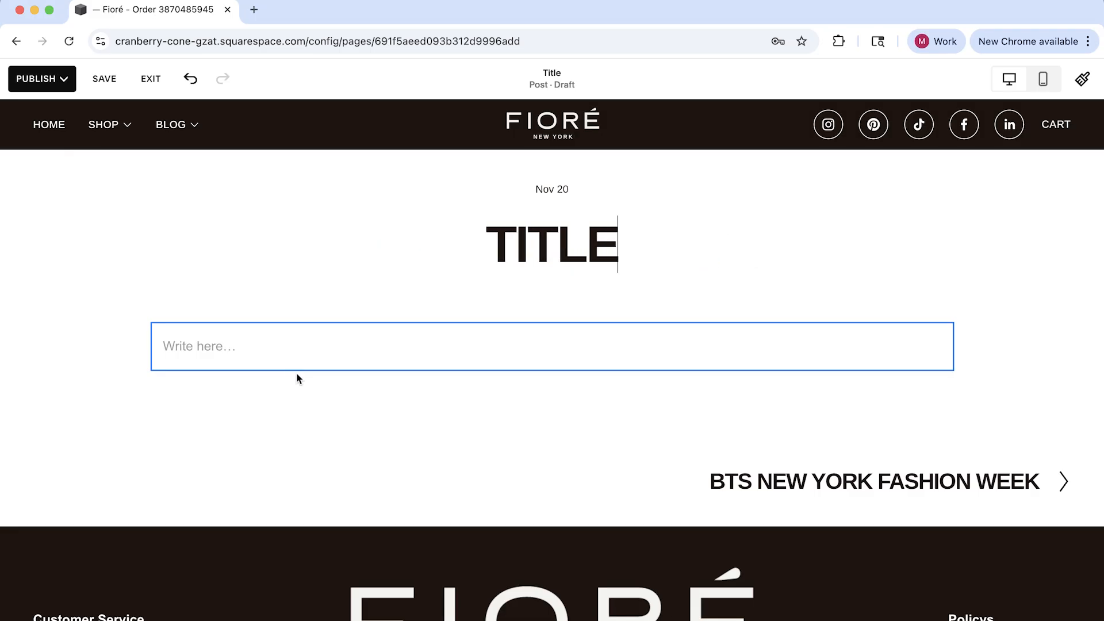
{"action": "left_click", "coordinate": [278, 352]}
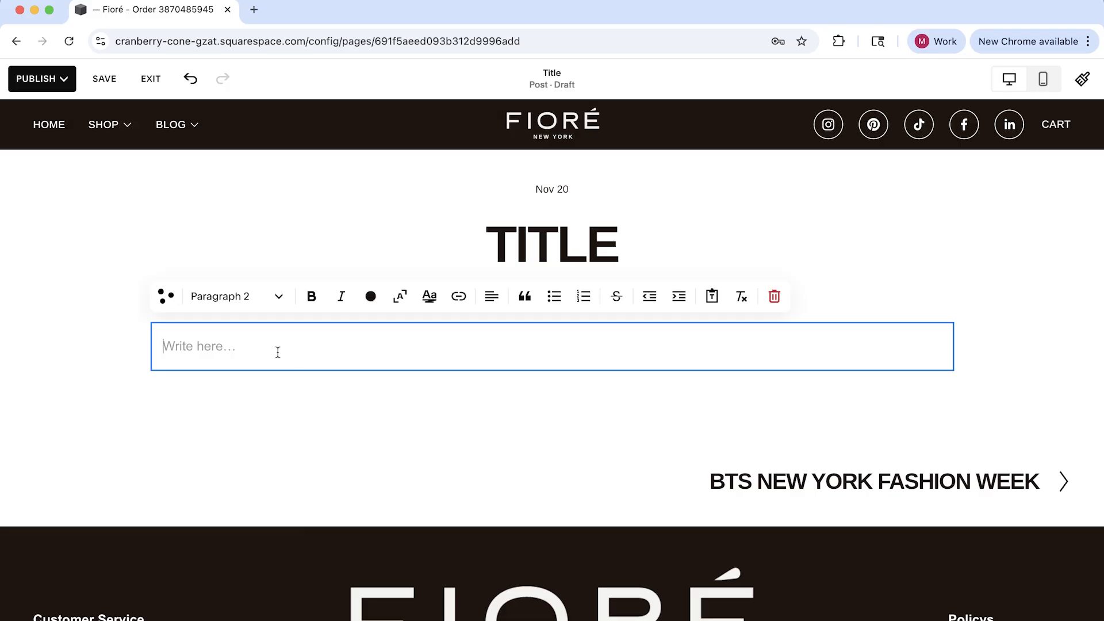
{"action": "type", "text": "Description"}
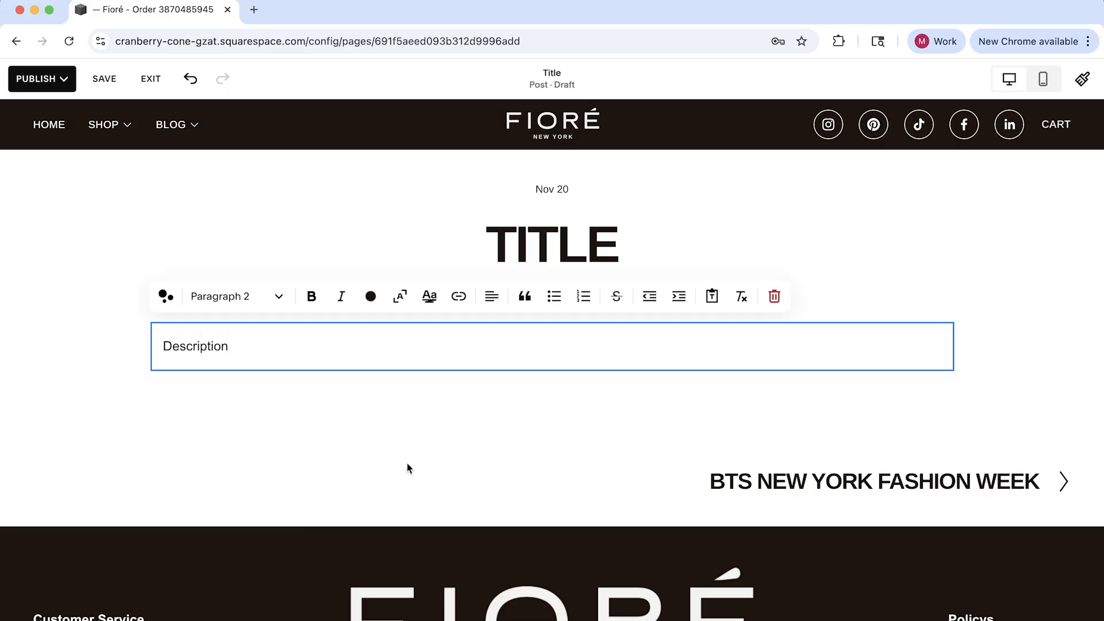
Save the new blog post as a draft and exit its editor.
{"action": "left_click", "coordinate": [410, 469]}
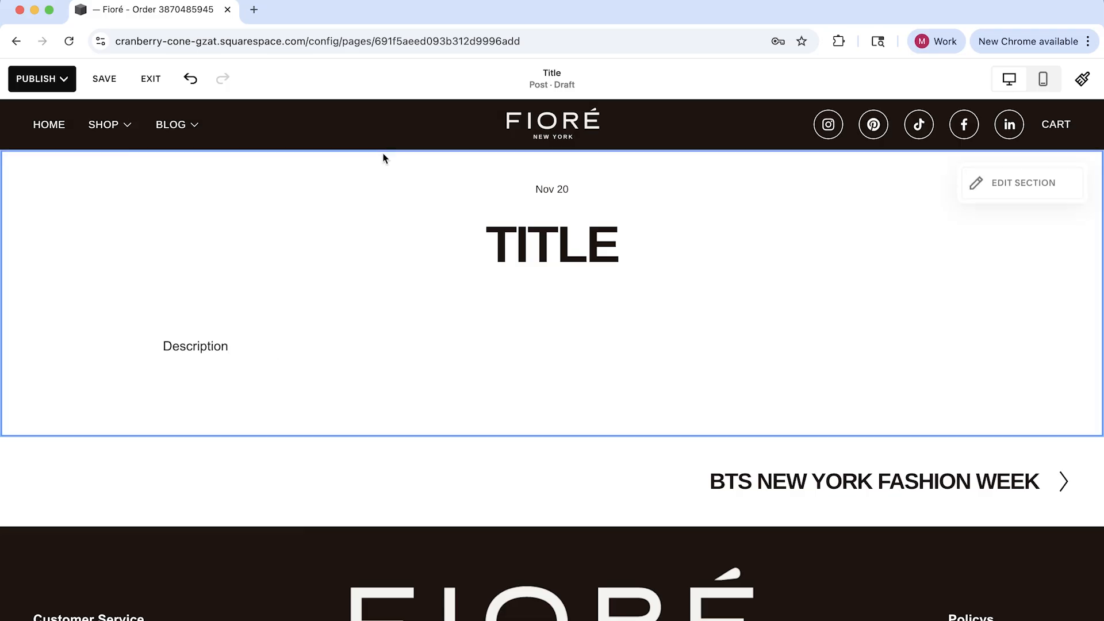
{"action": "left_click", "coordinate": [107, 81]}
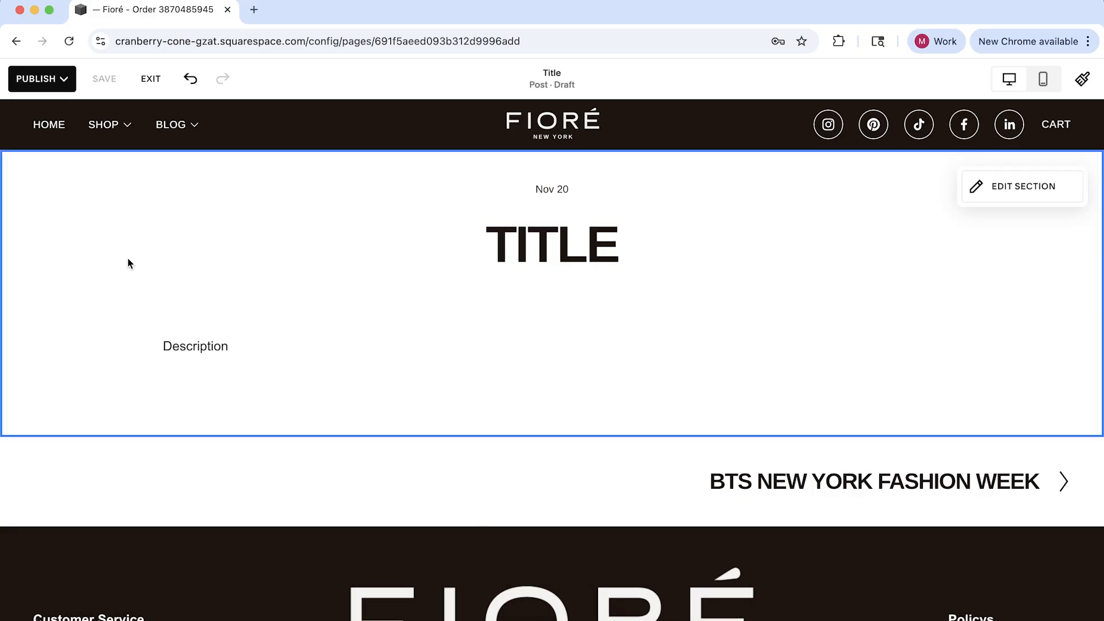
{"action": "left_click", "coordinate": [151, 79]}
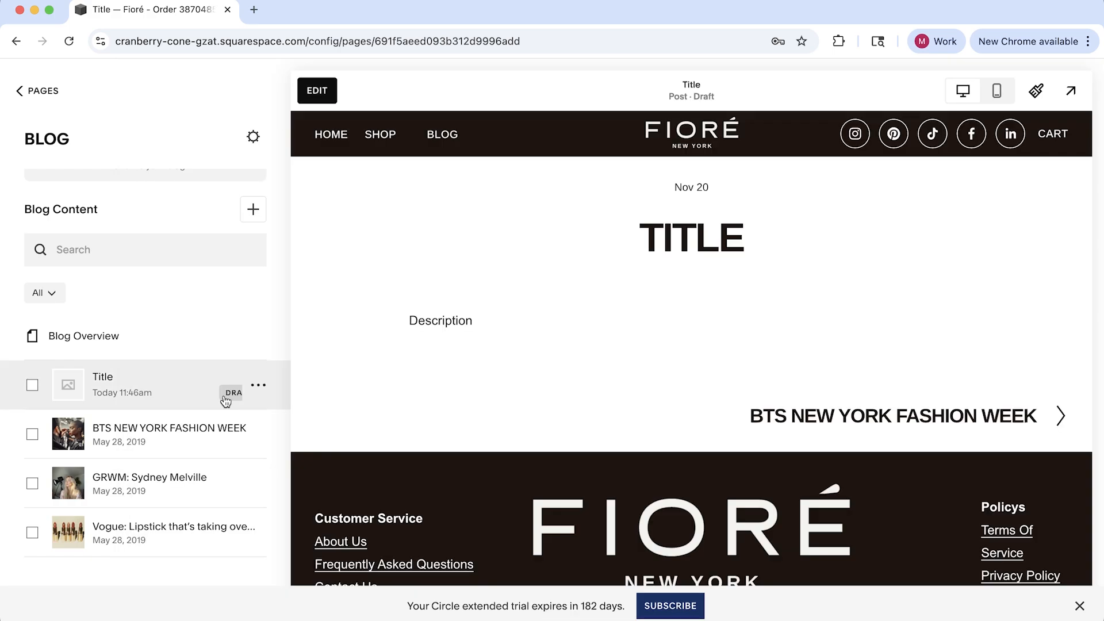
Open the settings of the "Title" blog post and look over its featured image, excerpt and post URL fields.
{"action": "left_click", "coordinate": [258, 385]}
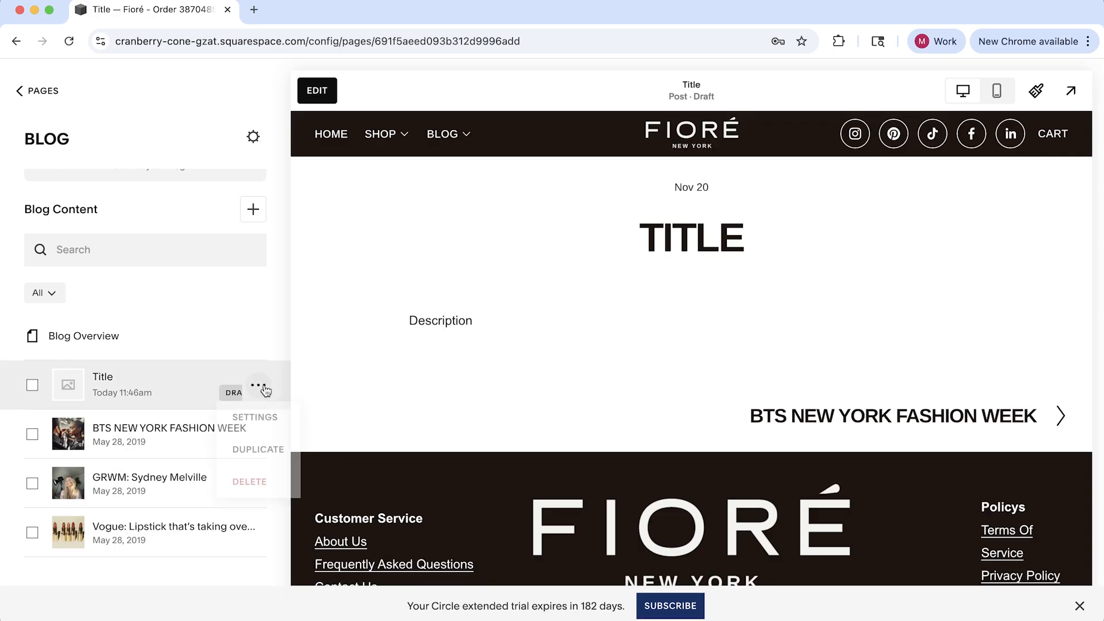
{"action": "left_click", "coordinate": [102, 385]}
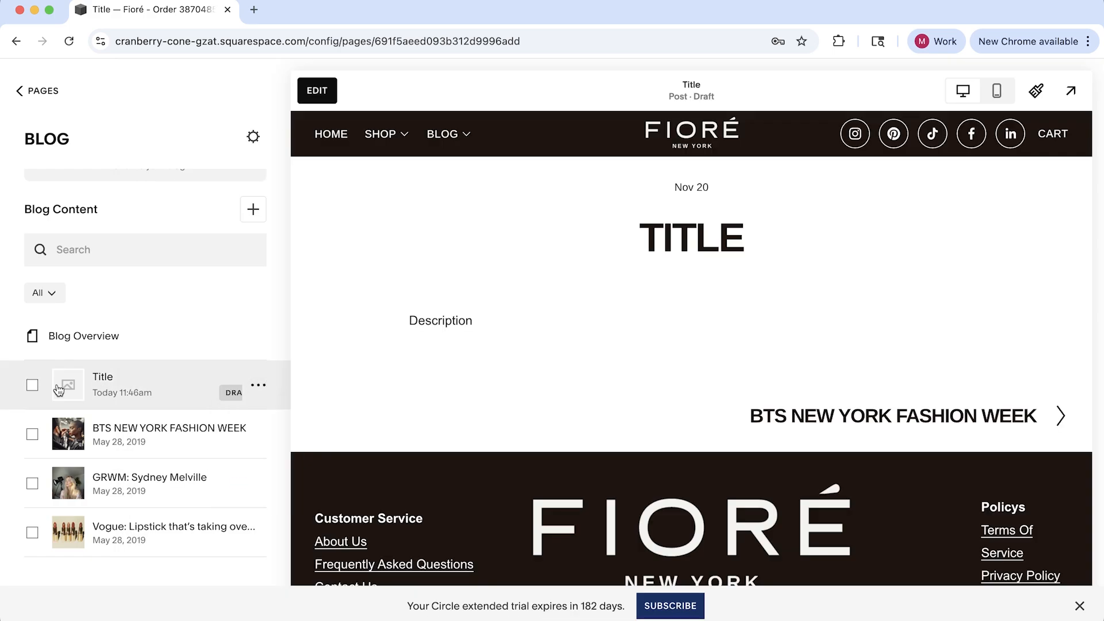
{"action": "left_click", "coordinate": [259, 385]}
{"action": "left_click", "coordinate": [257, 421]}
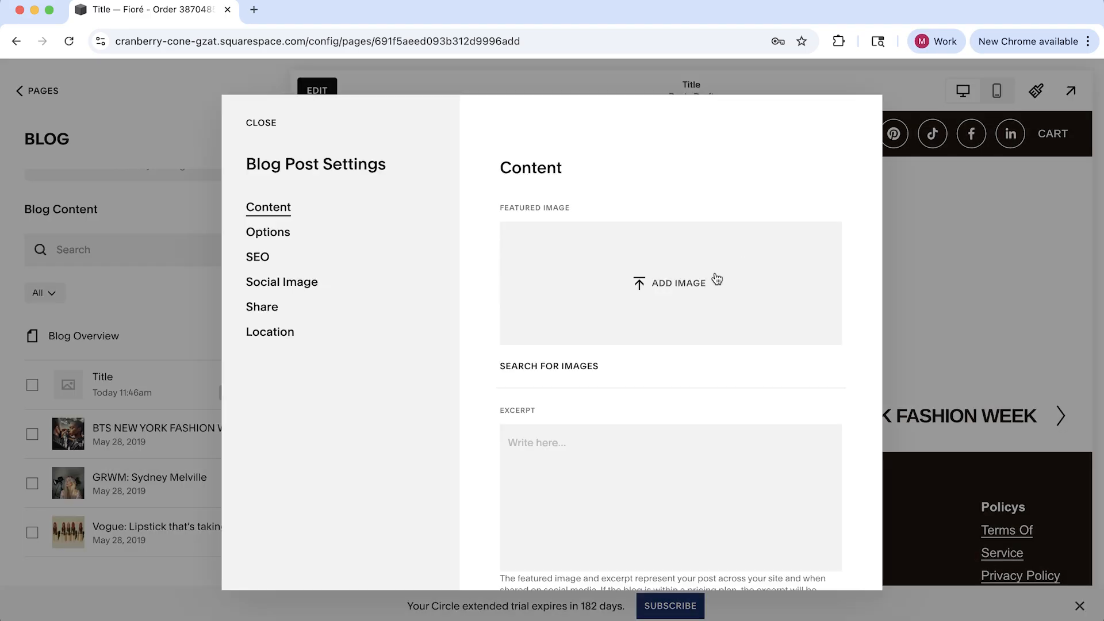
{"action": "scroll", "coordinate": [569, 464], "scroll_direction": "down", "scroll_amount": 2}
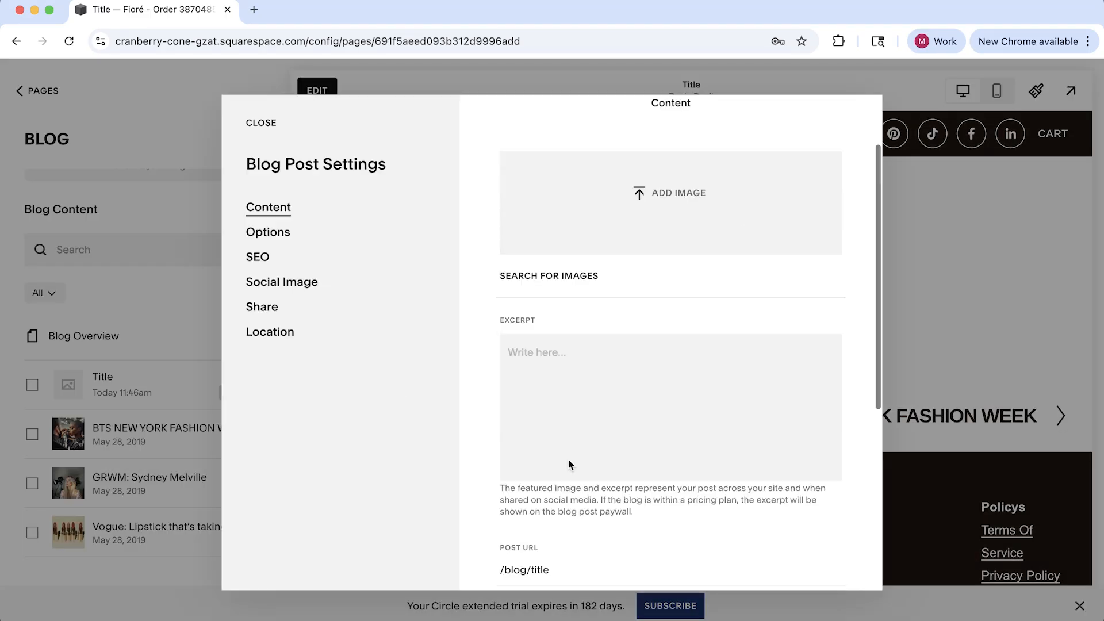
{"action": "scroll", "coordinate": [568, 463], "scroll_direction": "down", "scroll_amount": 1}
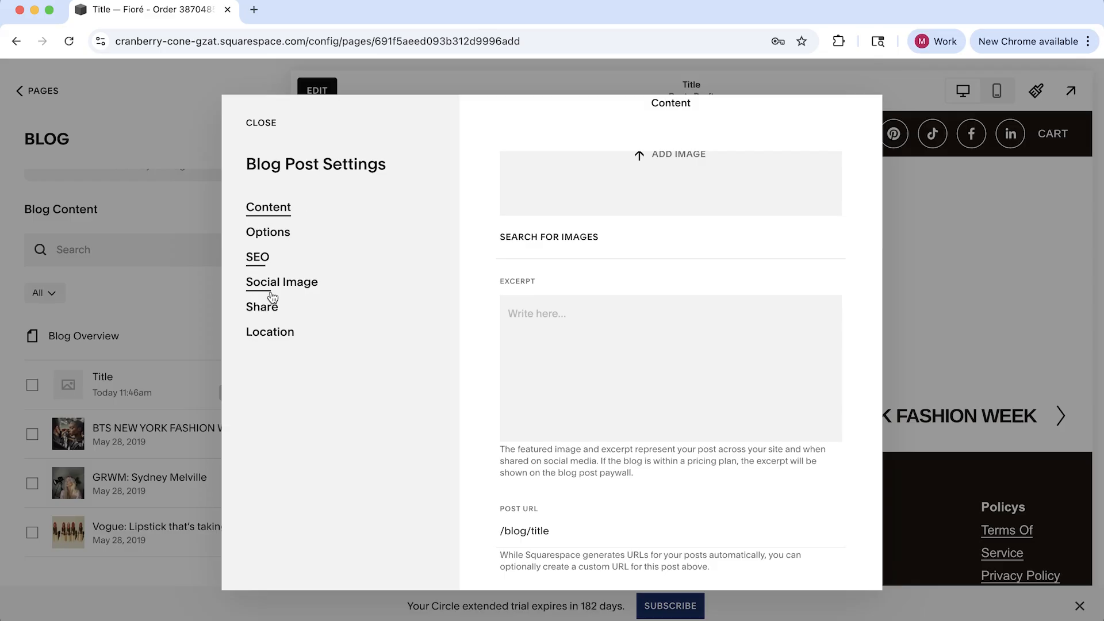
View the post's status choices and tags field in its options, then close the blog post settings.
{"action": "left_click", "coordinate": [277, 238]}
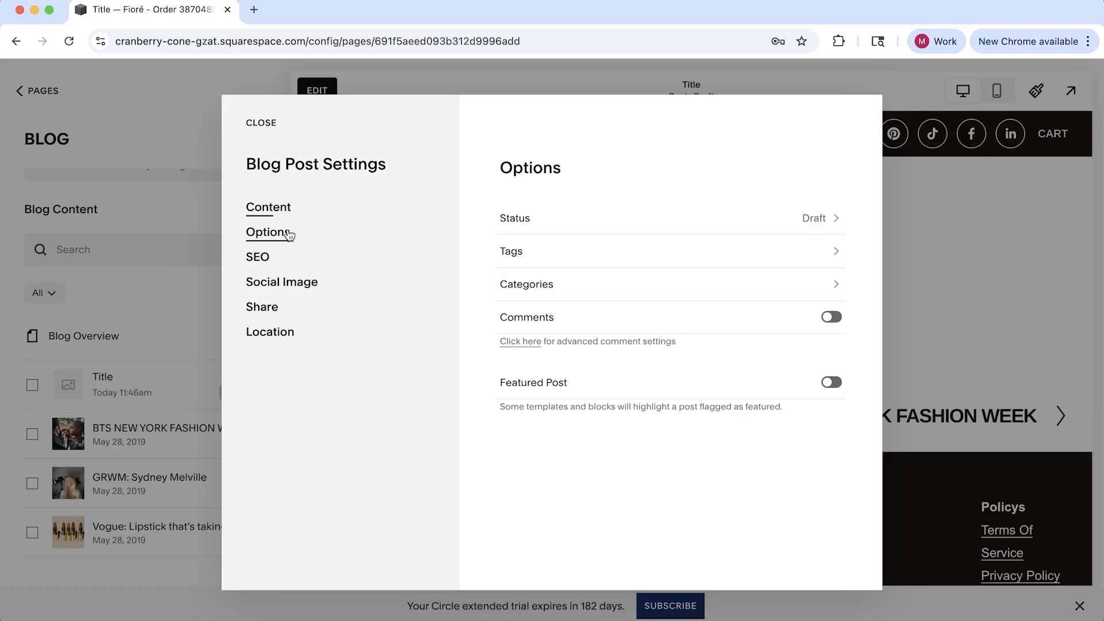
{"action": "left_click", "coordinate": [748, 225]}
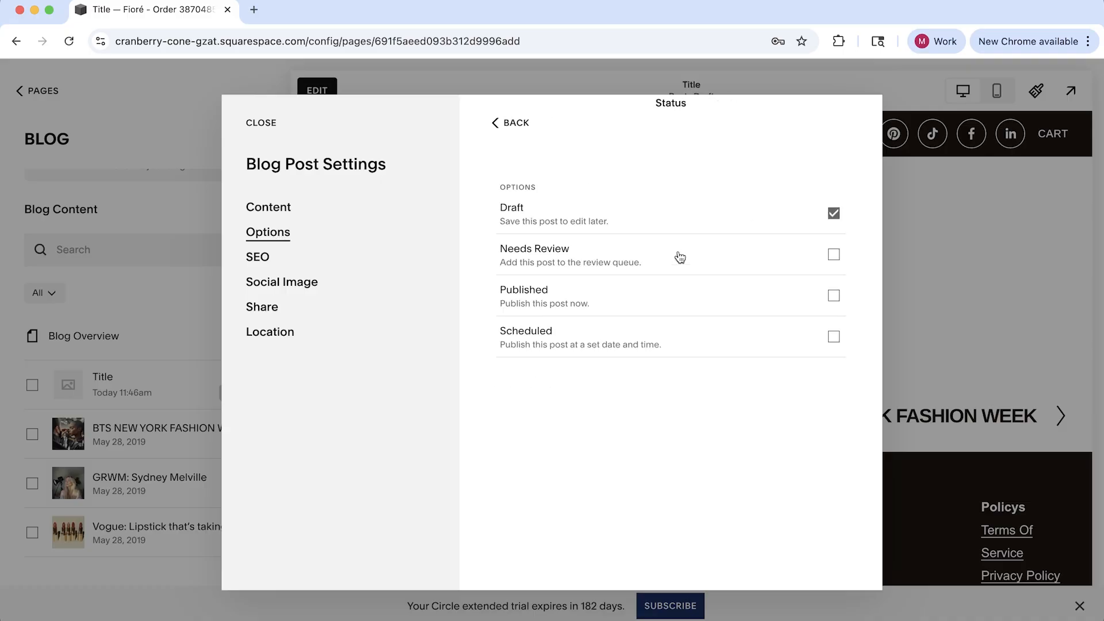
{"action": "left_click", "coordinate": [509, 129]}
{"action": "left_click", "coordinate": [536, 254]}
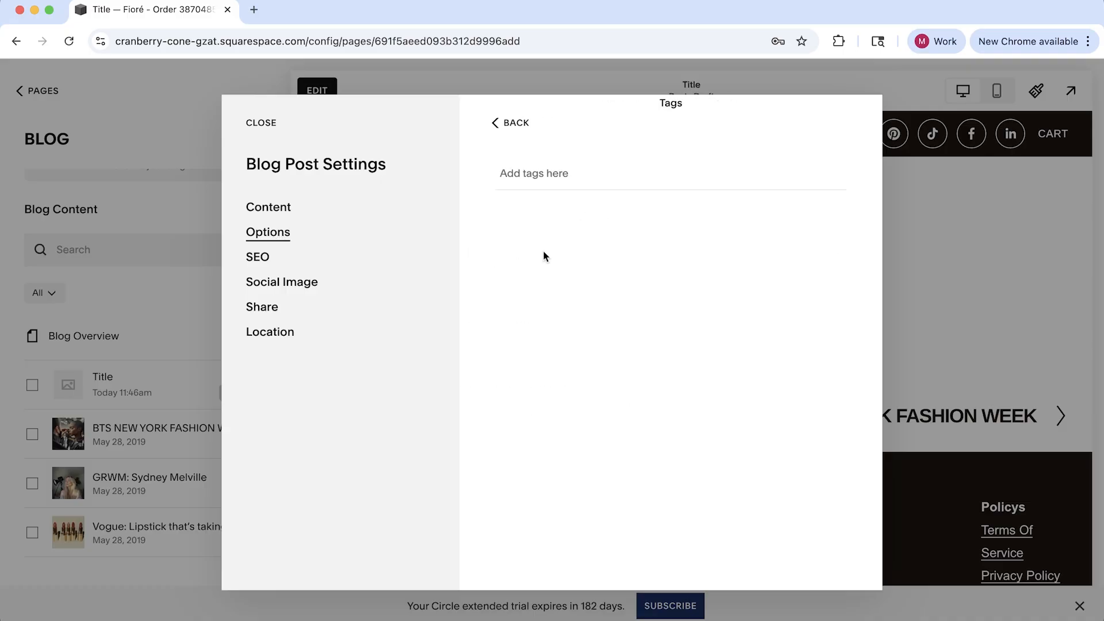
{"action": "left_click", "coordinate": [504, 127]}
{"action": "left_click", "coordinate": [246, 121]}
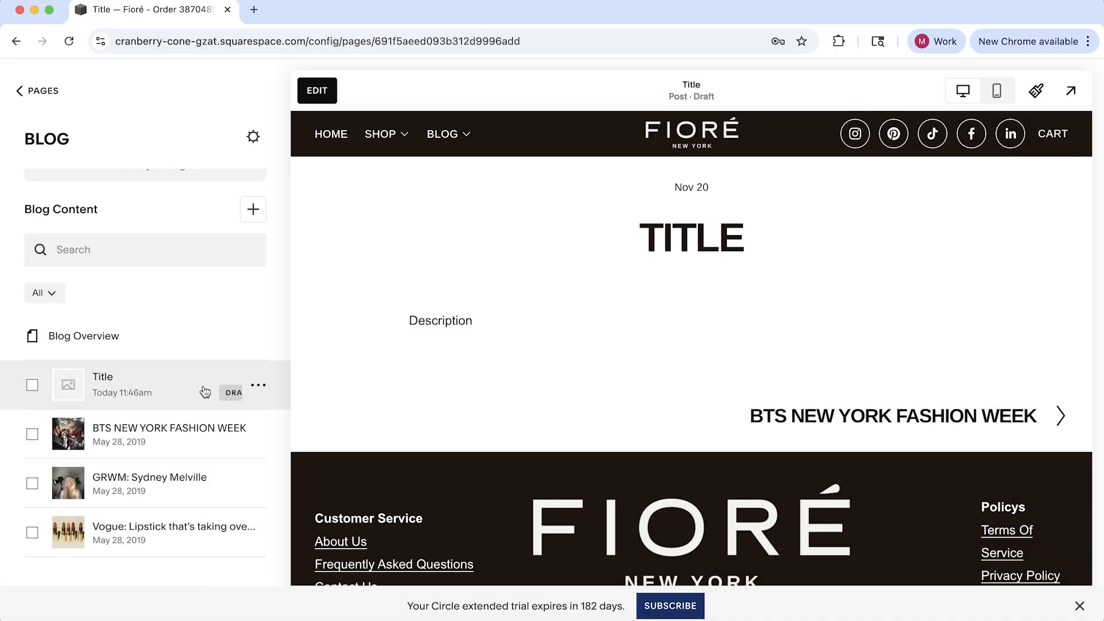
Delete the "Title" draft post from the blog.
{"action": "left_click", "coordinate": [259, 385]}
{"action": "left_click", "coordinate": [256, 474]}
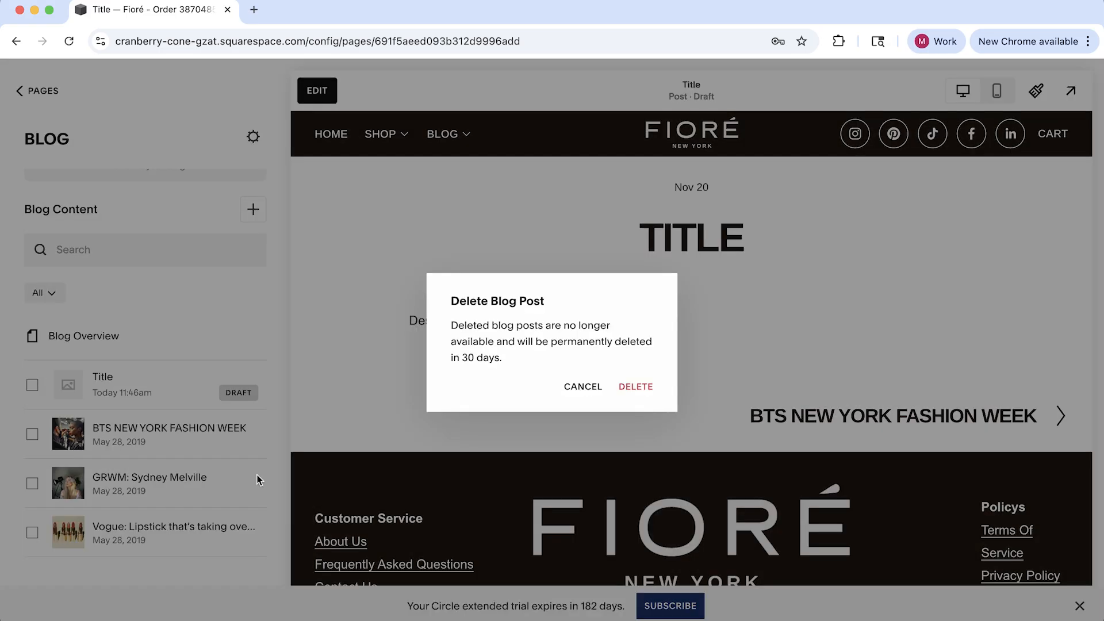
{"action": "left_click", "coordinate": [647, 389]}
Open the unlinked SHOP collection, view the products in its Blush category, and return to the category list.
{"action": "left_click", "coordinate": [28, 91]}
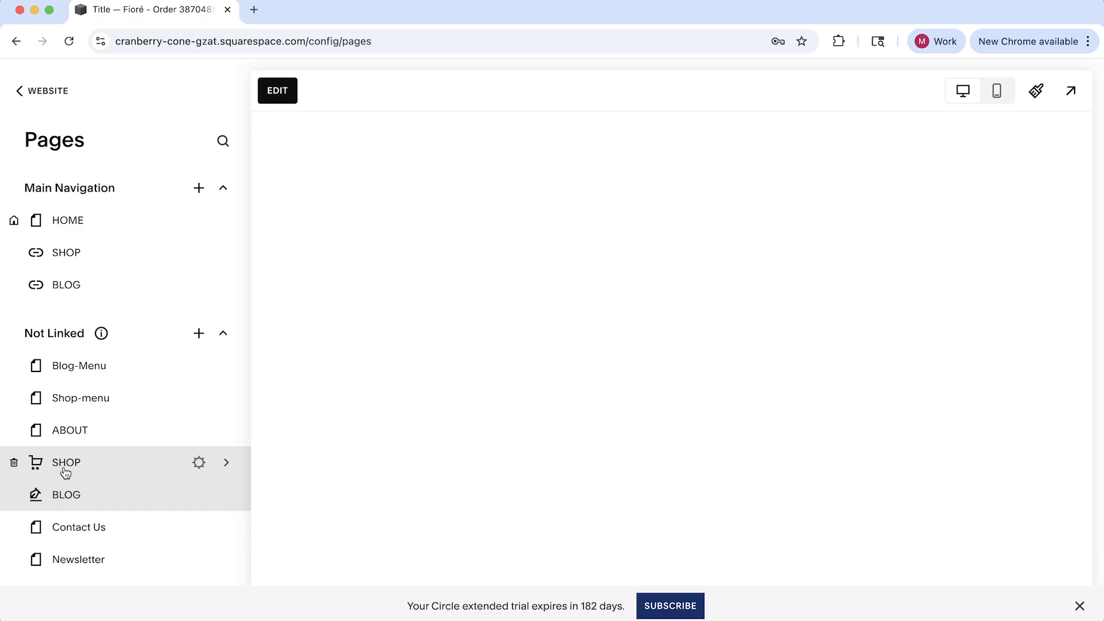
{"action": "left_click", "coordinate": [65, 466]}
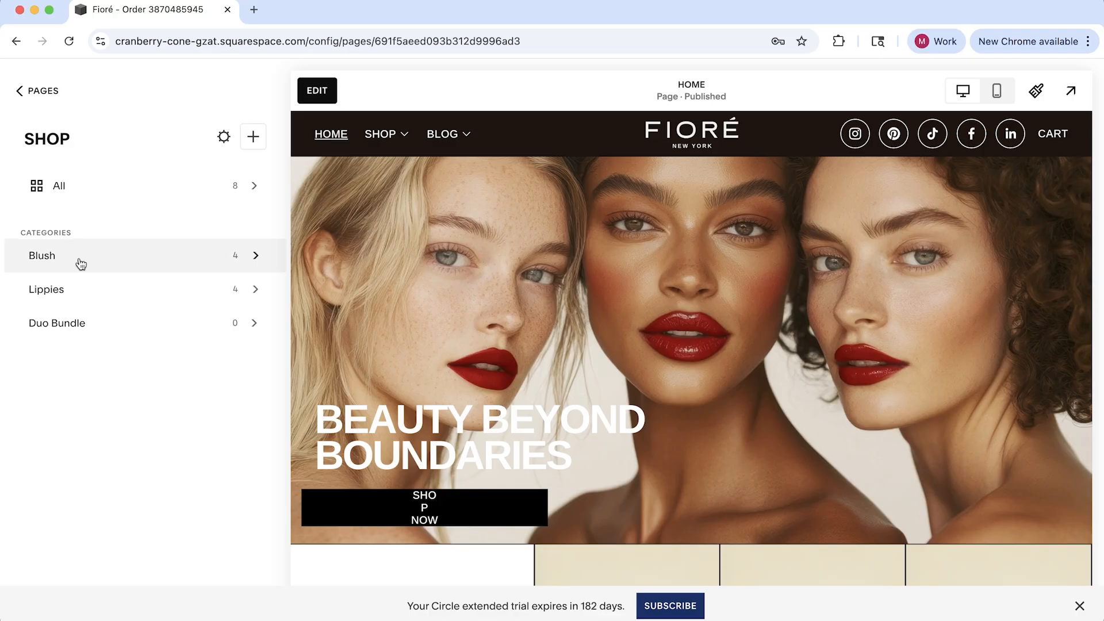
{"action": "left_click", "coordinate": [79, 261]}
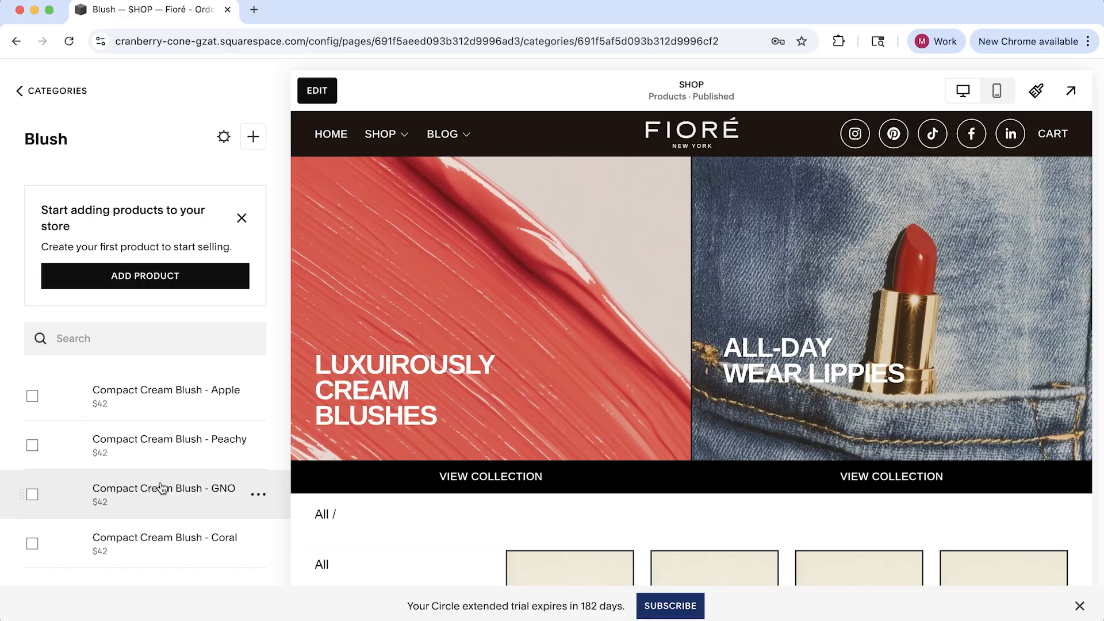
{"action": "left_click", "coordinate": [33, 99]}
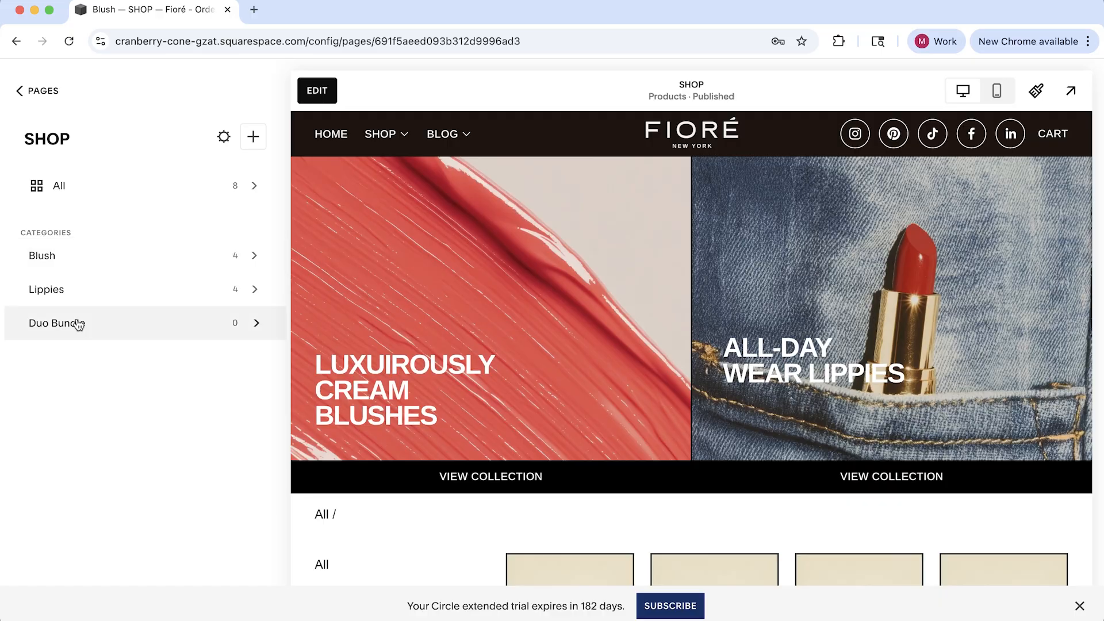
Start a new physical product in the shop, view its image source choices, and dismiss the first-product guide.
{"action": "left_click", "coordinate": [250, 141]}
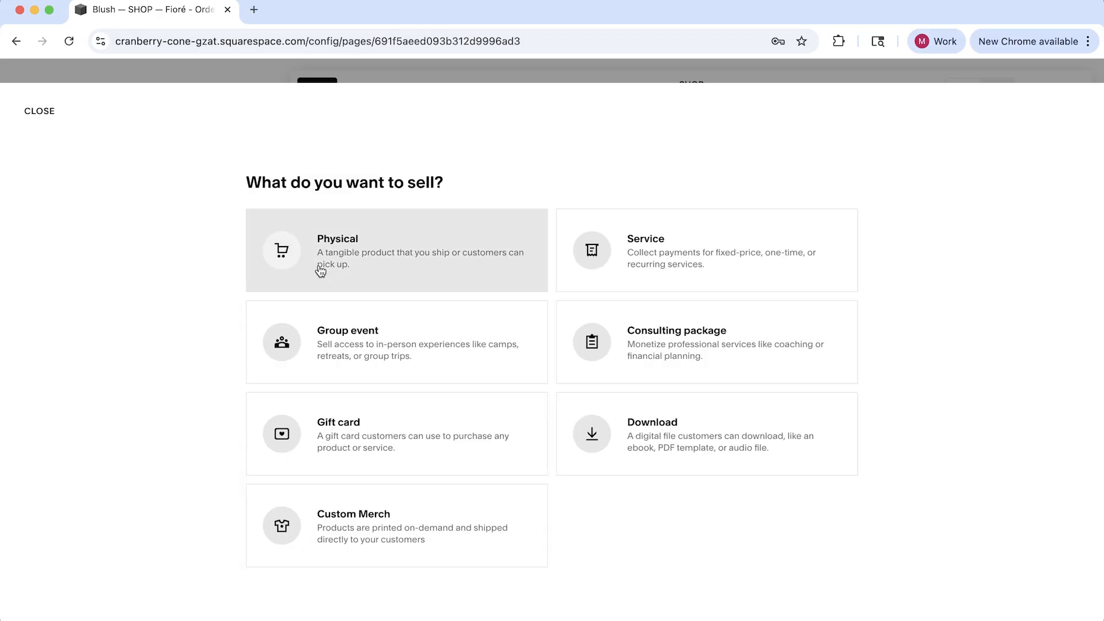
{"action": "left_click", "coordinate": [428, 262]}
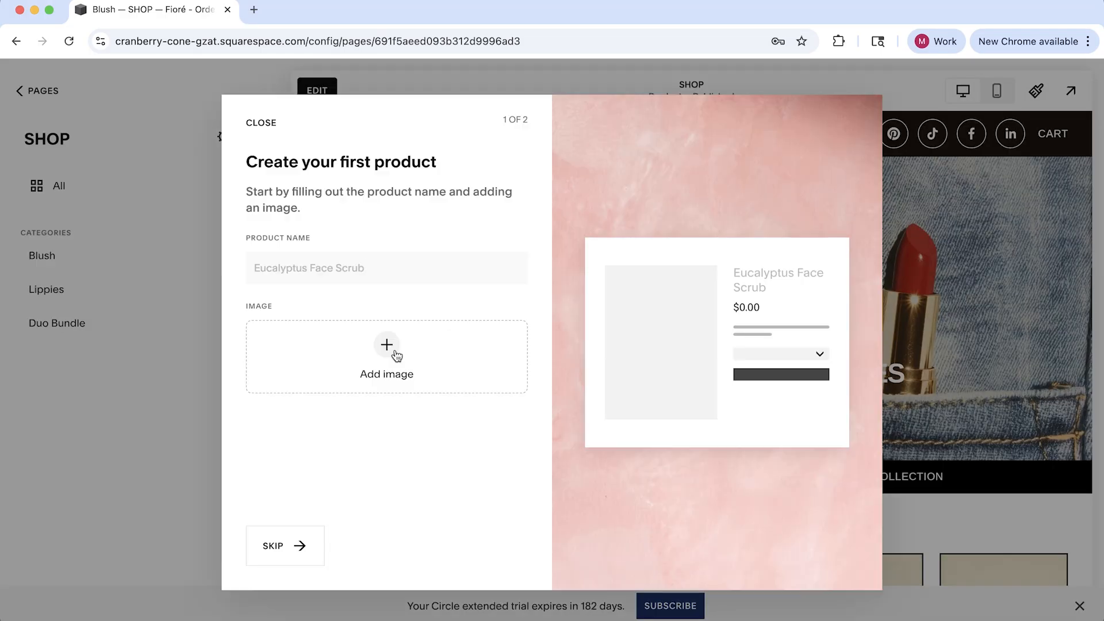
{"action": "left_click", "coordinate": [396, 356]}
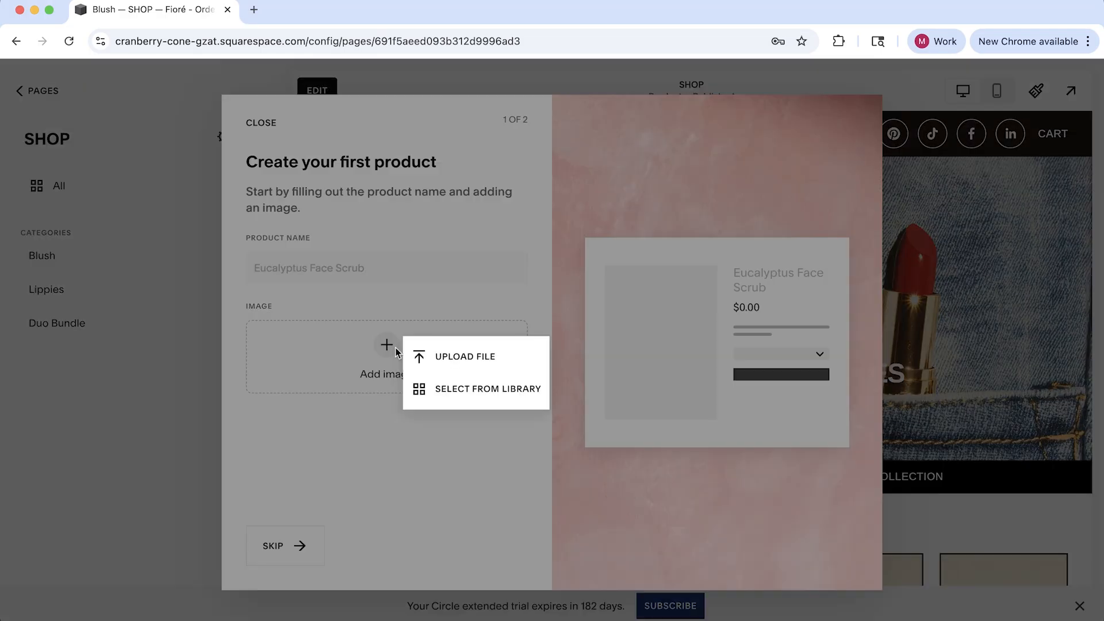
{"action": "left_click", "coordinate": [355, 298]}
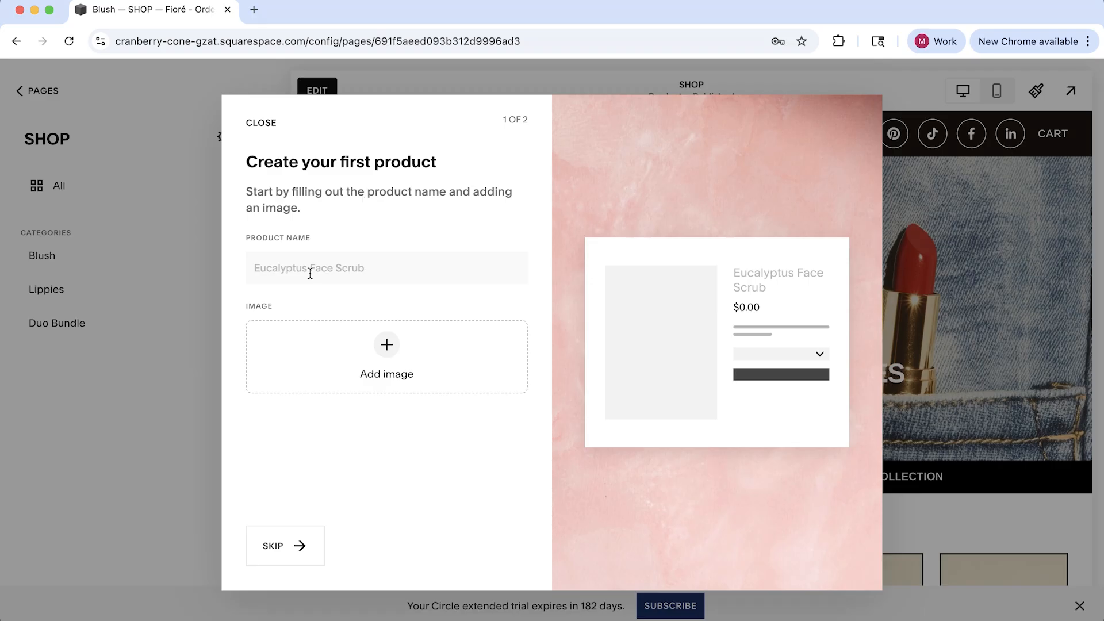
{"action": "left_click", "coordinate": [261, 123]}
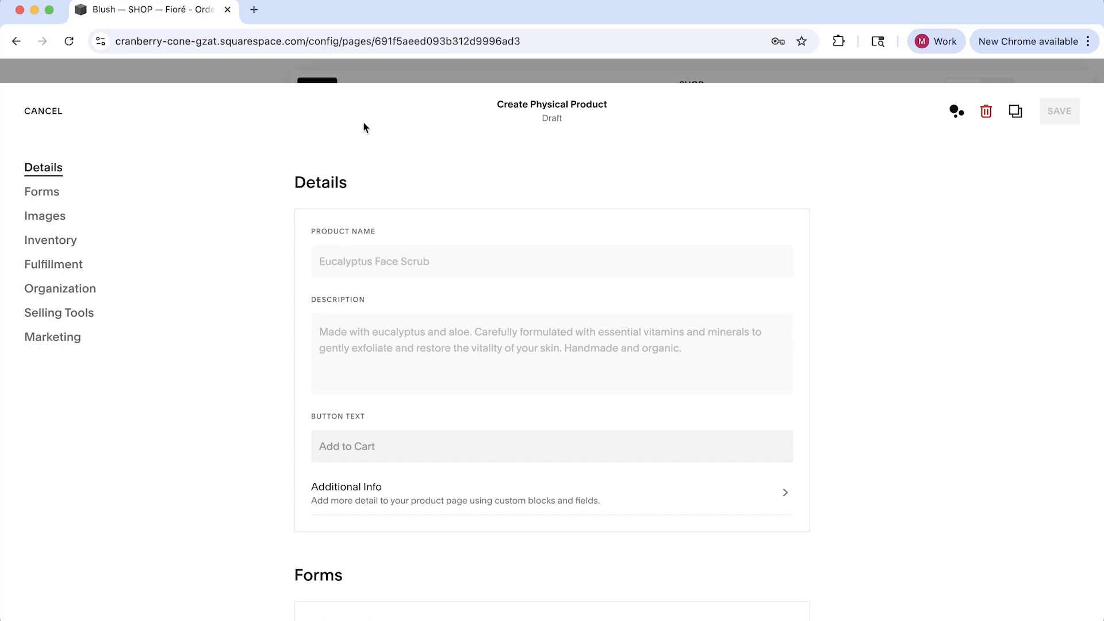
Look over the new product's description, button text, forms, images, inventory and fulfillment sections without filling them in.
{"action": "left_click", "coordinate": [350, 341]}
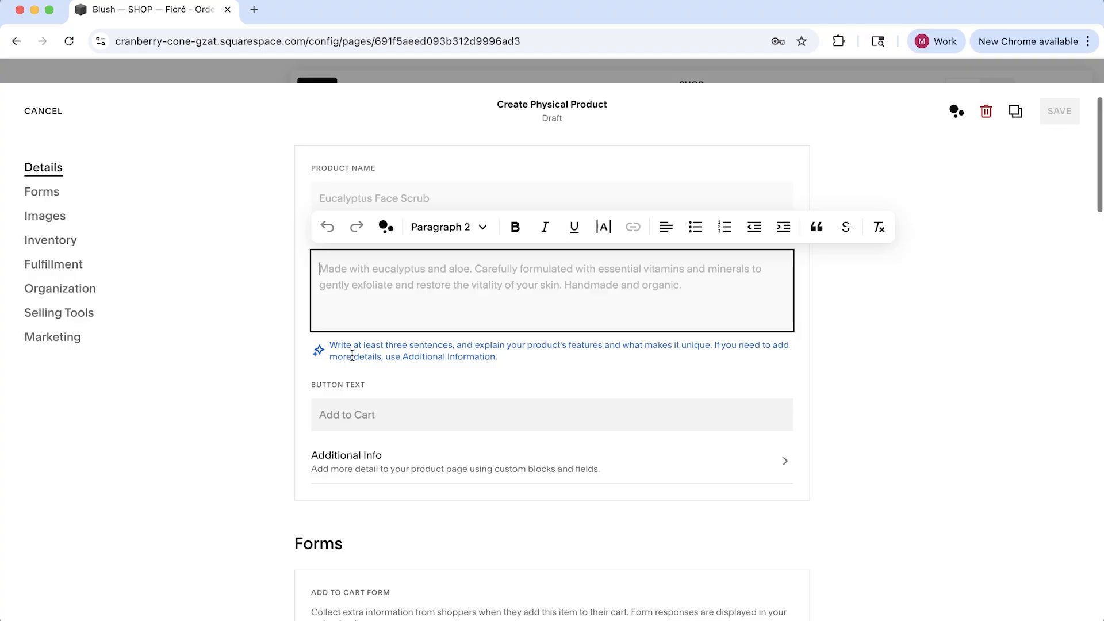
{"action": "left_click", "coordinate": [371, 409]}
{"action": "scroll", "coordinate": [353, 495], "scroll_direction": "down", "scroll_amount": 5}
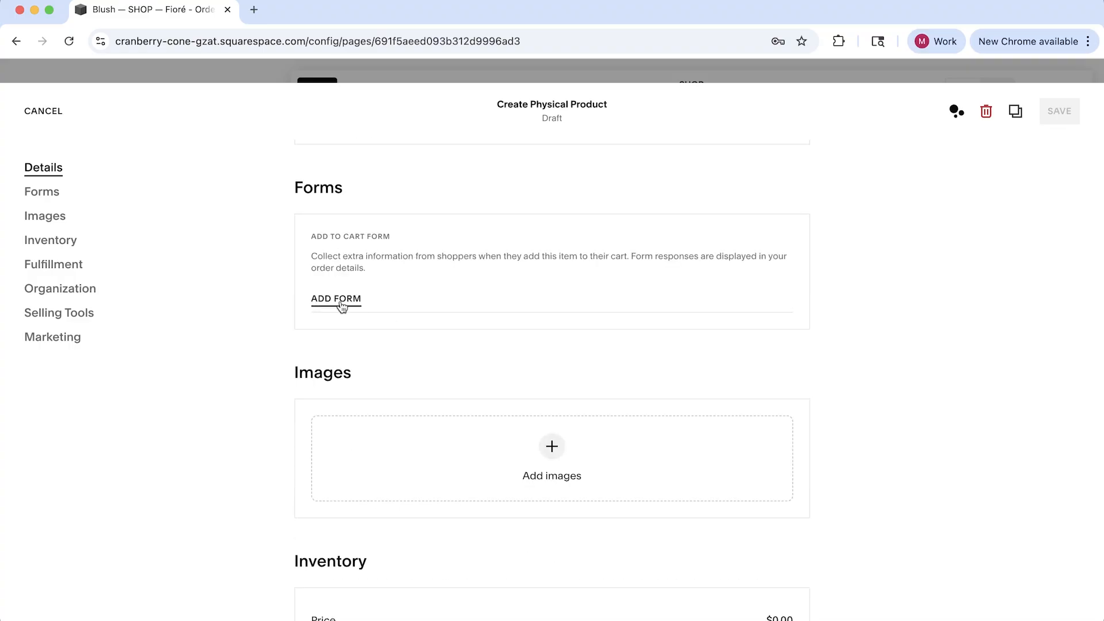
{"action": "left_click", "coordinate": [390, 436]}
{"action": "scroll", "coordinate": [778, 313], "scroll_direction": "down", "scroll_amount": 10}
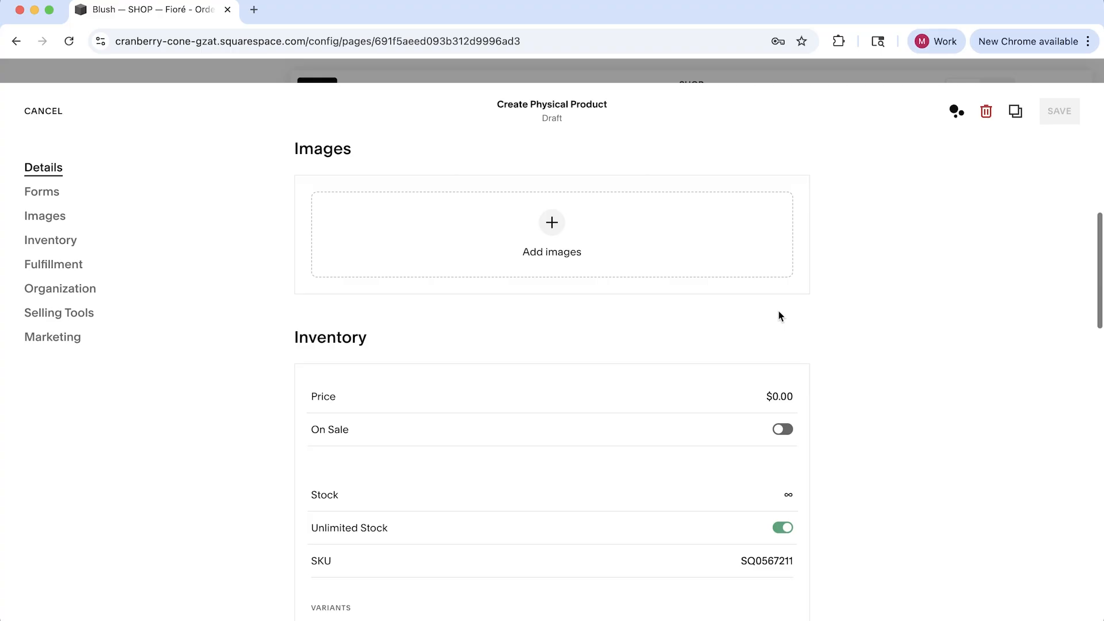
{"action": "scroll", "coordinate": [453, 401], "scroll_direction": "down", "scroll_amount": 9}
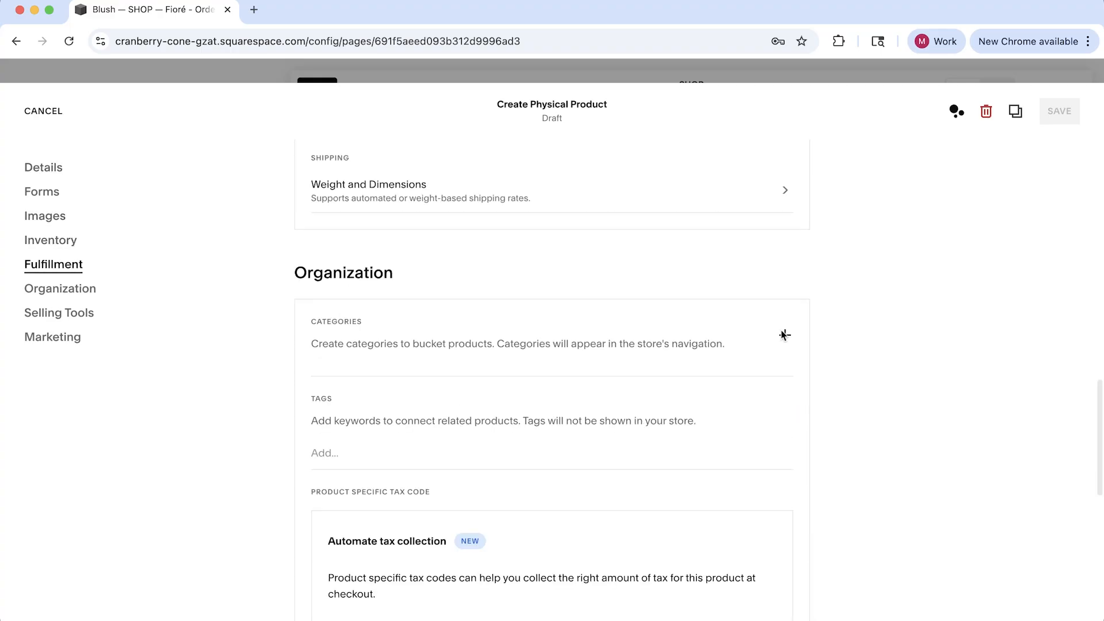
View the product's category choices and tags field, then look through its tax, selling tools and marketing settings.
{"action": "left_click", "coordinate": [785, 335]}
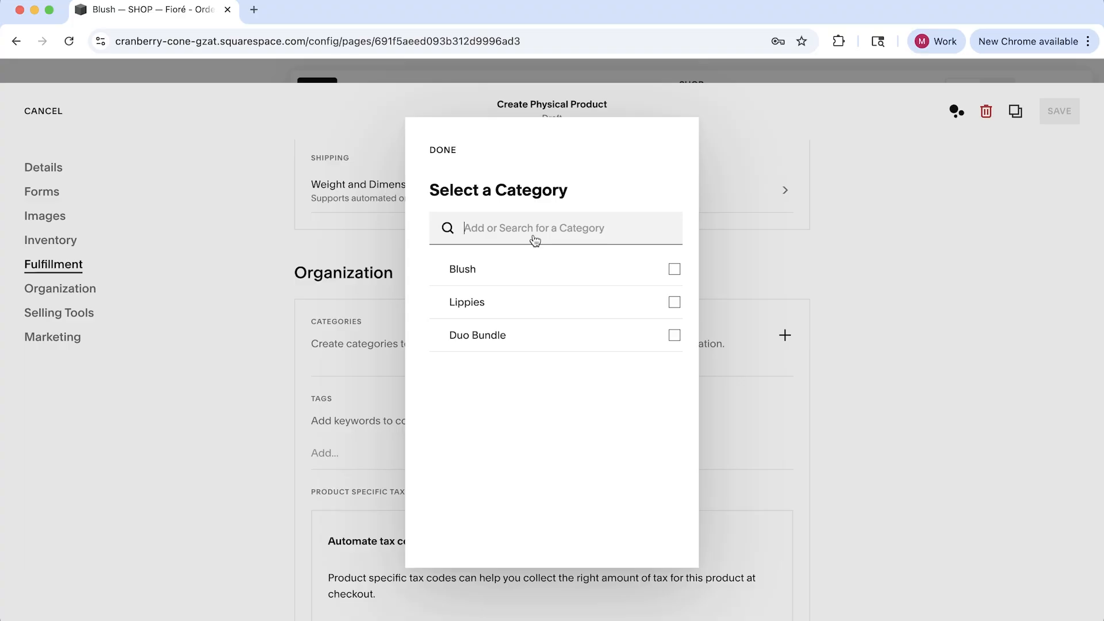
{"action": "left_click", "coordinate": [840, 303]}
{"action": "scroll", "coordinate": [841, 303], "scroll_direction": "down", "scroll_amount": 3}
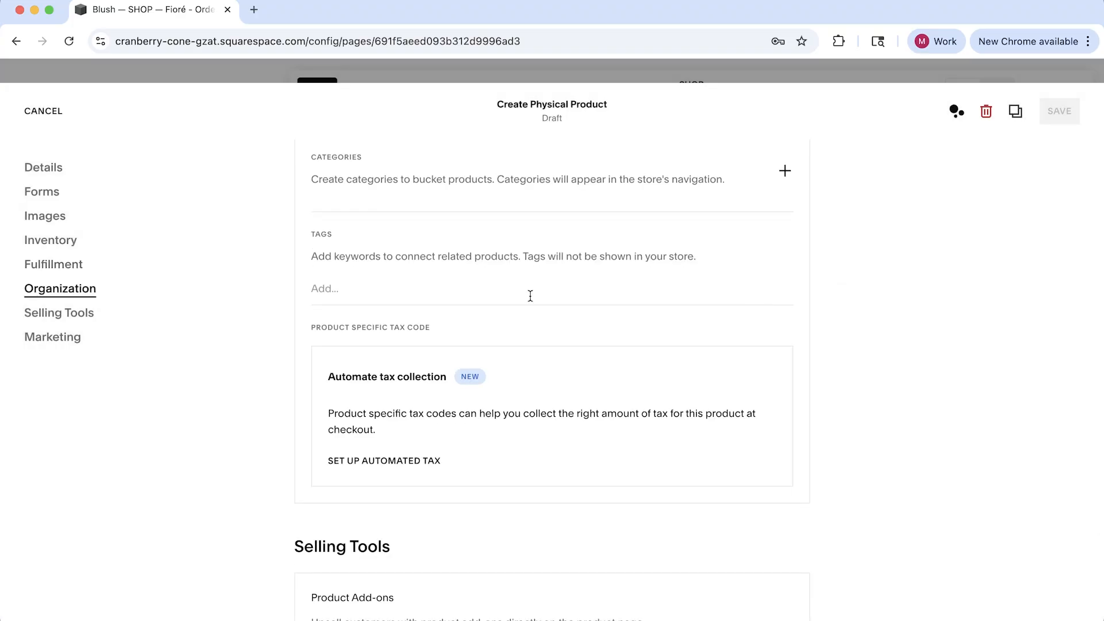
{"action": "left_click", "coordinate": [354, 299]}
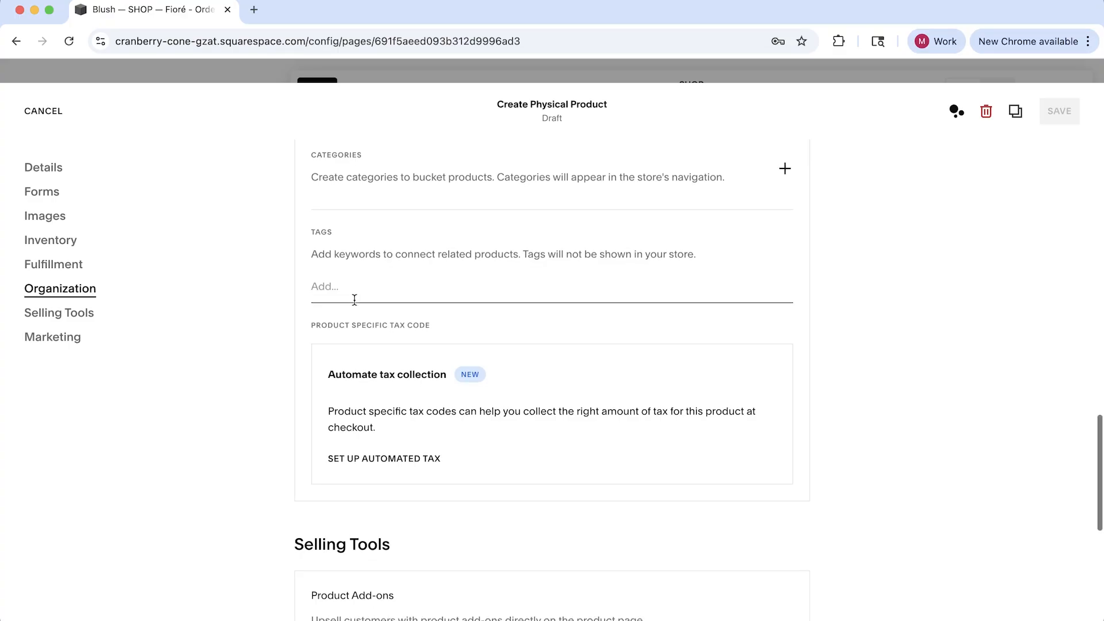
{"action": "scroll", "coordinate": [354, 299], "scroll_direction": "down", "scroll_amount": 2}
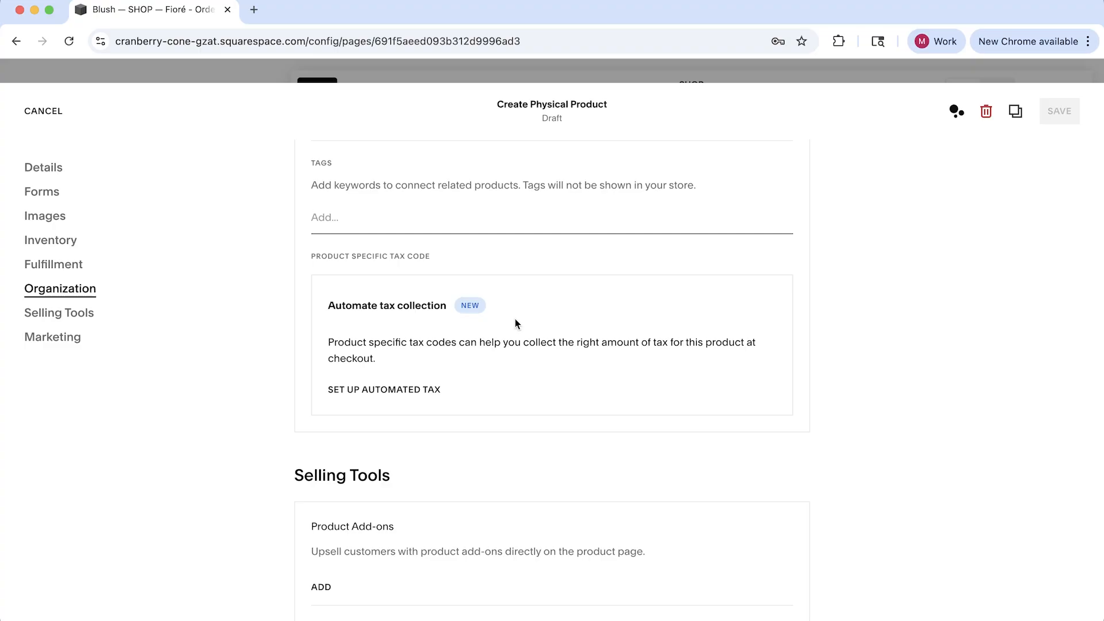
{"action": "scroll", "coordinate": [516, 324], "scroll_direction": "down", "scroll_amount": 4}
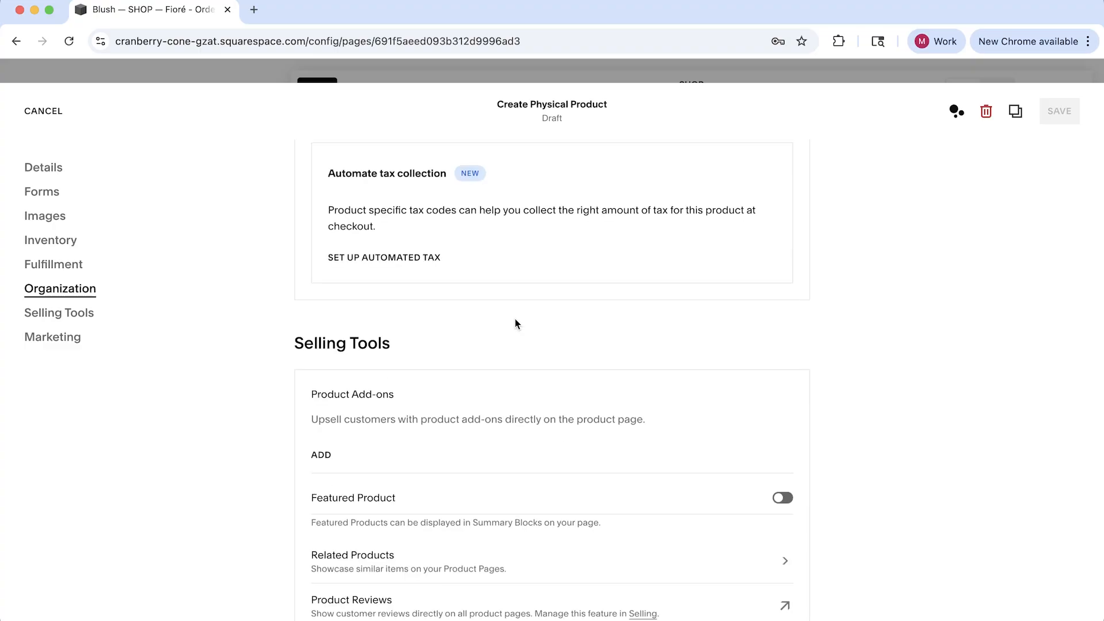
{"action": "scroll", "coordinate": [517, 323], "scroll_direction": "down", "scroll_amount": 10}
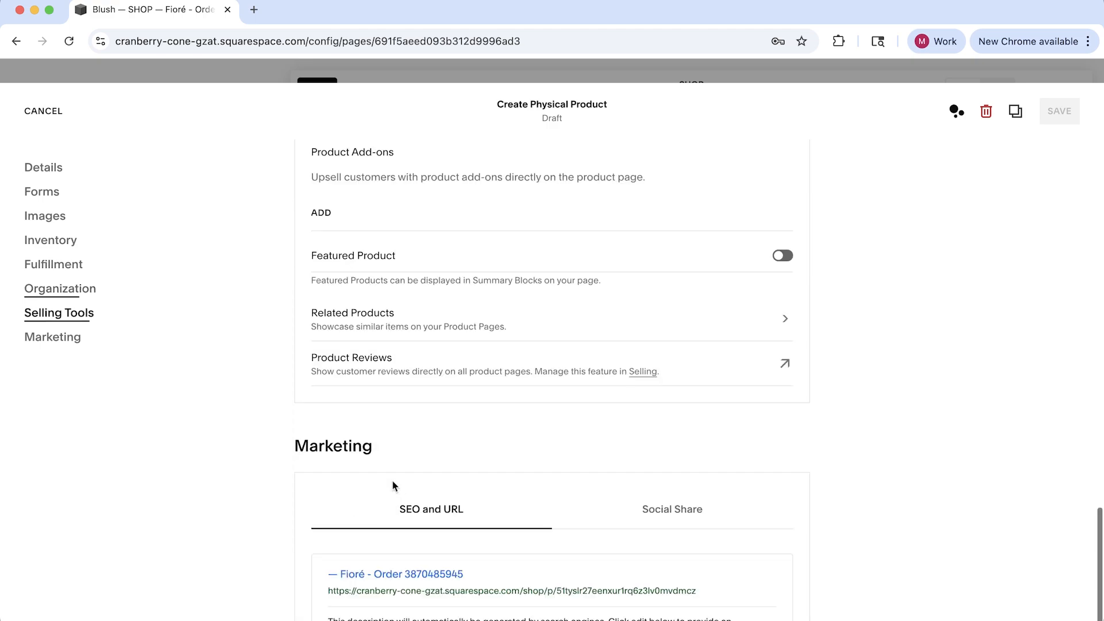
Cancel editing the physical product and return from the shop to the site's page list.
{"action": "left_click", "coordinate": [42, 119]}
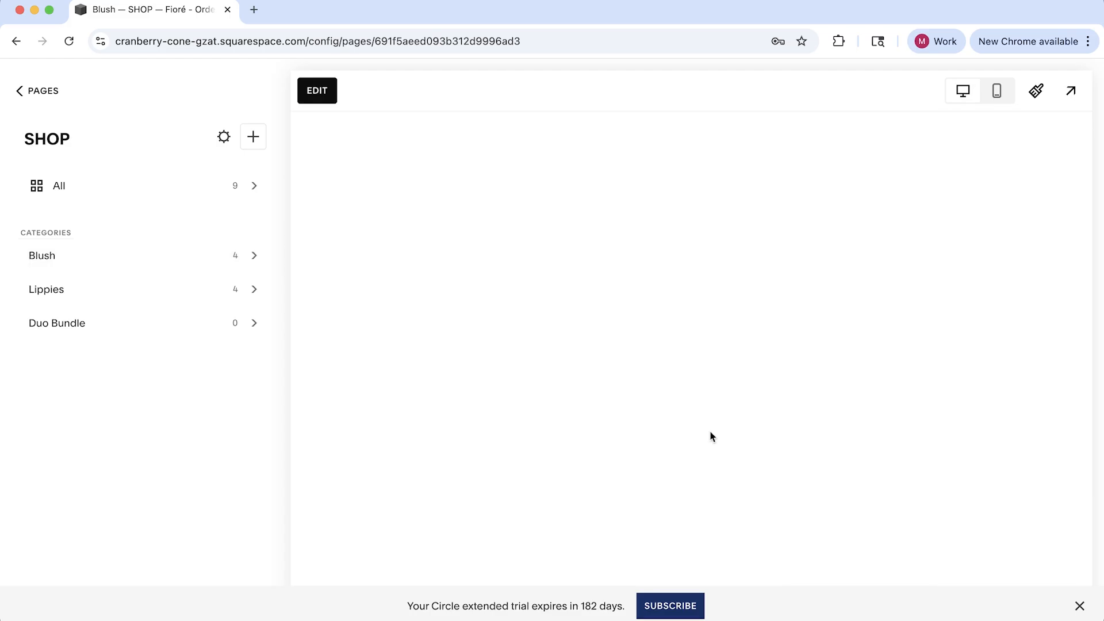
{"action": "scroll", "coordinate": [711, 436], "scroll_direction": "down", "scroll_amount": 4}
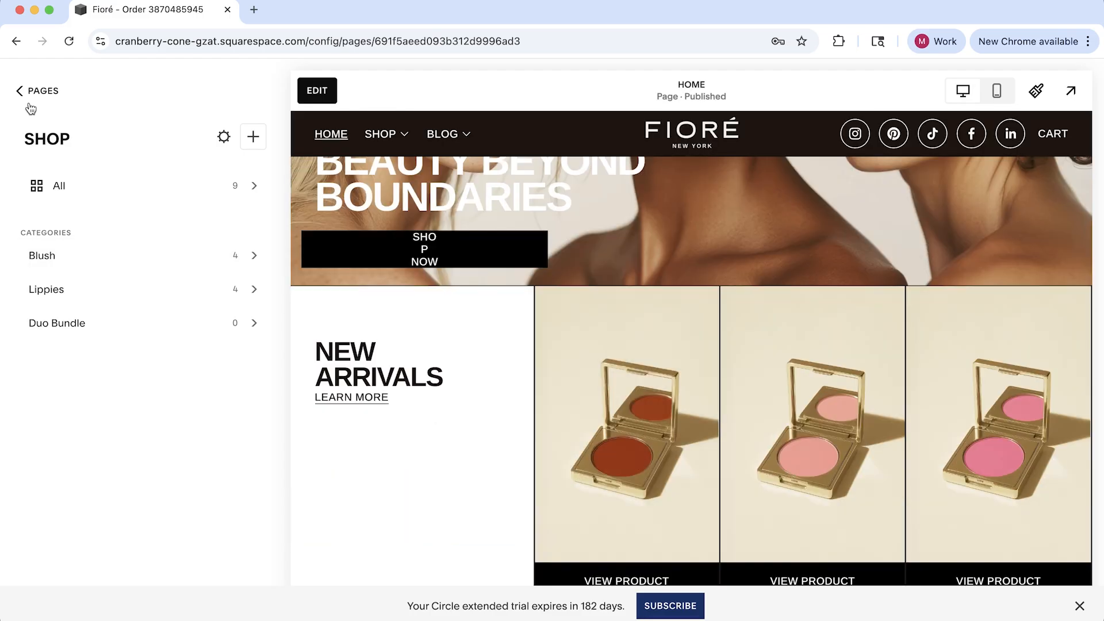
{"action": "left_click", "coordinate": [28, 93]}
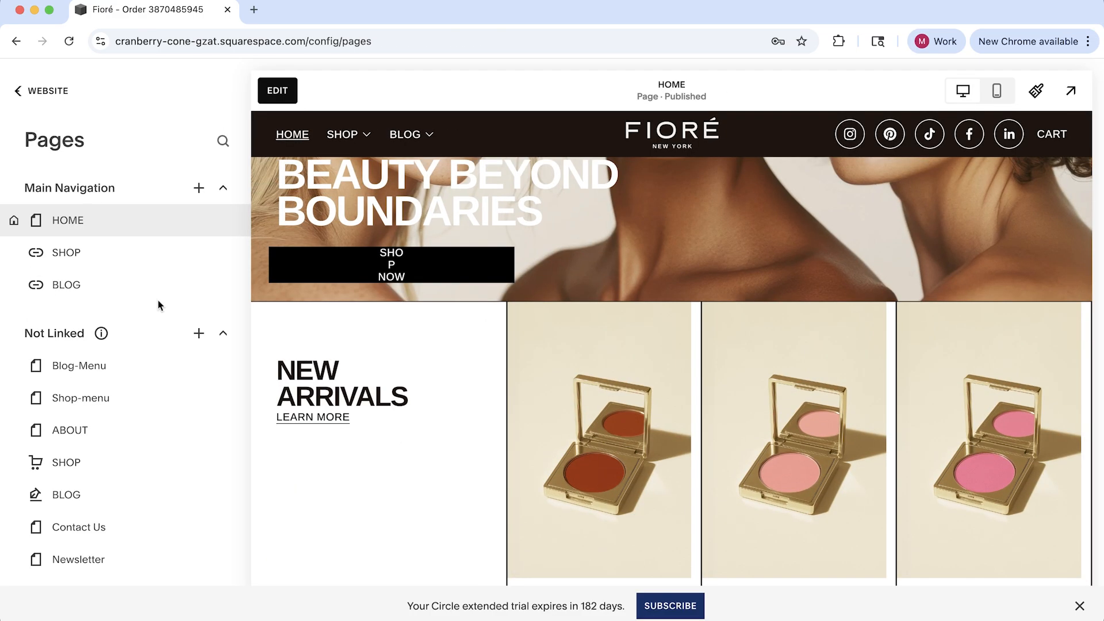
Open the HOME page for editing and view the text and link settings of the hero's Shop Now button.
{"action": "left_click", "coordinate": [103, 227]}
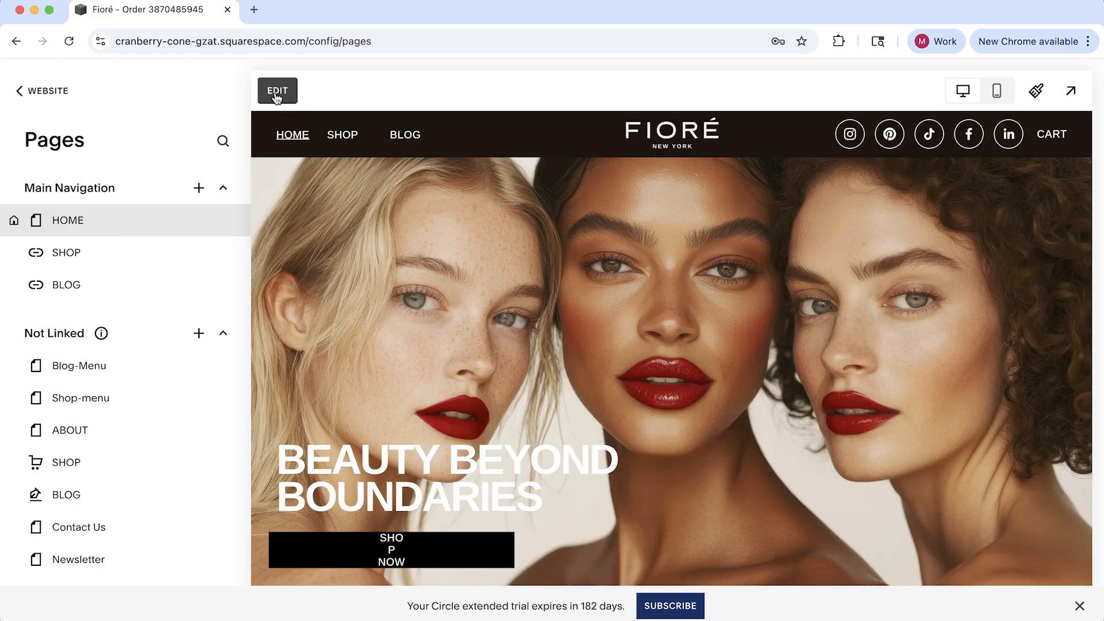
{"action": "left_click", "coordinate": [276, 92]}
{"action": "scroll", "coordinate": [458, 345], "scroll_direction": "down", "scroll_amount": 5}
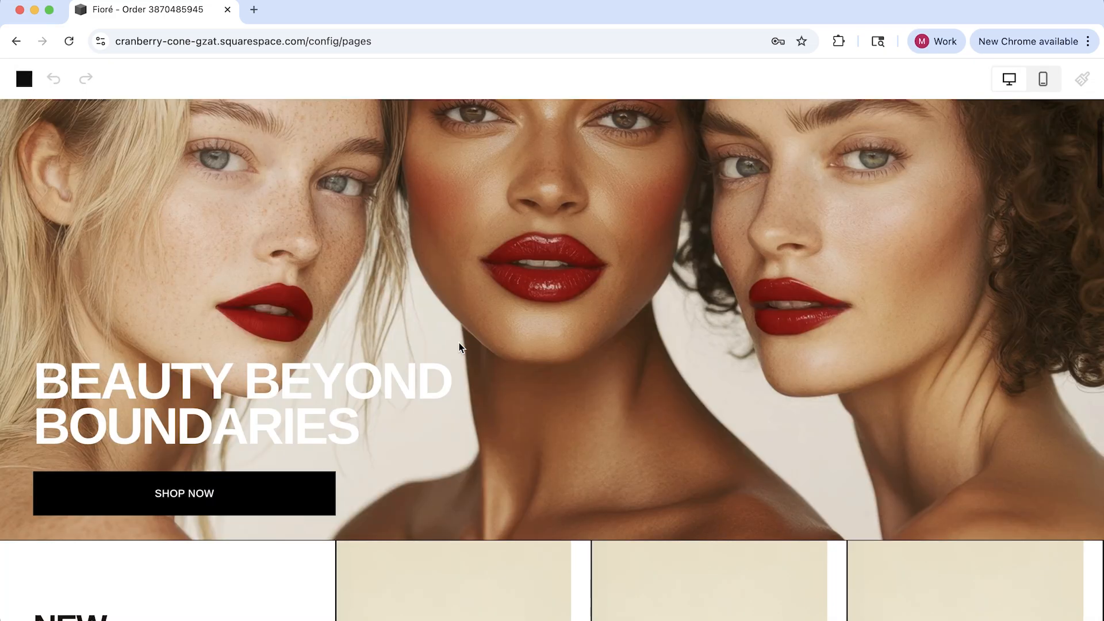
{"action": "scroll", "coordinate": [459, 345], "scroll_direction": "down", "scroll_amount": 2}
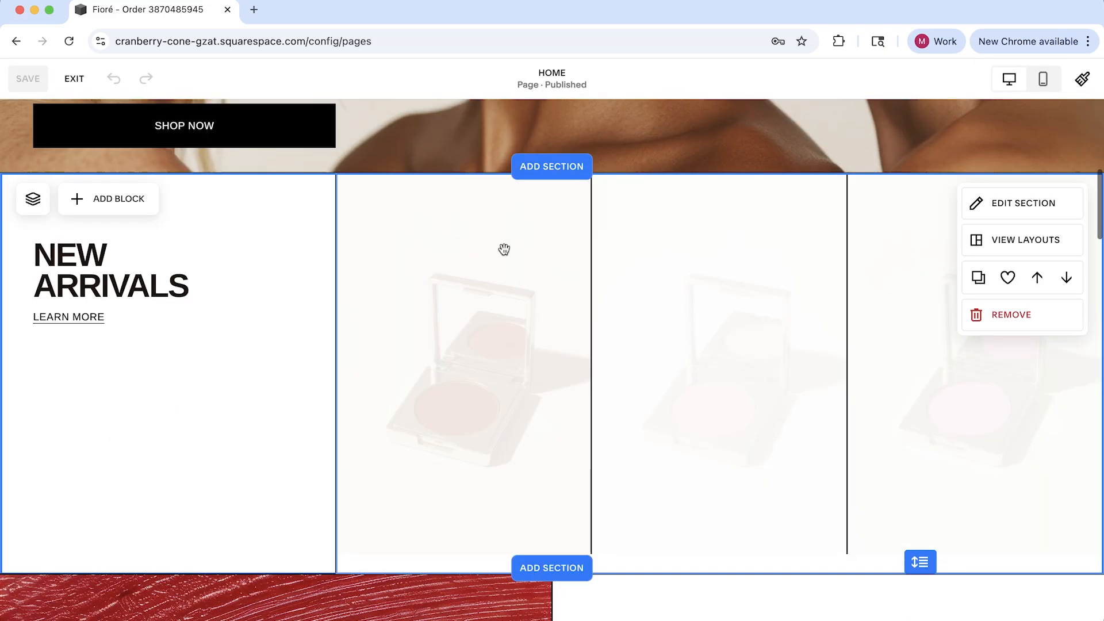
{"action": "scroll", "coordinate": [431, 368], "scroll_direction": "up", "scroll_amount": 1}
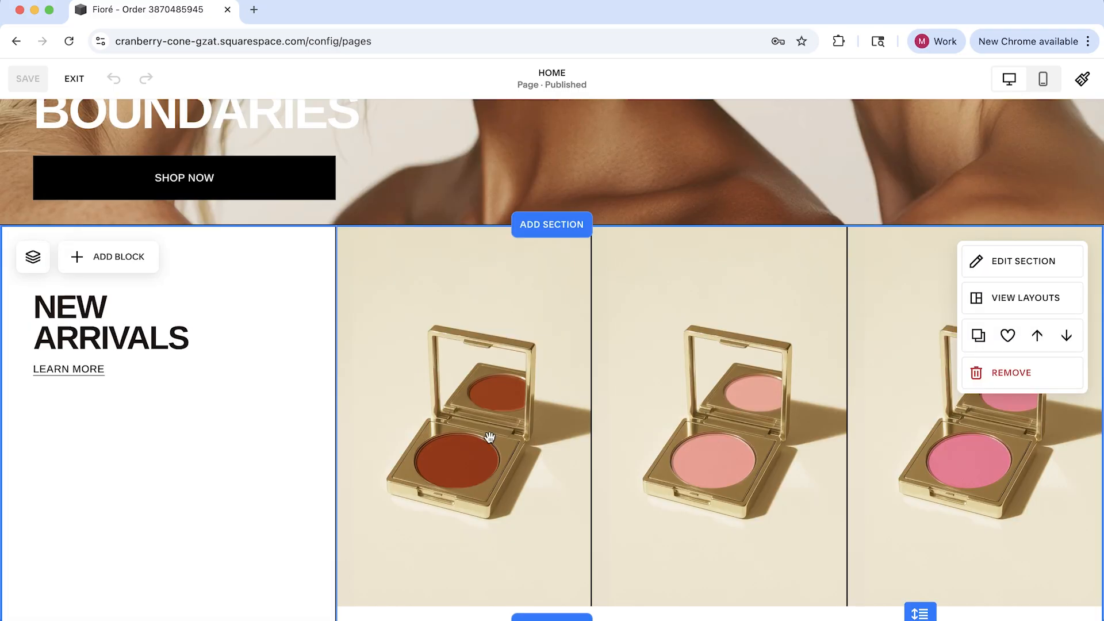
{"action": "scroll", "coordinate": [567, 192], "scroll_direction": "up", "scroll_amount": 3}
{"action": "left_click", "coordinate": [216, 379]}
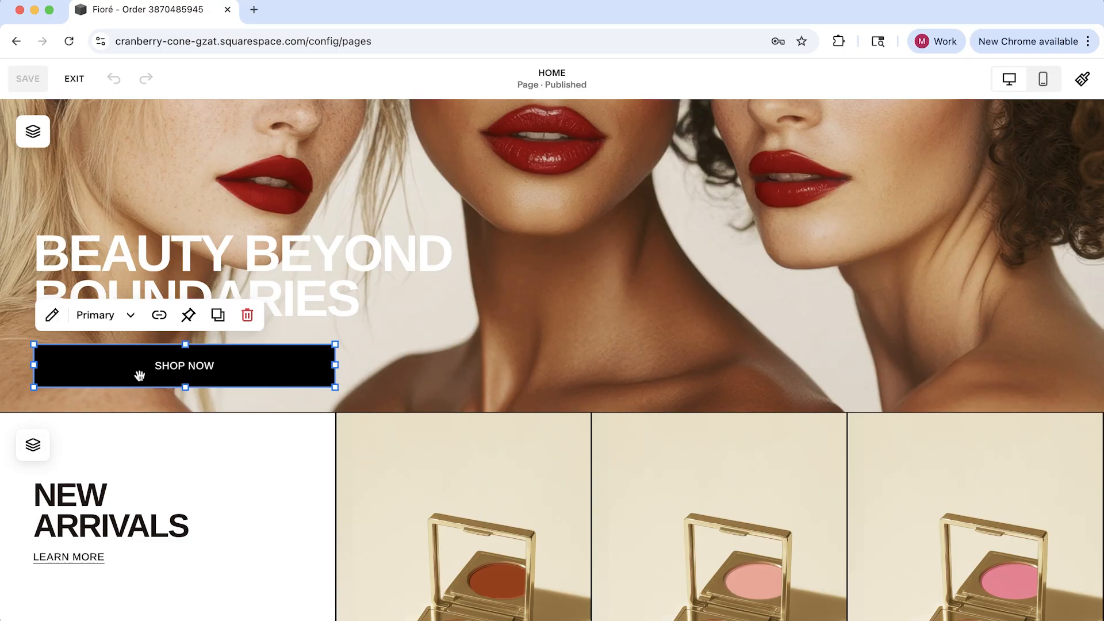
{"action": "left_click", "coordinate": [51, 315]}
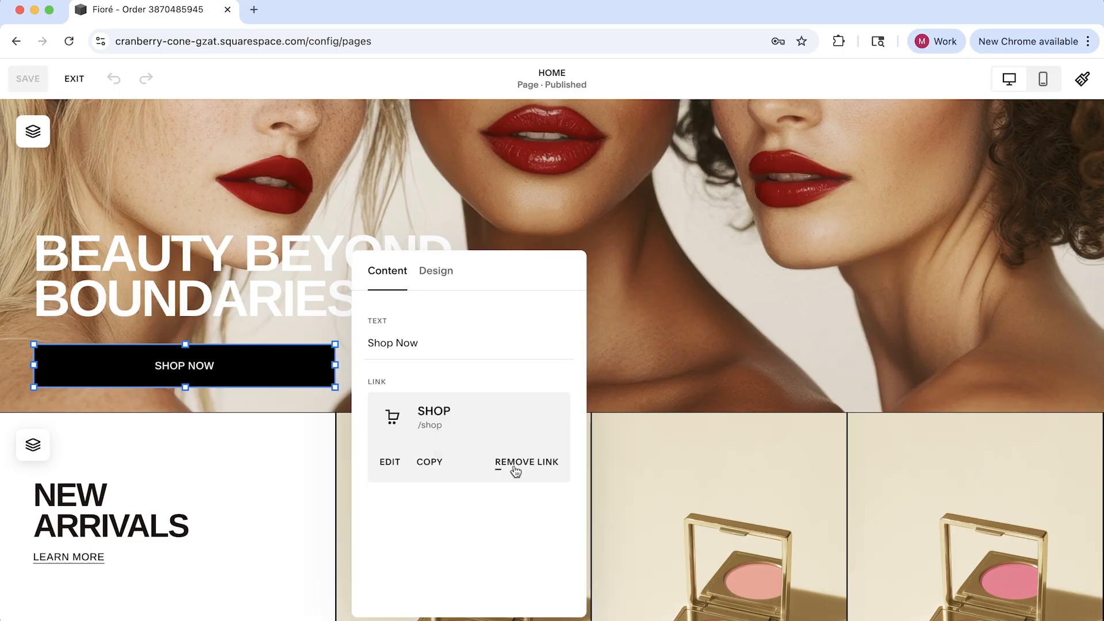
{"action": "left_click", "coordinate": [88, 160]}
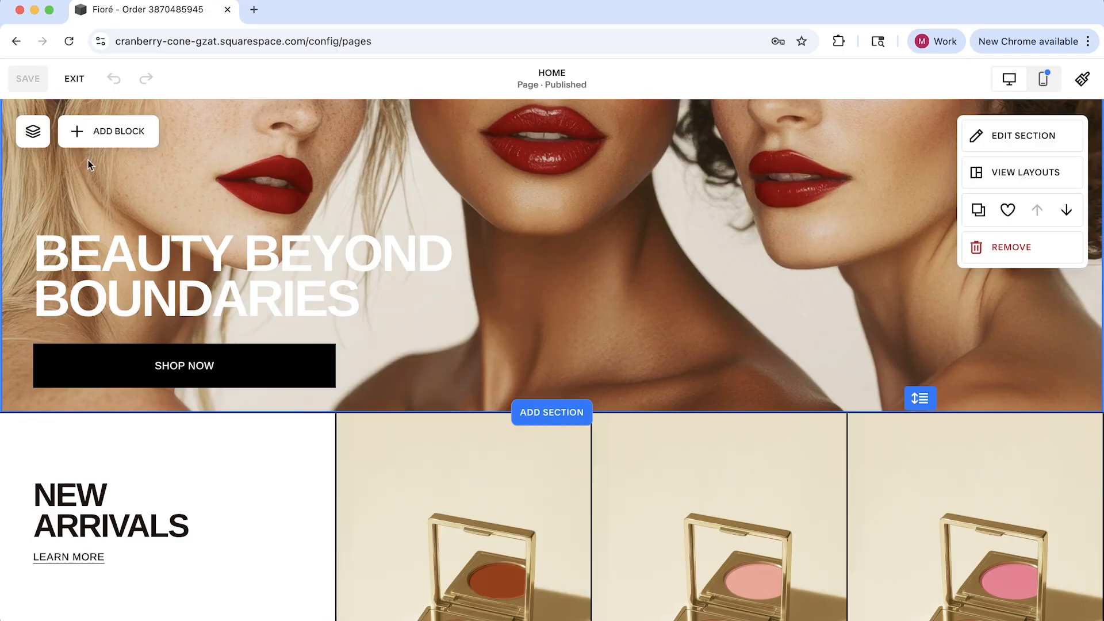
Add a button block to the hero section, place it beside the Shop Now button, and delete it again.
{"action": "left_click", "coordinate": [119, 135]}
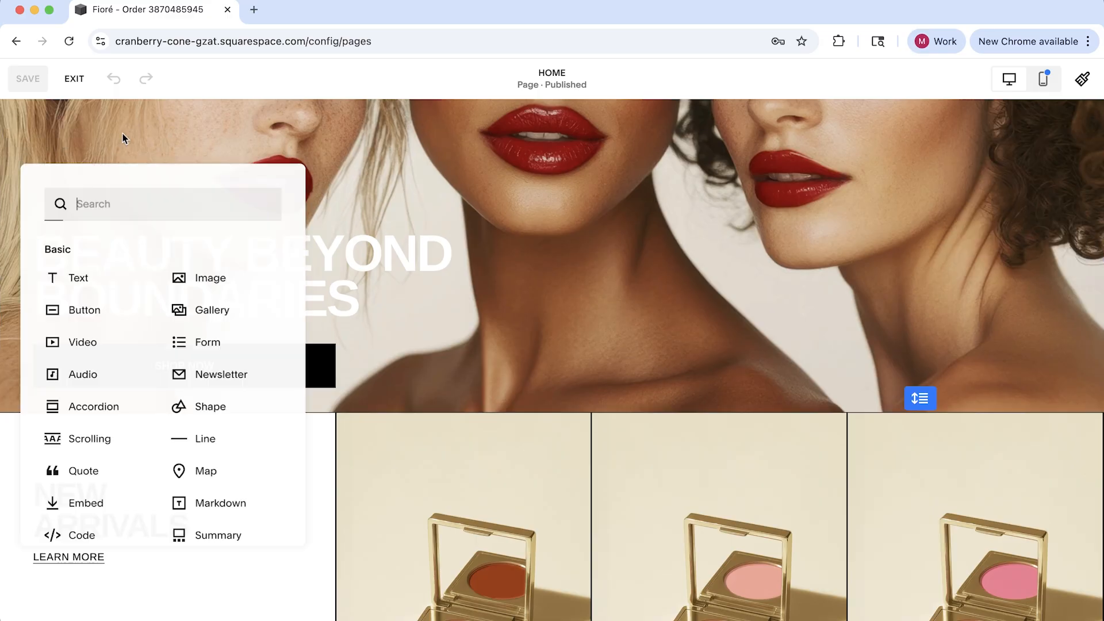
{"action": "left_click", "coordinate": [108, 320]}
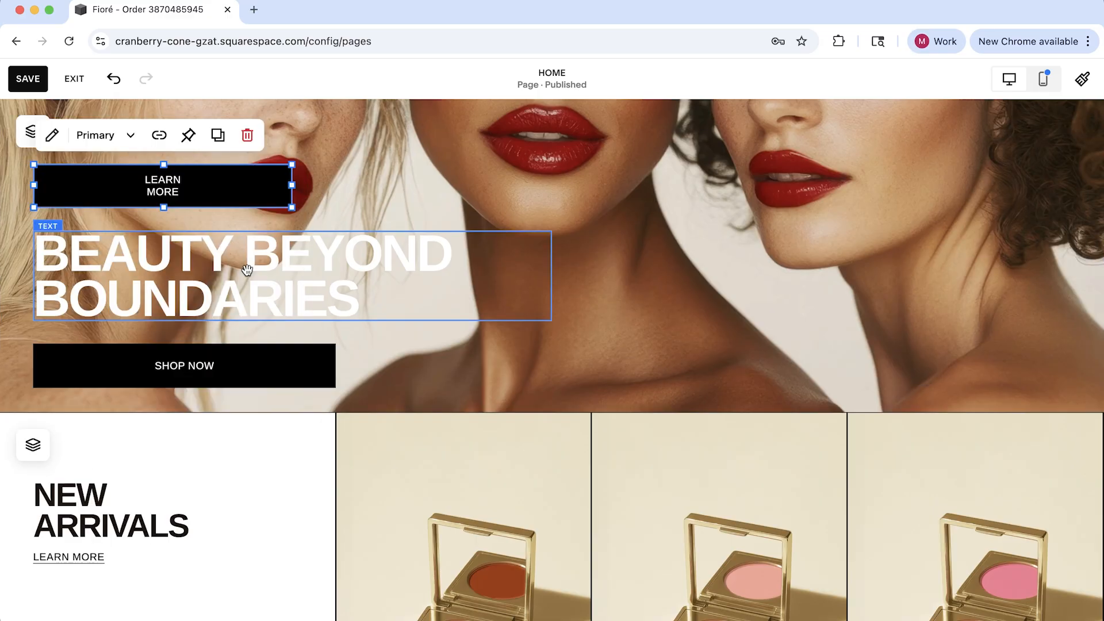
{"action": "left_click_drag", "start_coordinate": [194, 200], "coordinate": [527, 368]}
{"action": "left_click", "coordinate": [650, 313]}
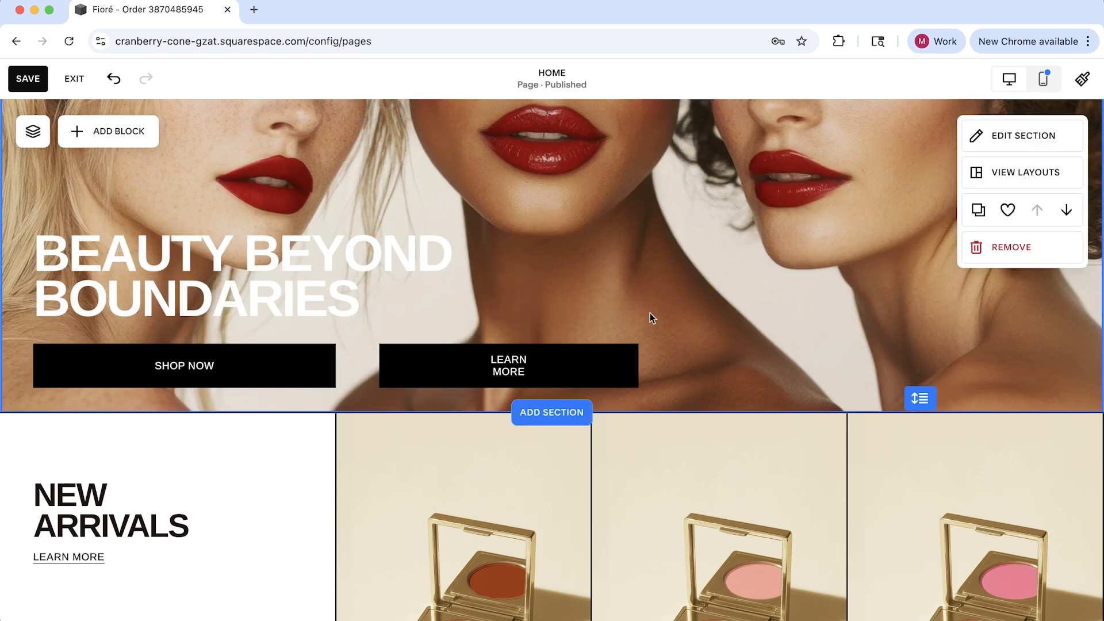
{"action": "left_click", "coordinate": [584, 373]}
{"action": "left_click", "coordinate": [593, 315]}
View the hero section's background image settings without changing them.
{"action": "scroll", "coordinate": [525, 301], "scroll_direction": "up", "scroll_amount": 5}
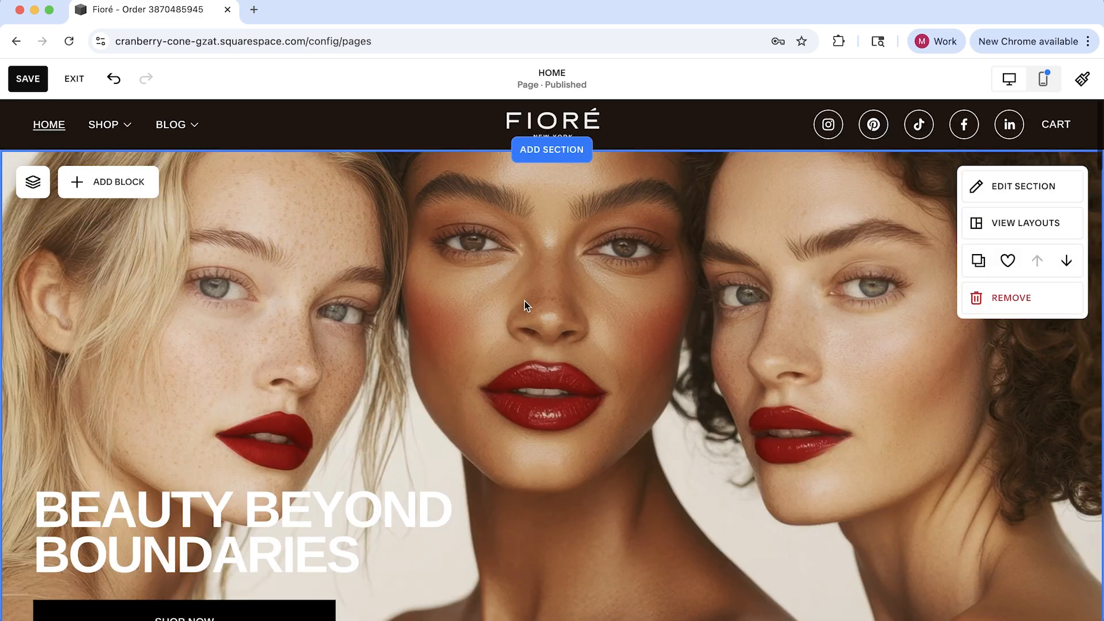
{"action": "scroll", "coordinate": [612, 304], "scroll_direction": "down", "scroll_amount": 1}
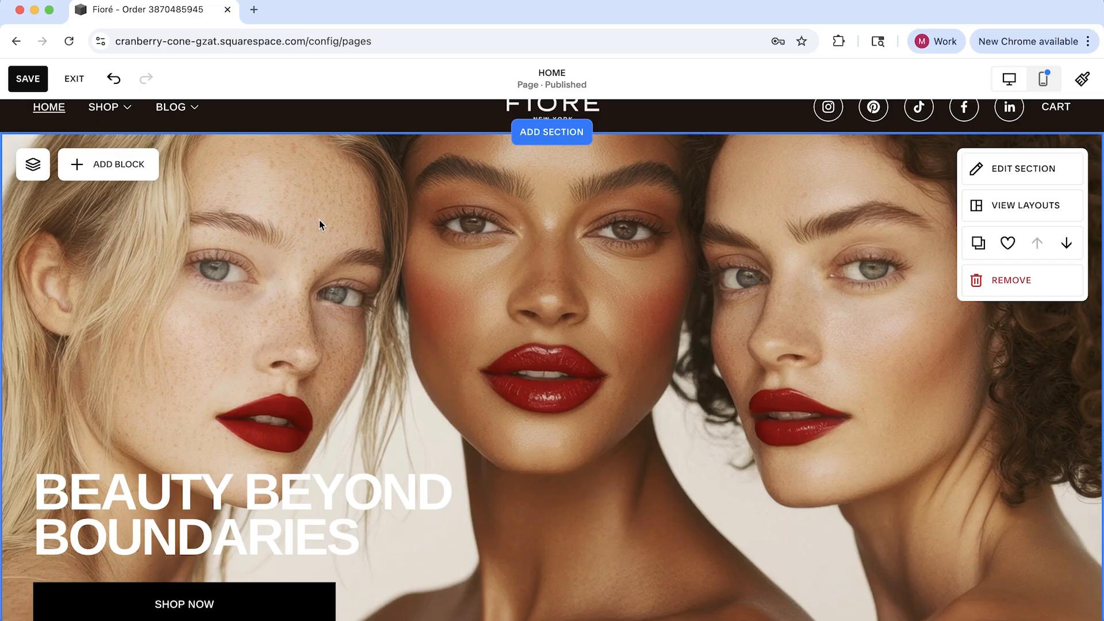
{"action": "left_click", "coordinate": [1025, 170]}
{"action": "left_click", "coordinate": [945, 264]}
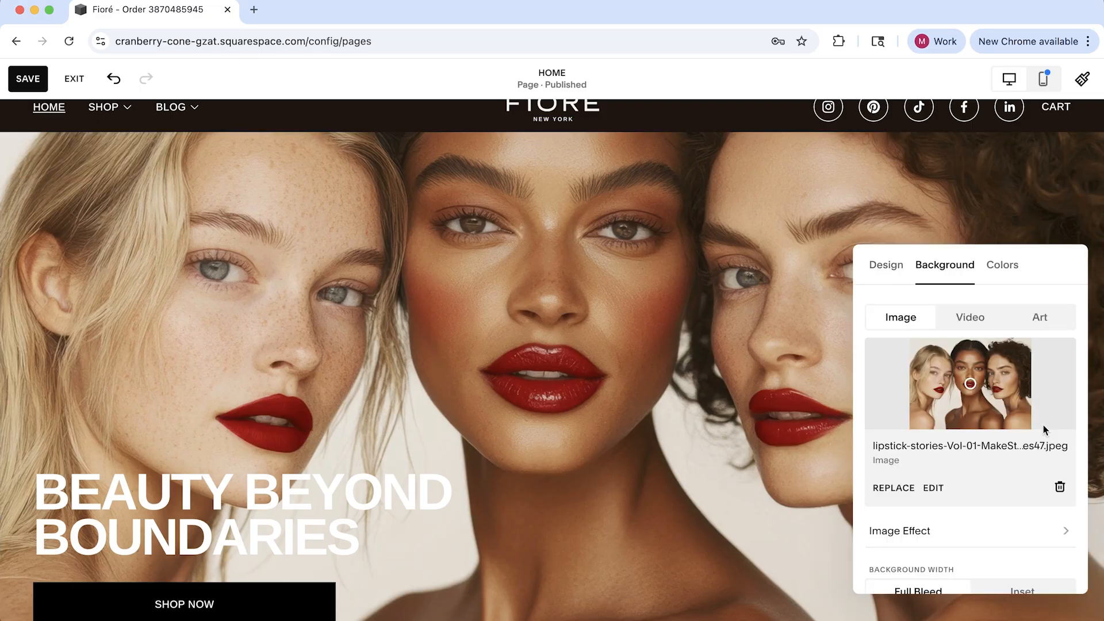
{"action": "left_click", "coordinate": [640, 354]}
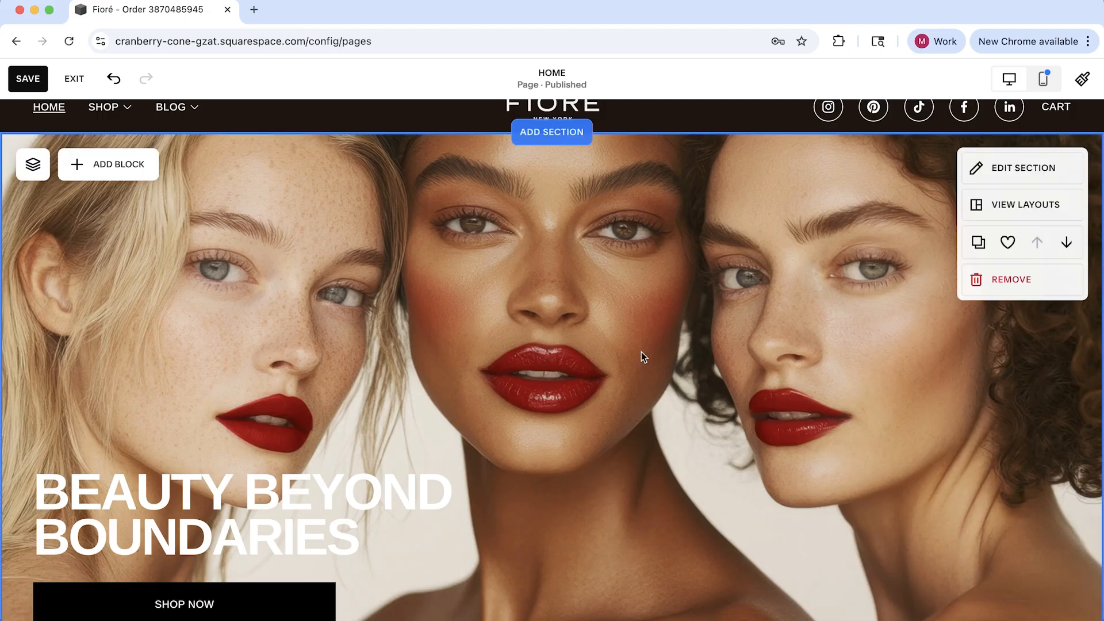
View the content settings of the home page's blog summary block, including its source page, metadata and filter options.
{"action": "scroll", "coordinate": [640, 354], "scroll_direction": "down", "scroll_amount": 12}
{"action": "scroll", "coordinate": [643, 380], "scroll_direction": "down", "scroll_amount": 15}
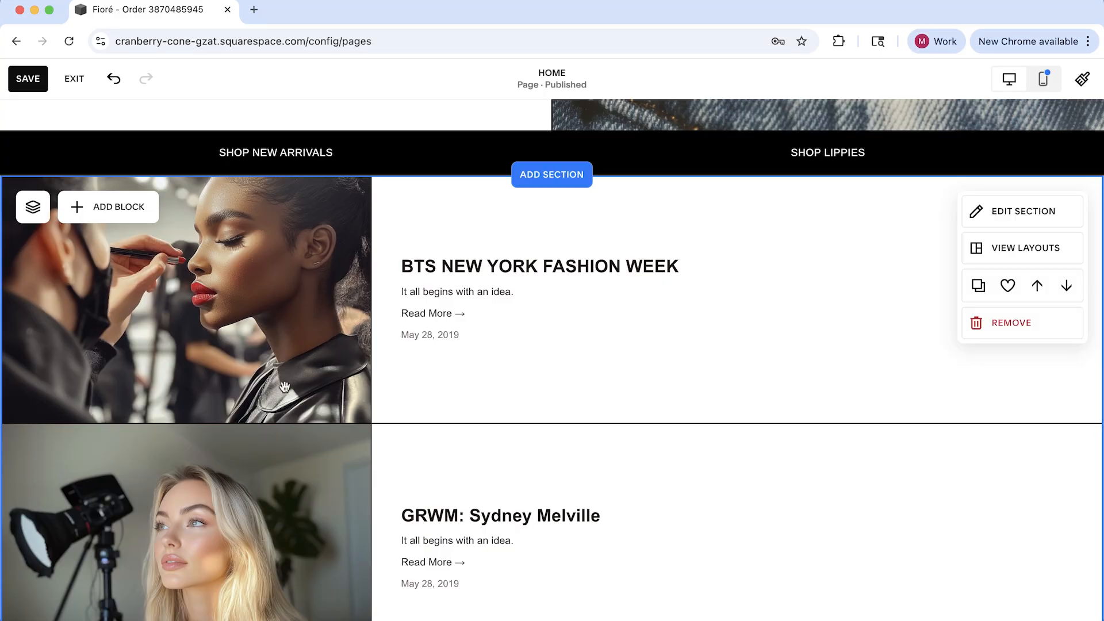
{"action": "left_click", "coordinate": [729, 350]}
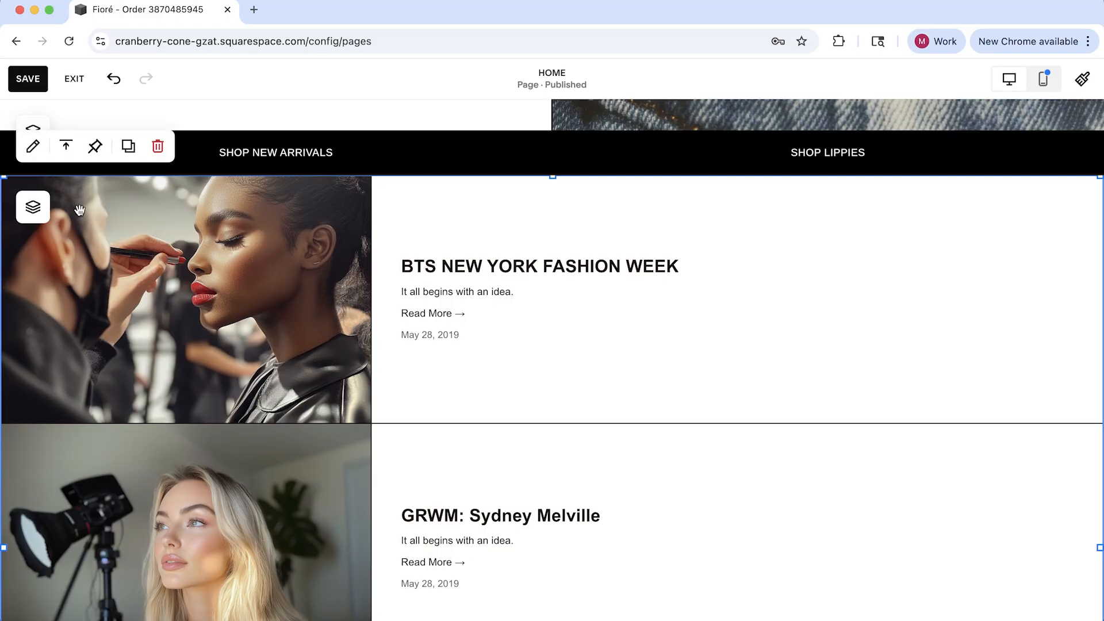
{"action": "left_click", "coordinate": [36, 149]}
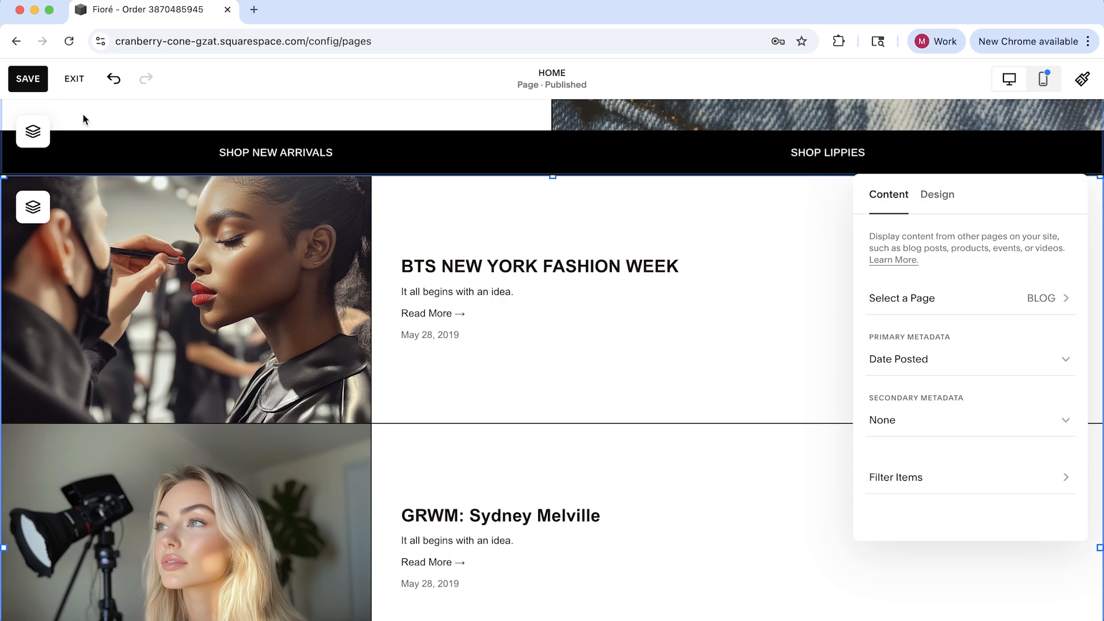
Save the home page and exit its editor.
{"action": "left_click", "coordinate": [28, 77]}
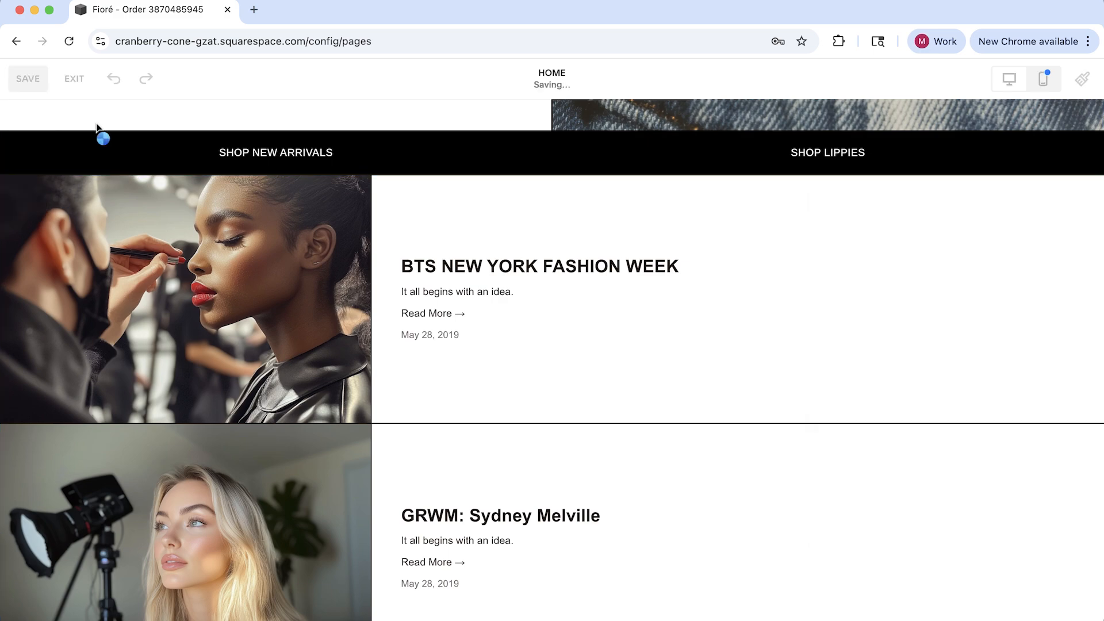
{"action": "scroll", "coordinate": [291, 182], "scroll_direction": "up", "scroll_amount": 15}
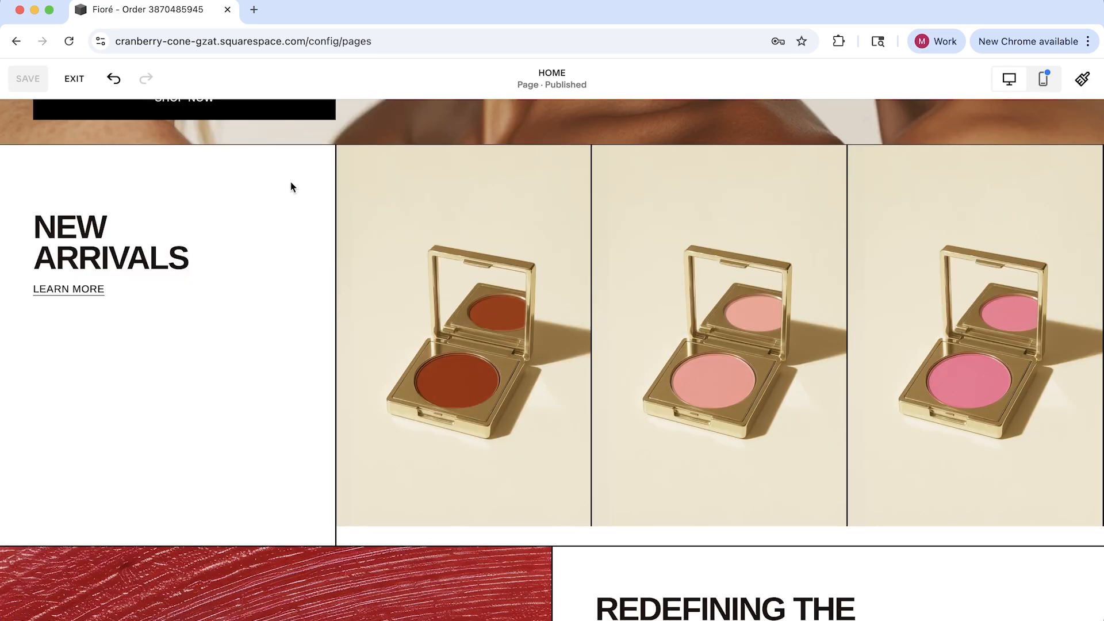
{"action": "scroll", "coordinate": [286, 345], "scroll_direction": "down", "scroll_amount": 8}
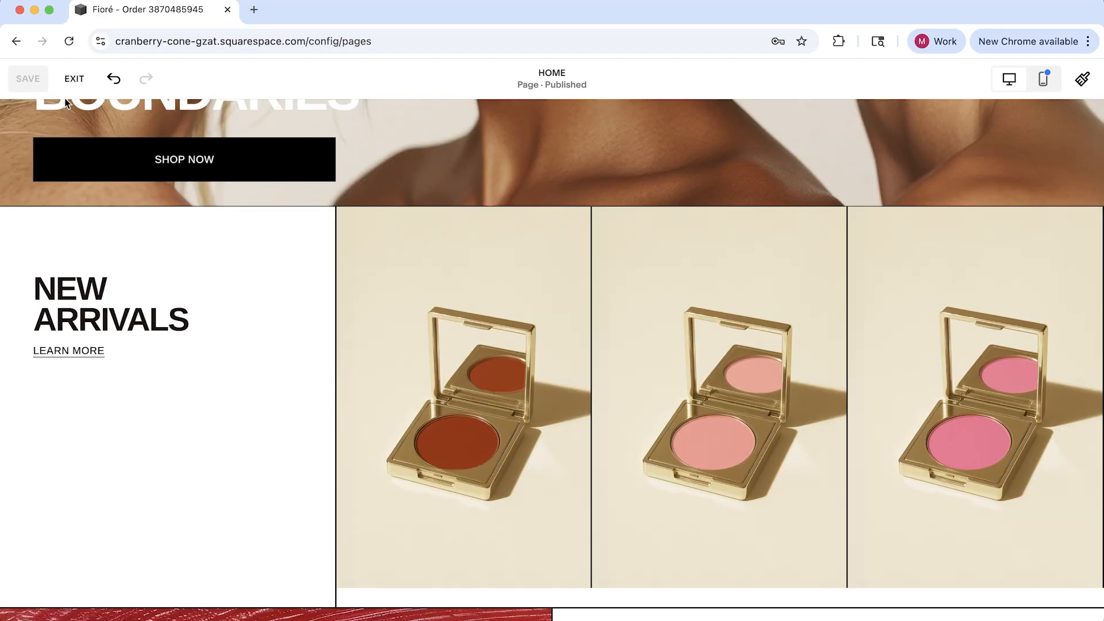
{"action": "mouse_move", "coordinate": [187, 458]}
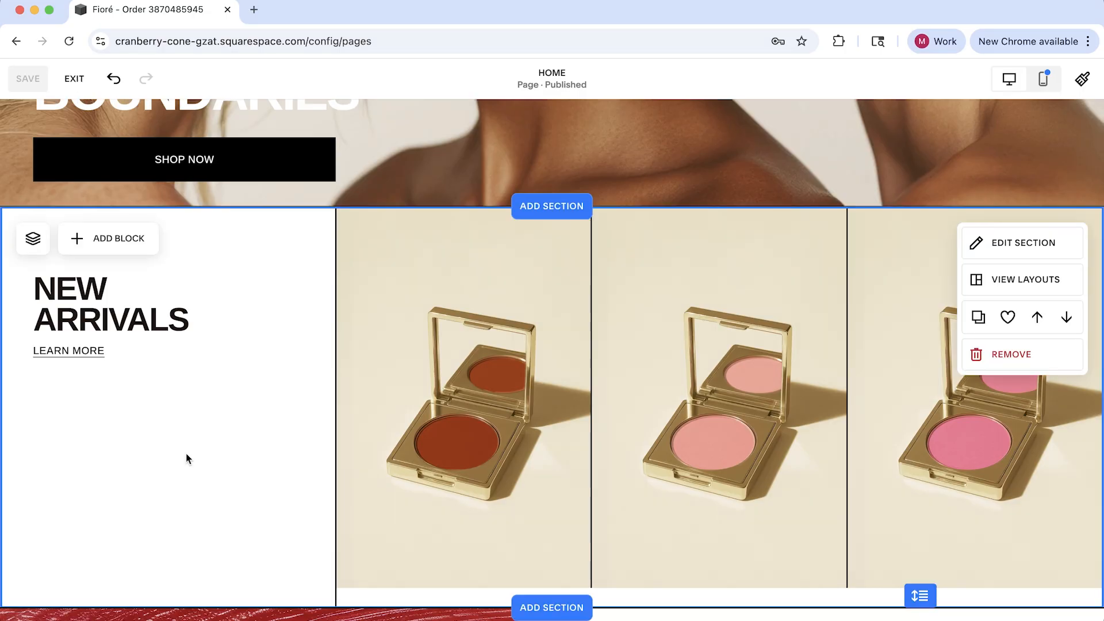
{"action": "left_click", "coordinate": [75, 78]}
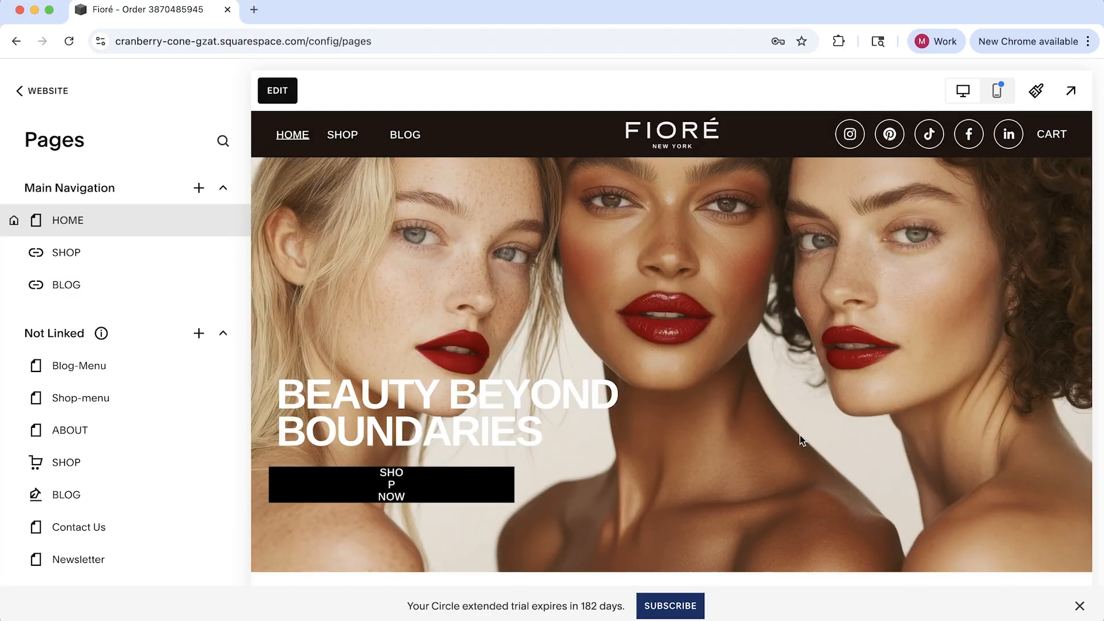
Reopen the home page for editing and view the New Arrivals section's design settings.
{"action": "scroll", "coordinate": [801, 440], "scroll_direction": "down", "scroll_amount": 8}
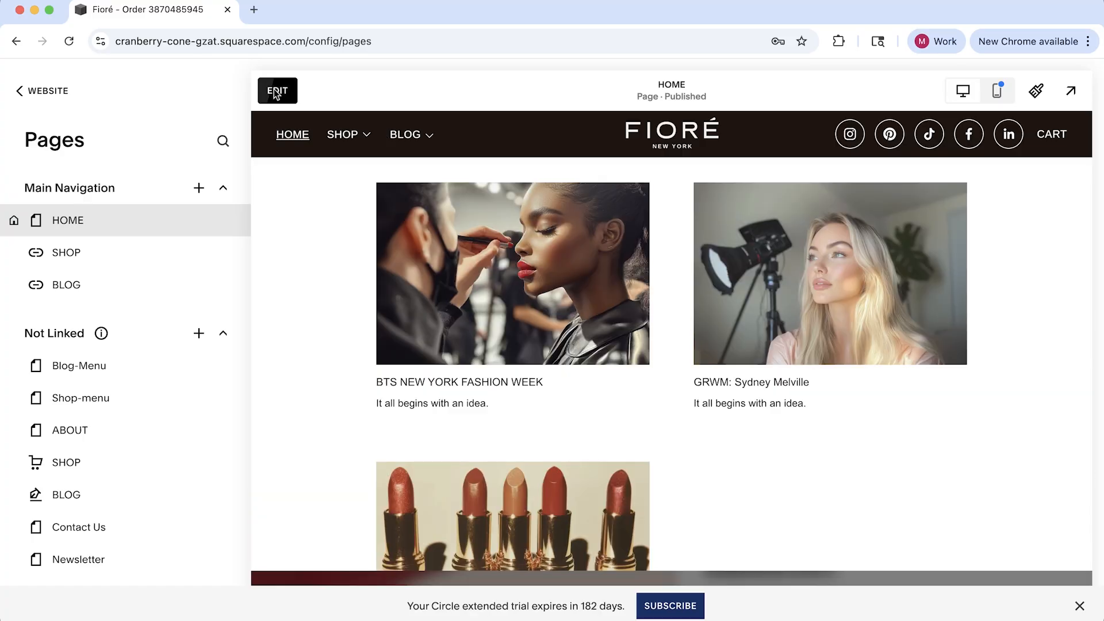
{"action": "left_click", "coordinate": [277, 91]}
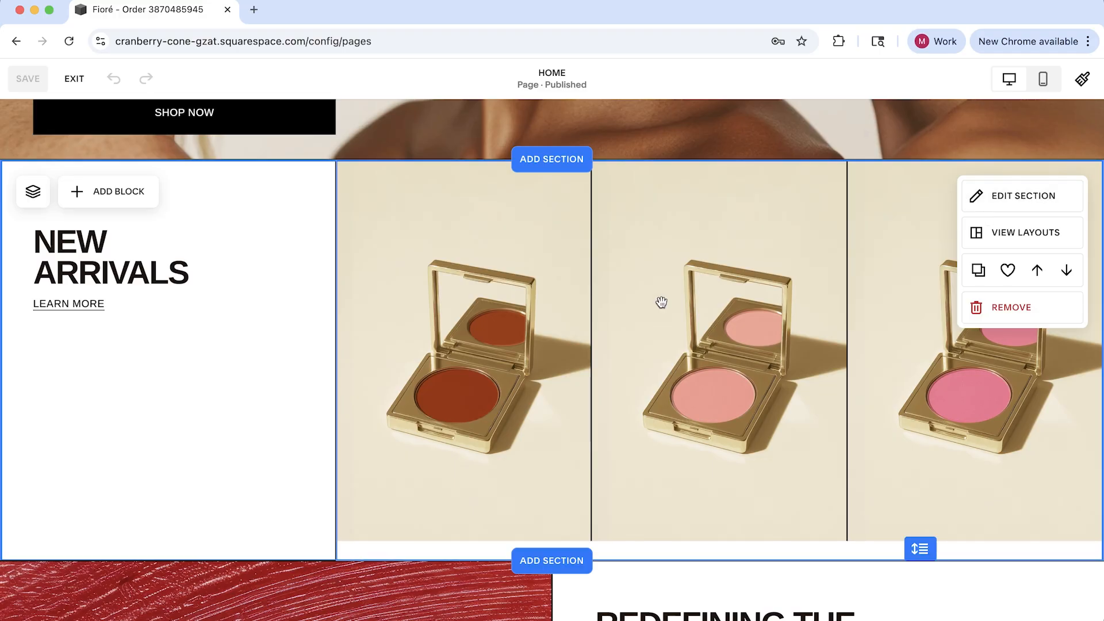
{"action": "left_click", "coordinate": [1052, 207]}
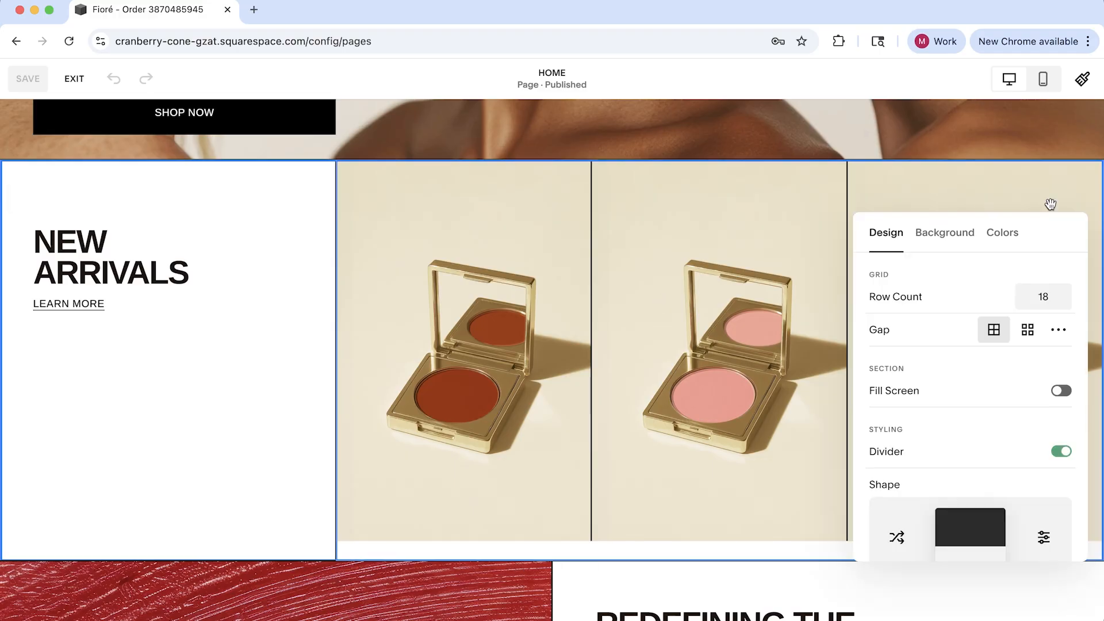
{"action": "left_click", "coordinate": [293, 367]}
View the New Arrivals product summary block's content settings and its primary metadata choices.
{"action": "left_click", "coordinate": [533, 421]}
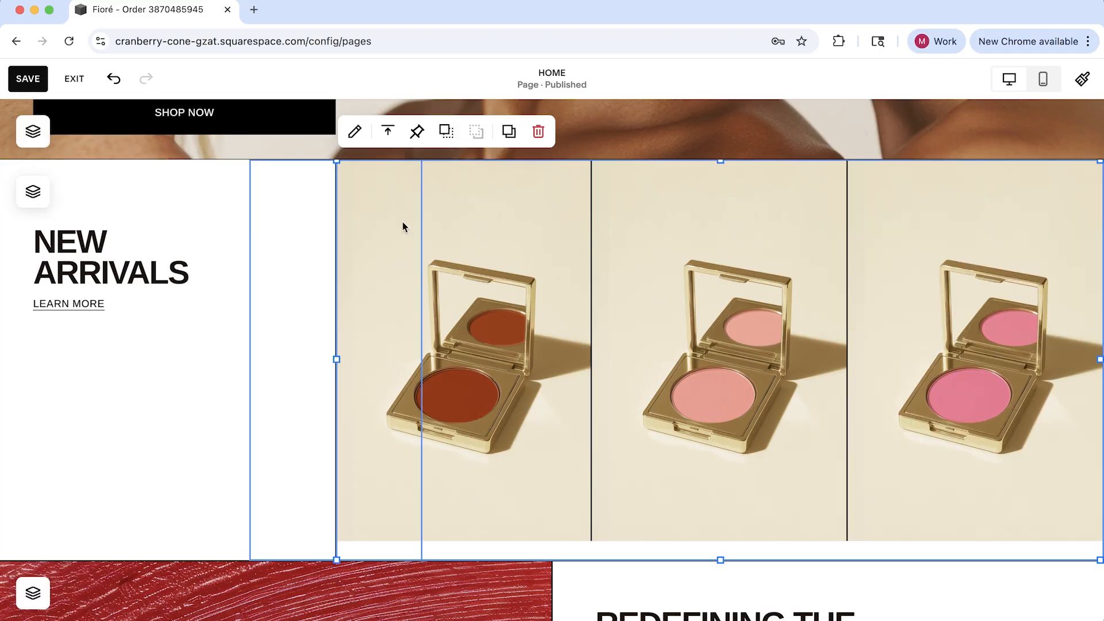
{"action": "left_click", "coordinate": [356, 132]}
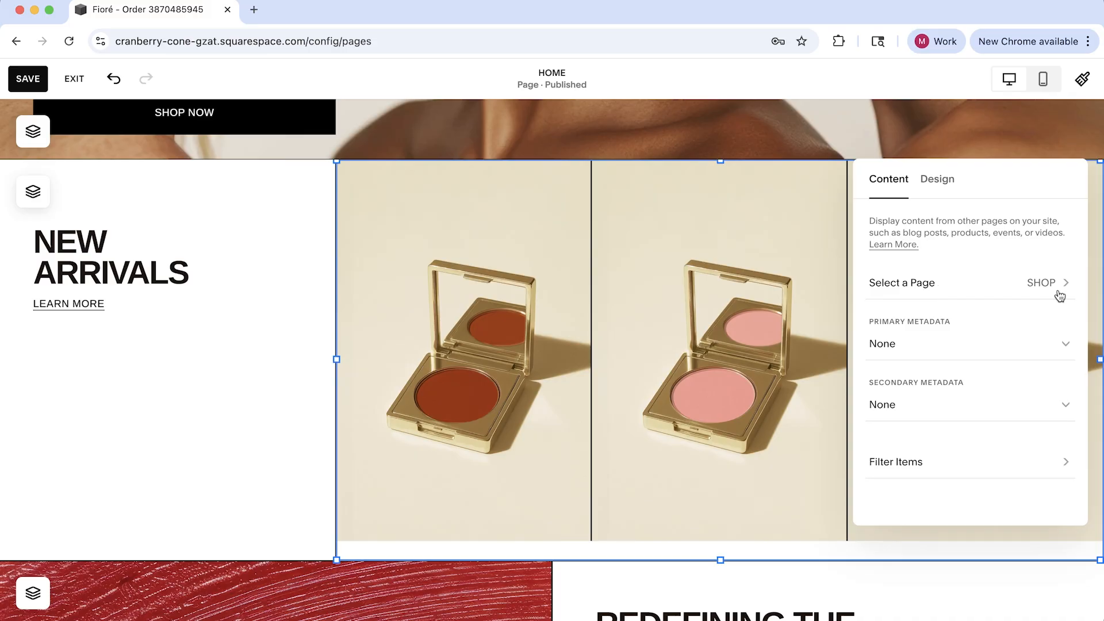
{"action": "left_click", "coordinate": [911, 356]}
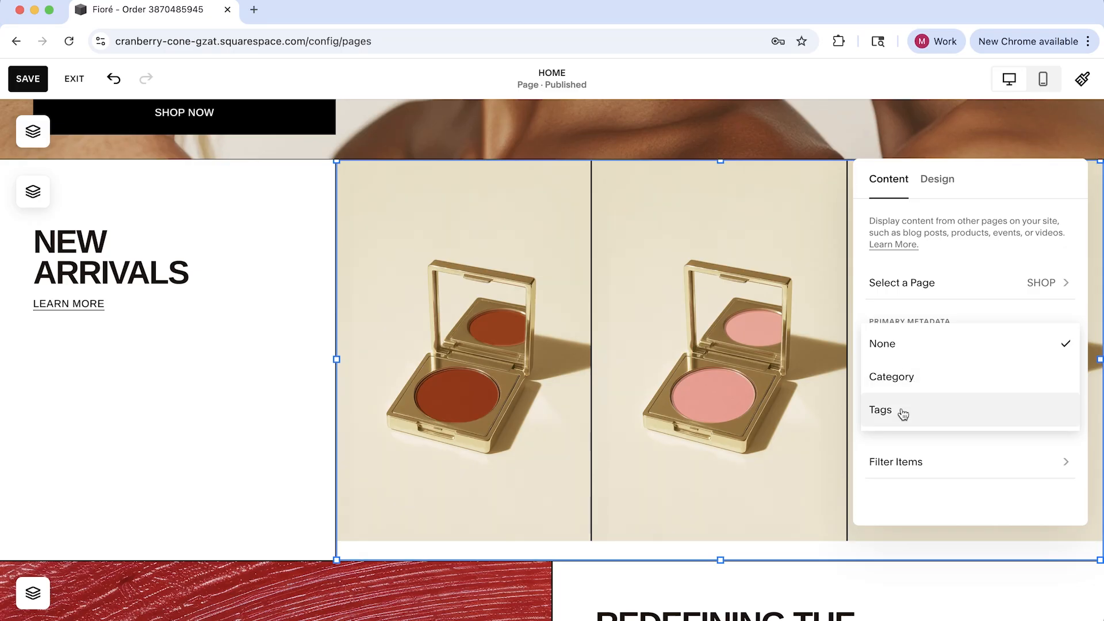
{"action": "left_click", "coordinate": [210, 443]}
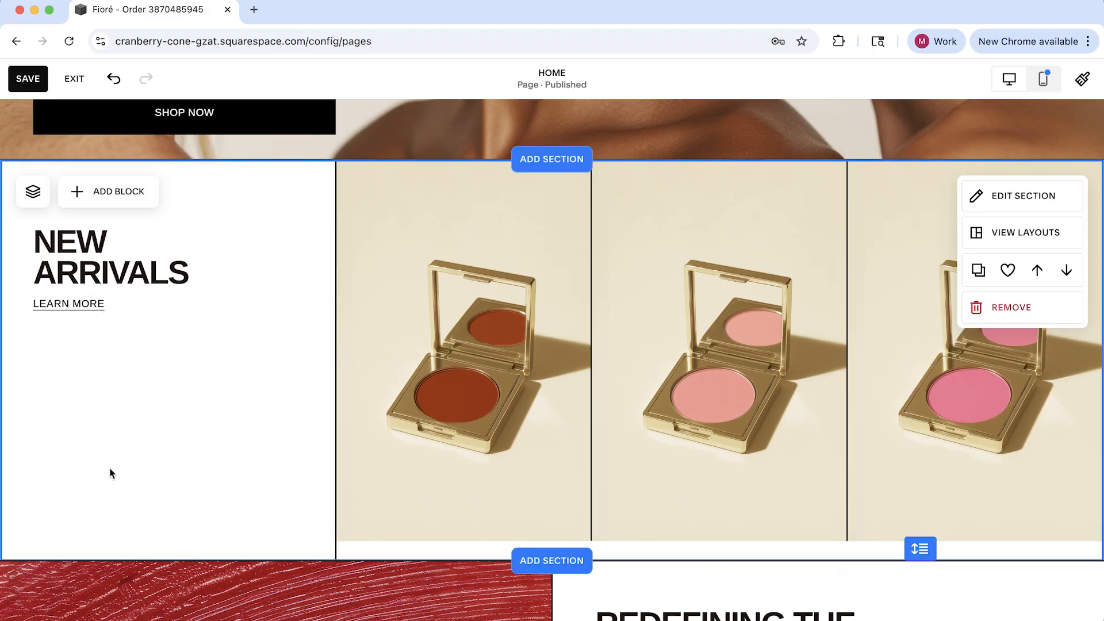
Exit the home page editor and return to the site's page list.
{"action": "scroll", "coordinate": [113, 485], "scroll_direction": "down", "scroll_amount": 1}
{"action": "scroll", "coordinate": [112, 485], "scroll_direction": "down", "scroll_amount": 5}
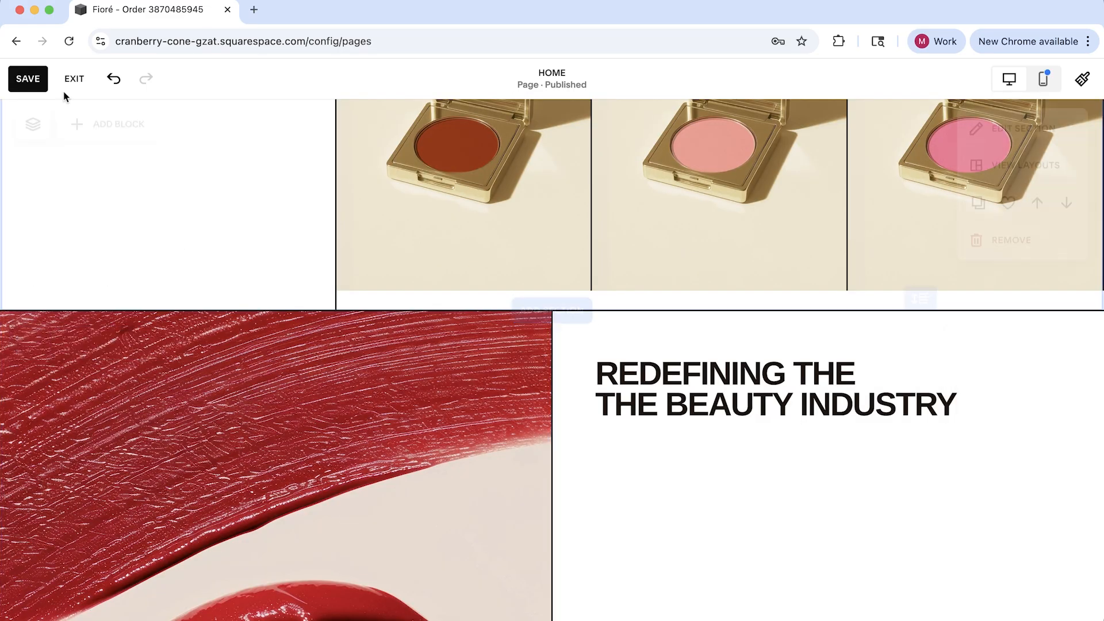
{"action": "left_click", "coordinate": [74, 80]}
{"action": "left_click", "coordinate": [273, 191]}
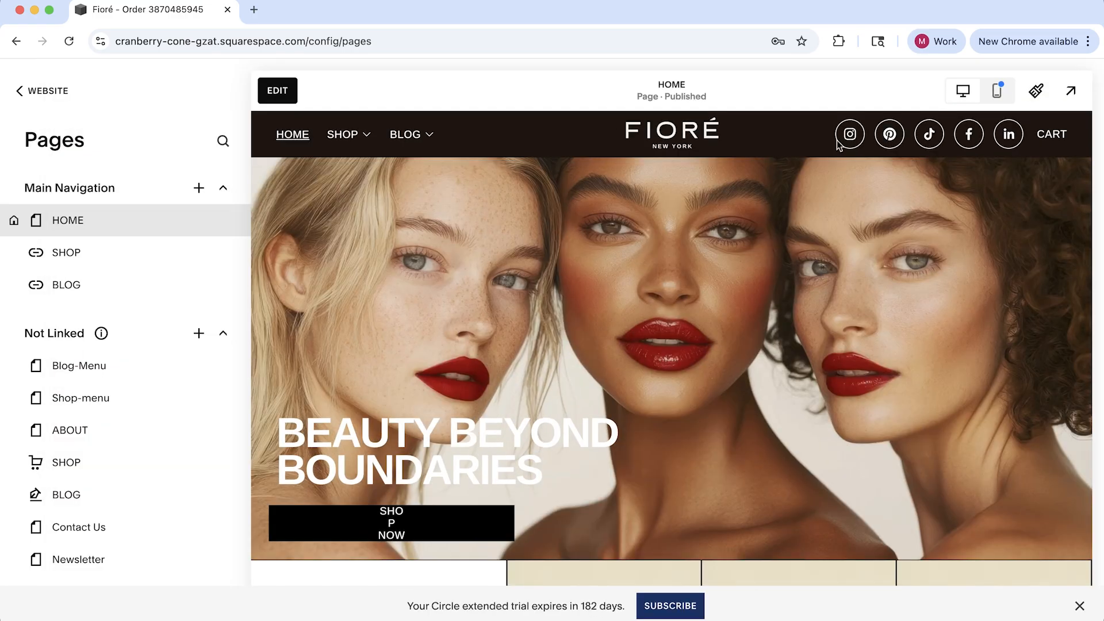
Open the site footer for editing from the home page and view the links of its social icons block.
{"action": "scroll", "coordinate": [277, 154], "scroll_direction": "down", "scroll_amount": 10}
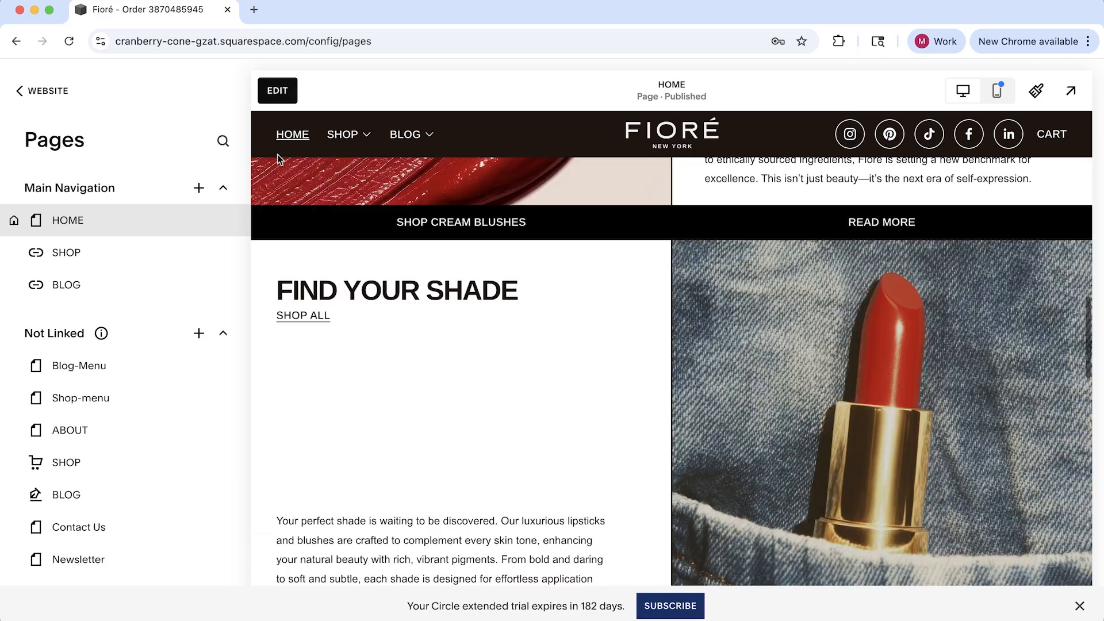
{"action": "left_click", "coordinate": [278, 91]}
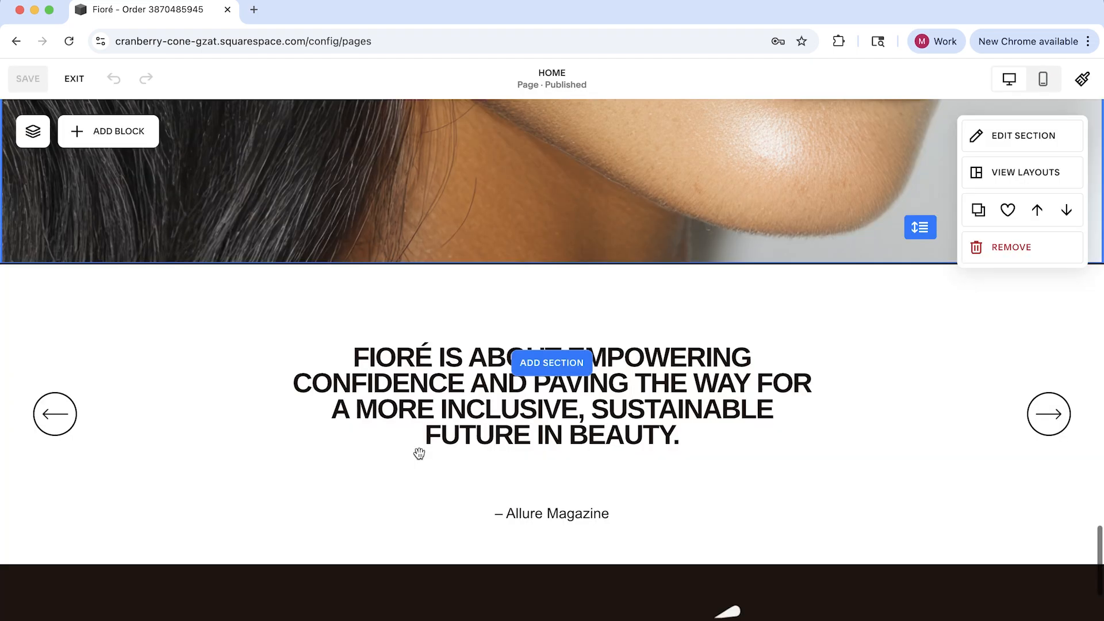
{"action": "scroll", "coordinate": [419, 455], "scroll_direction": "down", "scroll_amount": 4}
{"action": "left_click", "coordinate": [512, 484]}
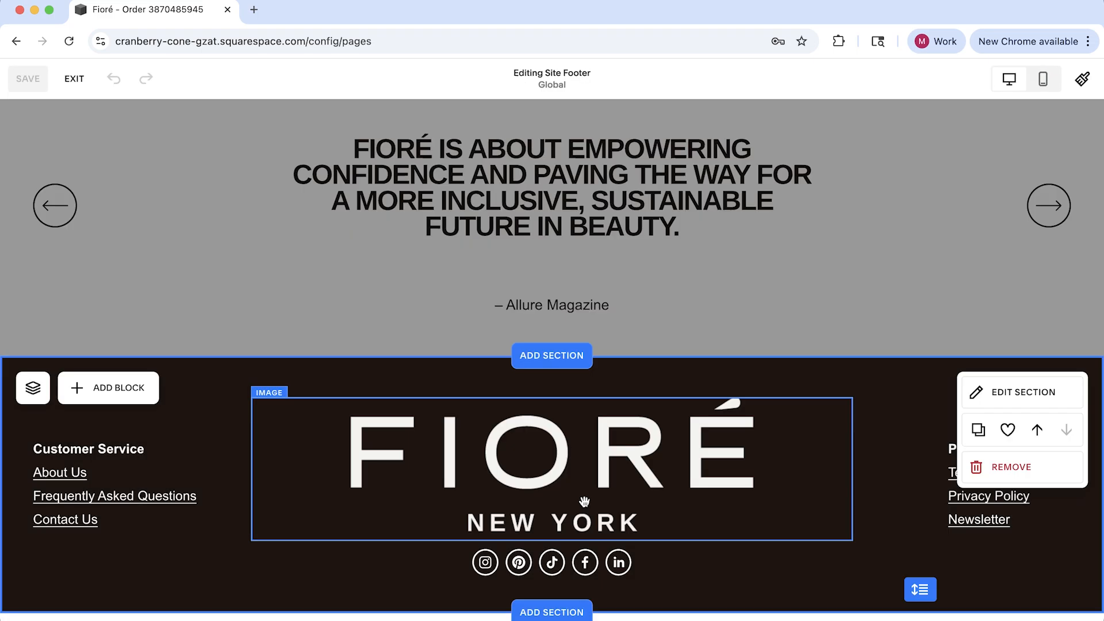
{"action": "left_click", "coordinate": [490, 589]}
{"action": "left_click", "coordinate": [488, 521]}
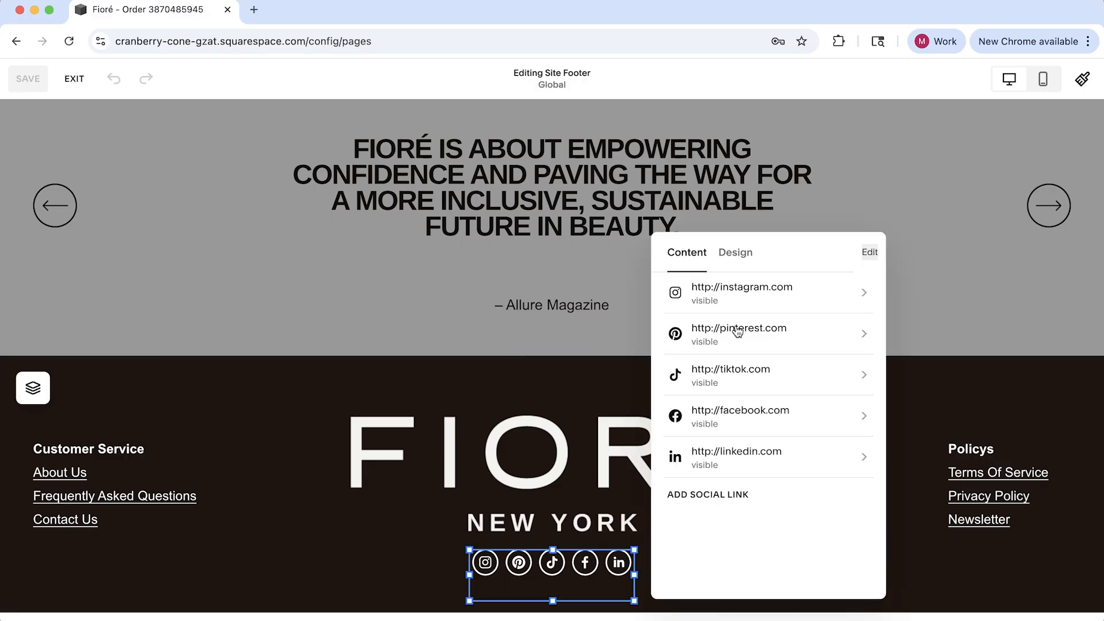
Close the social icons block's settings and exit the site footer editor to the page list.
{"action": "left_click", "coordinate": [270, 554]}
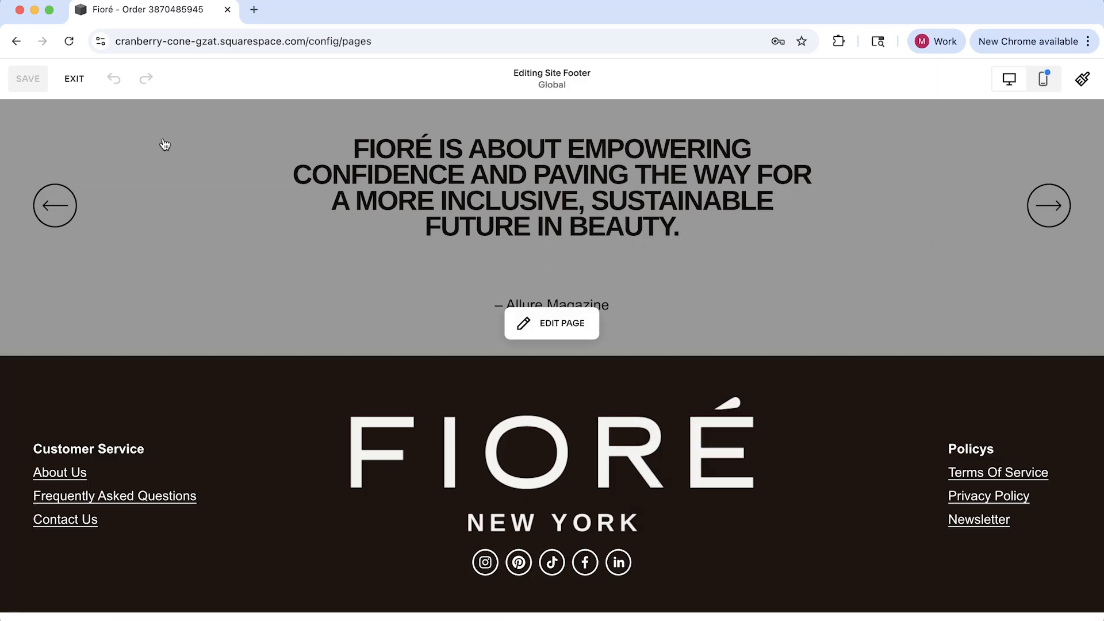
{"action": "mouse_move", "coordinate": [660, 360]}
{"action": "mouse_move", "coordinate": [931, 433]}
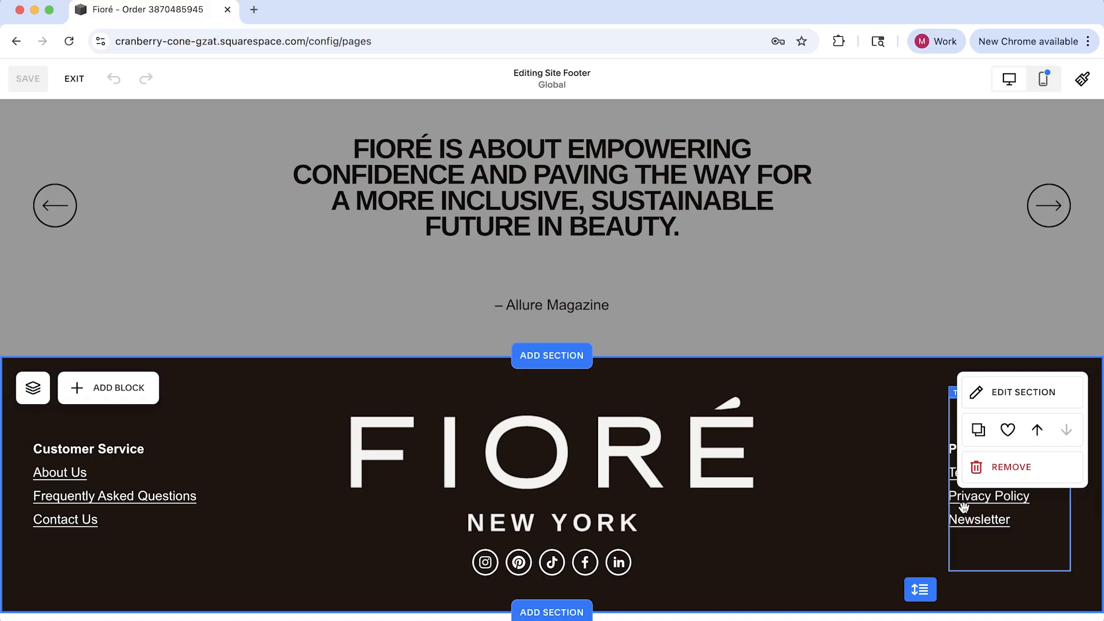
{"action": "left_click", "coordinate": [74, 79]}
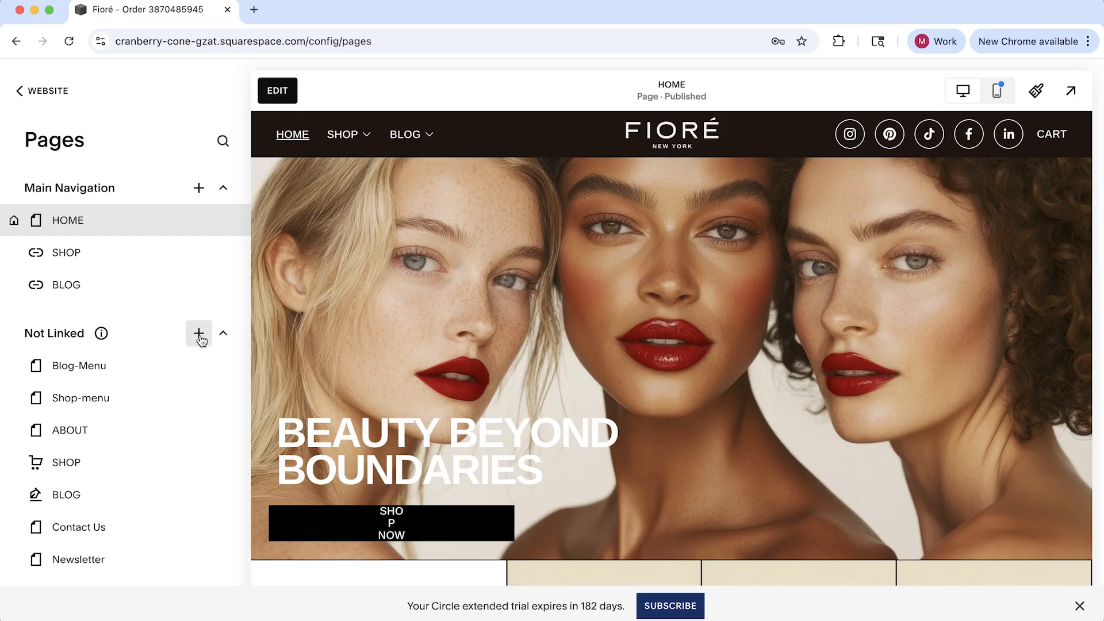
Add a blank page named Privacy to the Not Linked pages.
{"action": "left_click", "coordinate": [198, 336]}
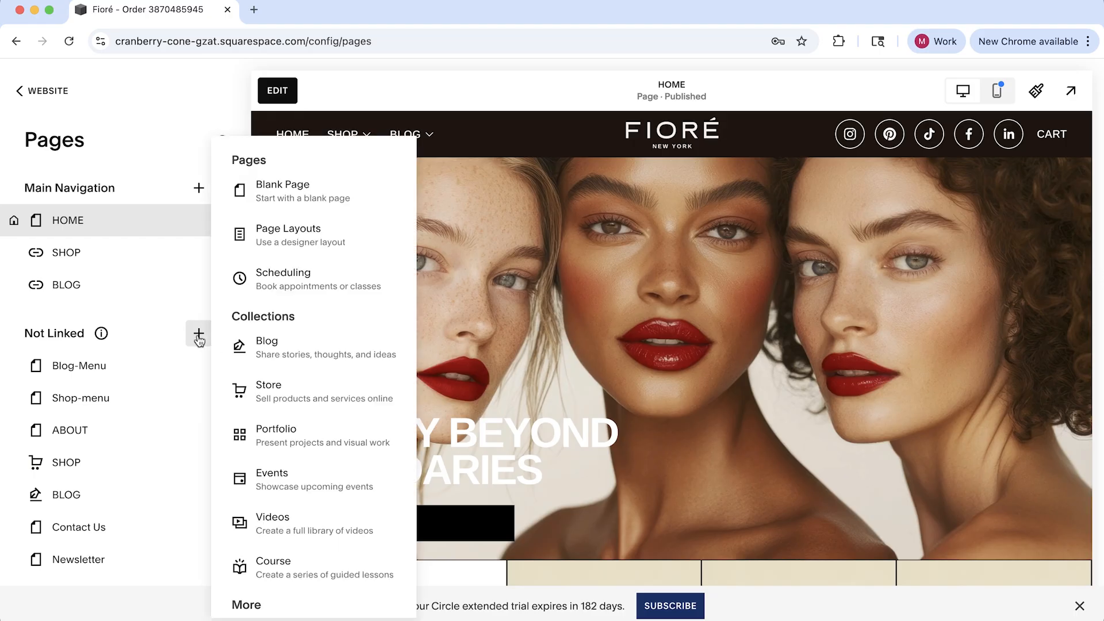
{"action": "left_click", "coordinate": [318, 196]}
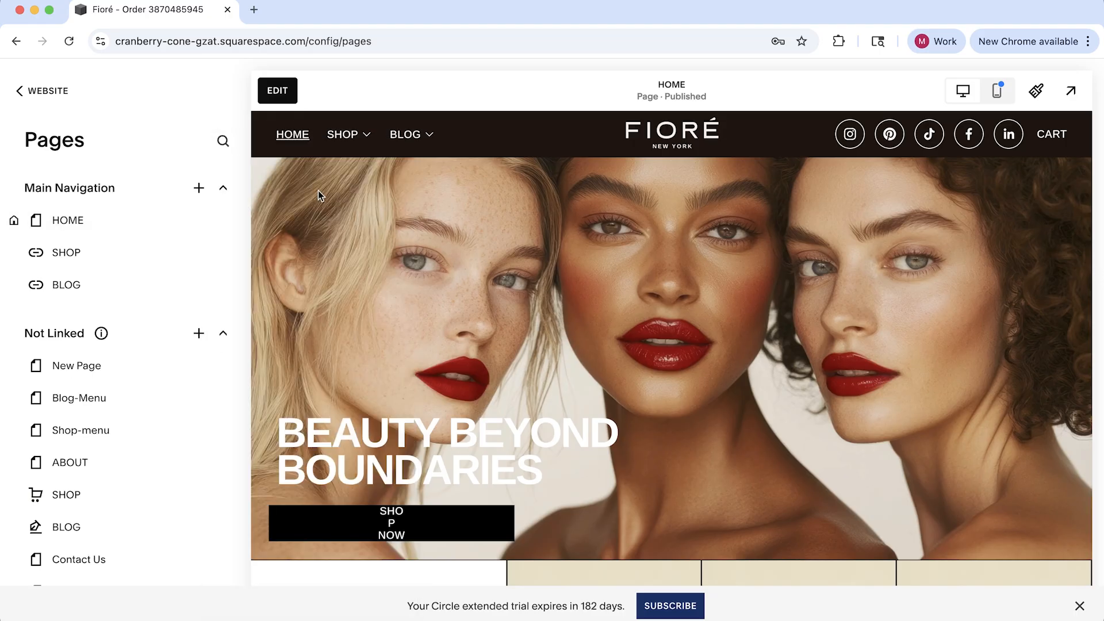
{"action": "type", "text": "Privacy"}
{"action": "key", "text": "Return"}
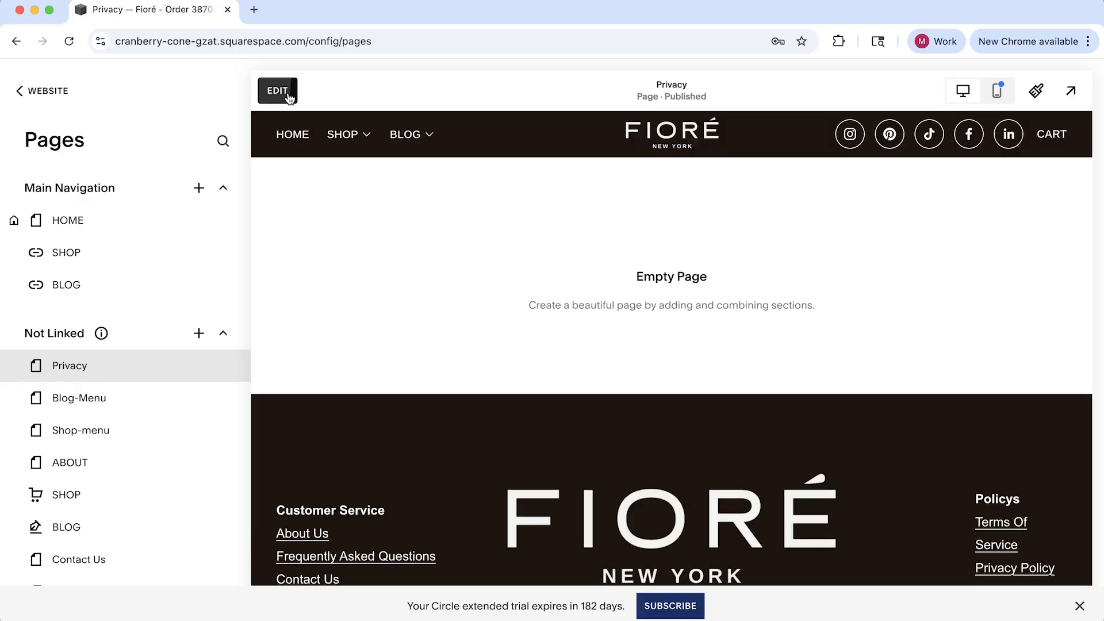
Open the Privacy page for editing and browse the premade section categories and layouts without adding one.
{"action": "left_click", "coordinate": [288, 93]}
{"action": "left_click", "coordinate": [571, 299]}
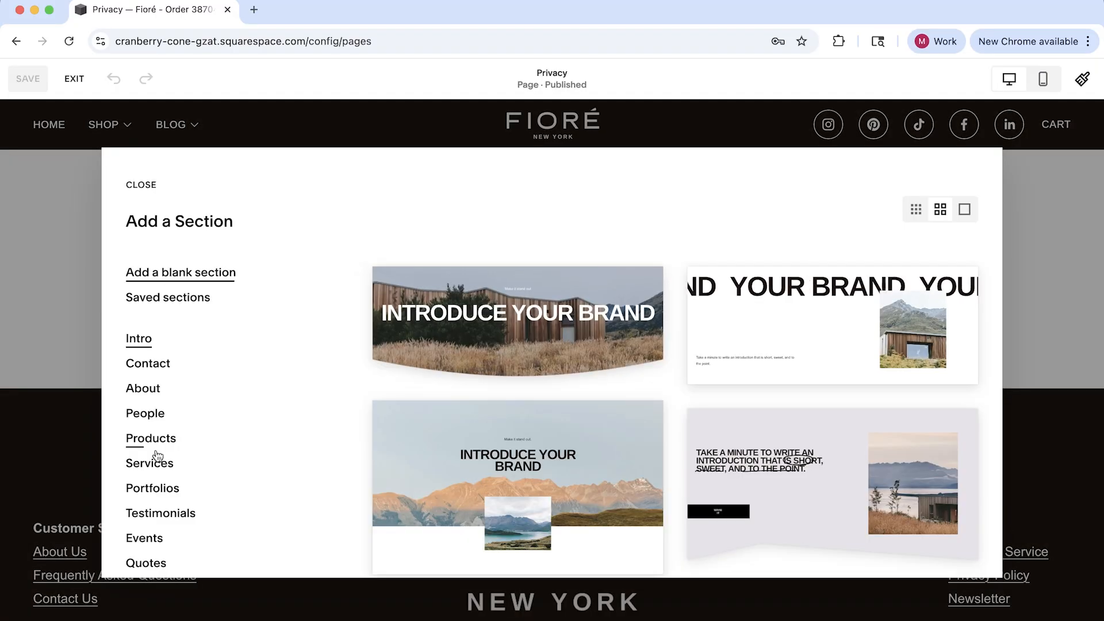
{"action": "scroll", "coordinate": [159, 451], "scroll_direction": "down", "scroll_amount": 2}
{"action": "scroll", "coordinate": [157, 443], "scroll_direction": "down", "scroll_amount": 1}
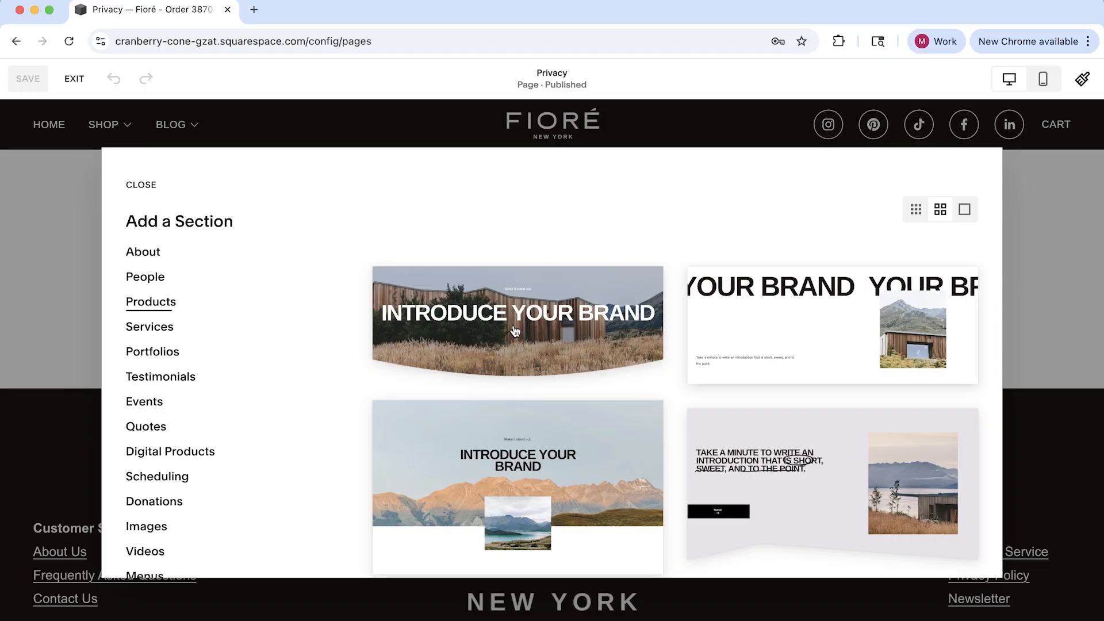
{"action": "scroll", "coordinate": [511, 321], "scroll_direction": "down", "scroll_amount": 5}
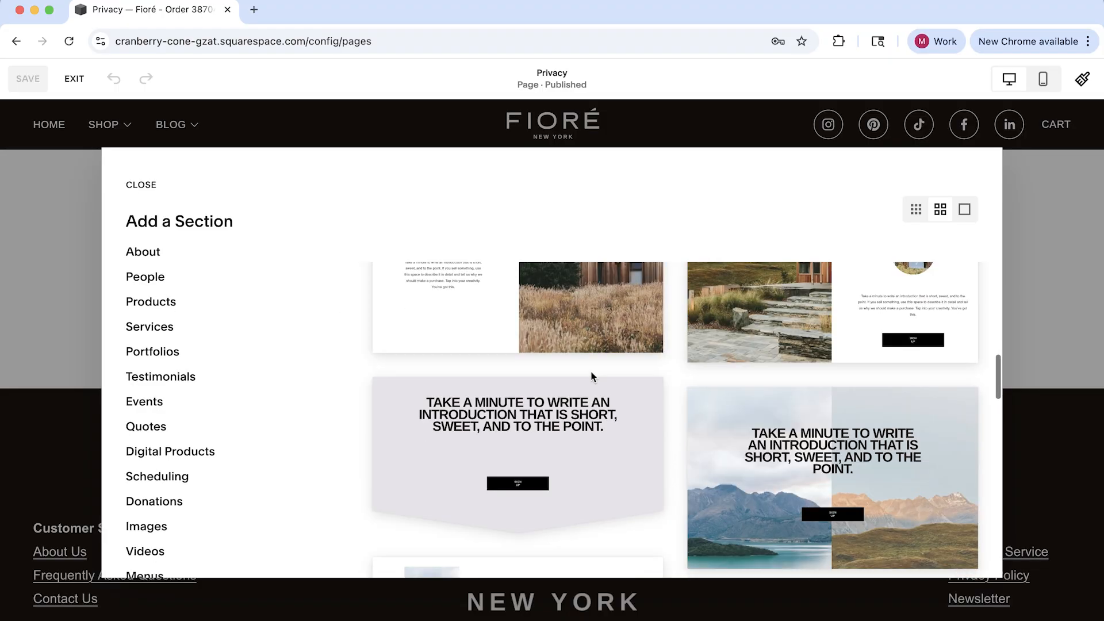
{"action": "scroll", "coordinate": [653, 322], "scroll_direction": "up", "scroll_amount": 5}
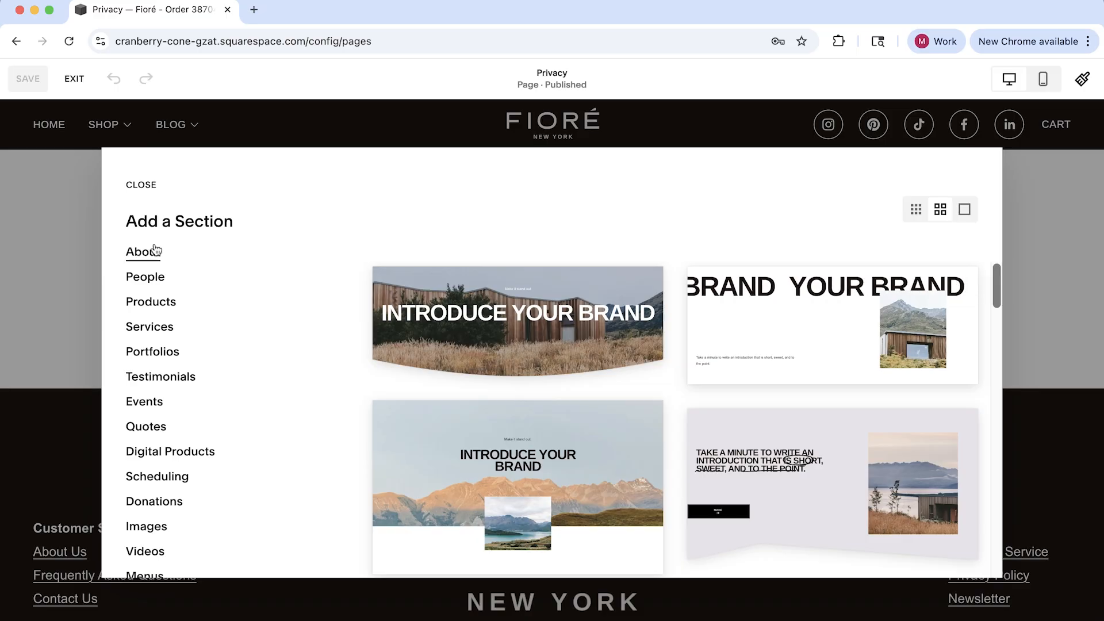
{"action": "left_click", "coordinate": [145, 187]}
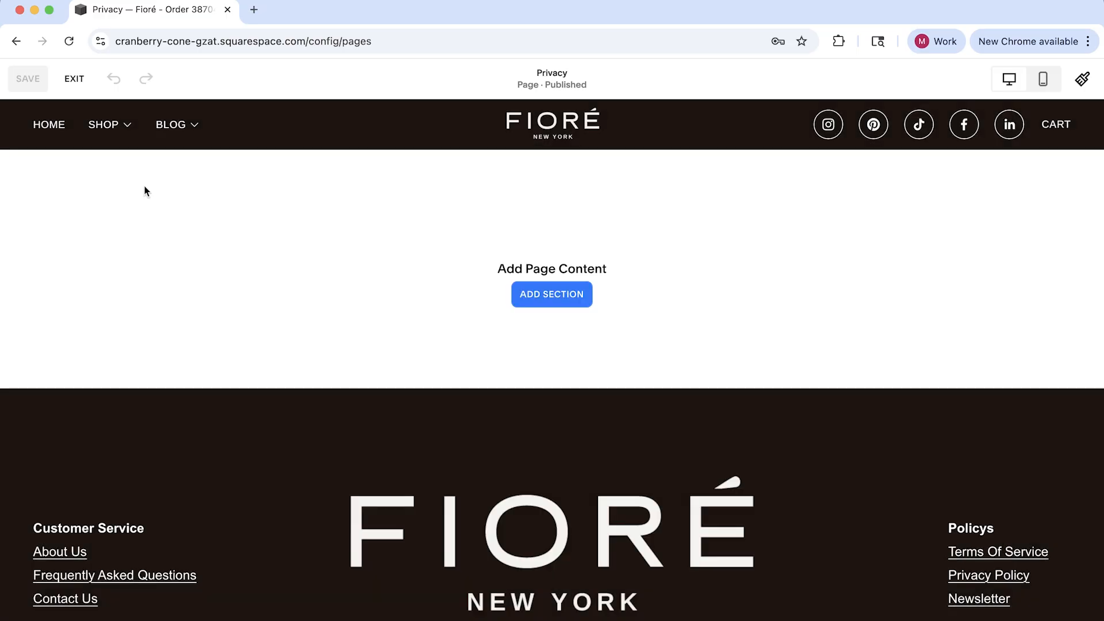
Add a blank section to the Privacy page and insert a text block in it.
{"action": "left_click", "coordinate": [550, 299]}
{"action": "key", "text": "Escape"}
{"action": "left_click", "coordinate": [555, 297]}
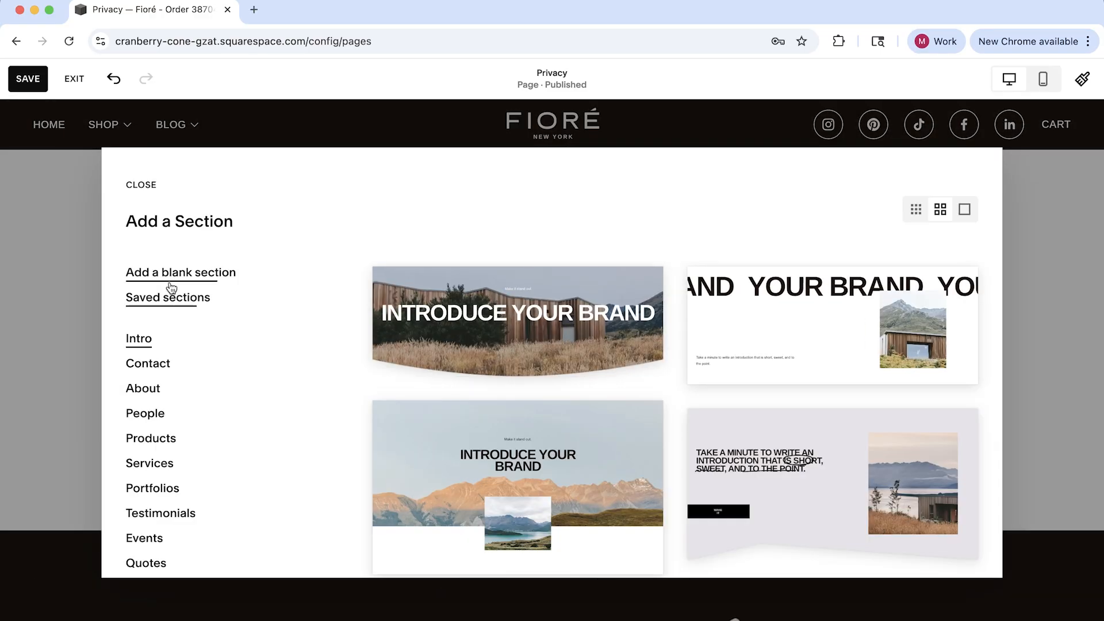
{"action": "left_click", "coordinate": [138, 272]}
{"action": "left_click", "coordinate": [103, 176]}
{"action": "left_click", "coordinate": [63, 276]}
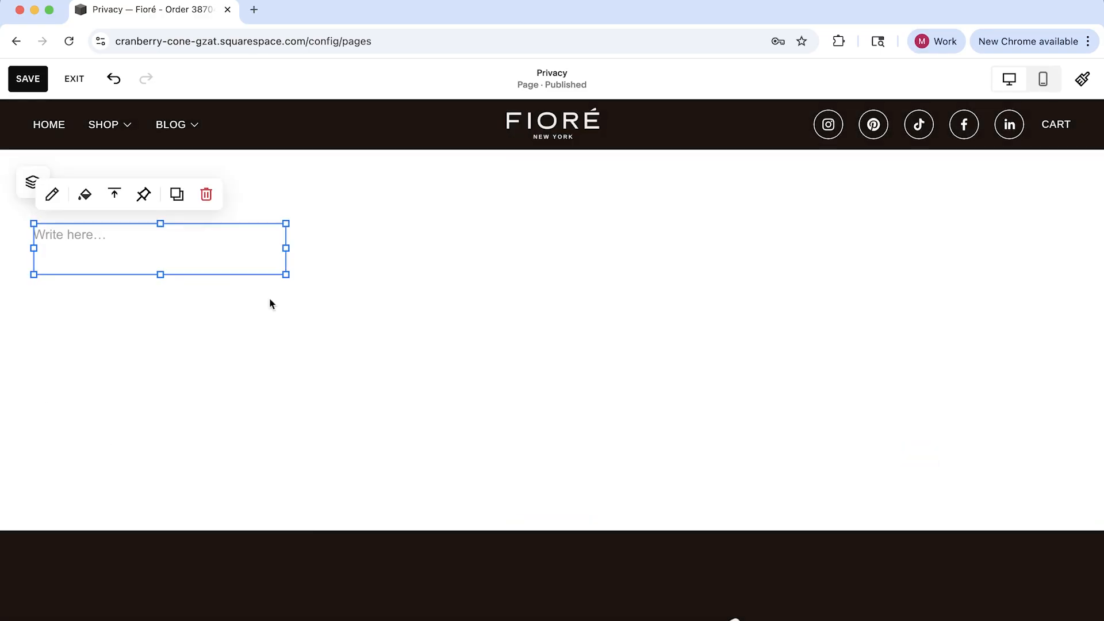
Enlarge the empty text block and center it in the section, save the Privacy page and exit editing.
{"action": "left_click_drag", "start_coordinate": [290, 255], "coordinate": [764, 249]}
{"action": "left_click_drag", "start_coordinate": [552, 250], "coordinate": [667, 253]}
{"action": "left_click_drag", "start_coordinate": [553, 279], "coordinate": [569, 452]}
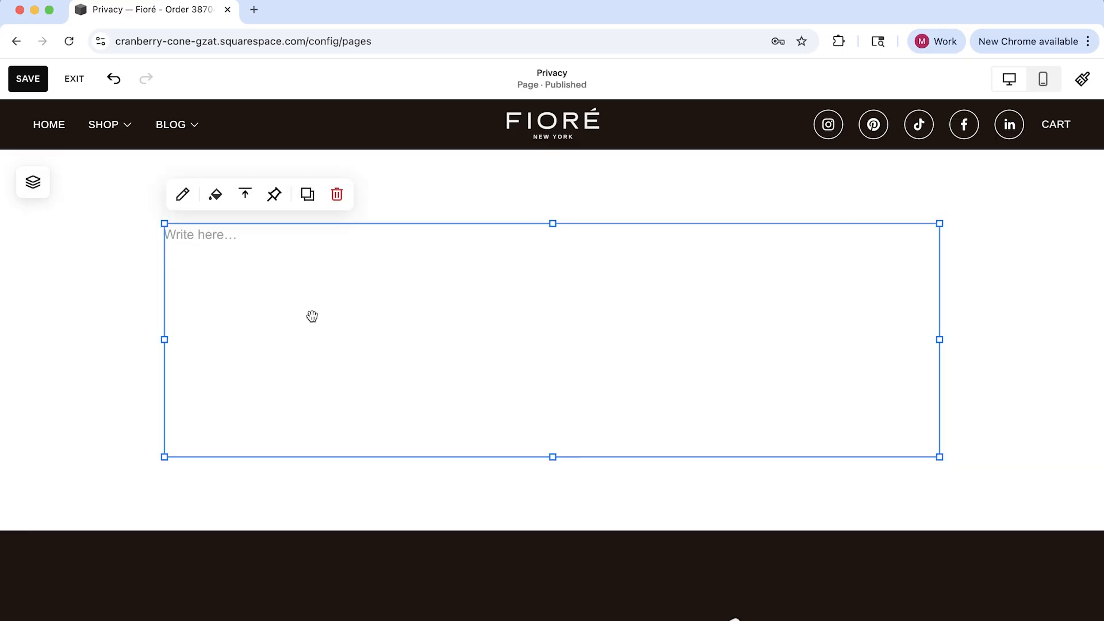
{"action": "left_click", "coordinate": [128, 328]}
{"action": "left_click", "coordinate": [29, 79]}
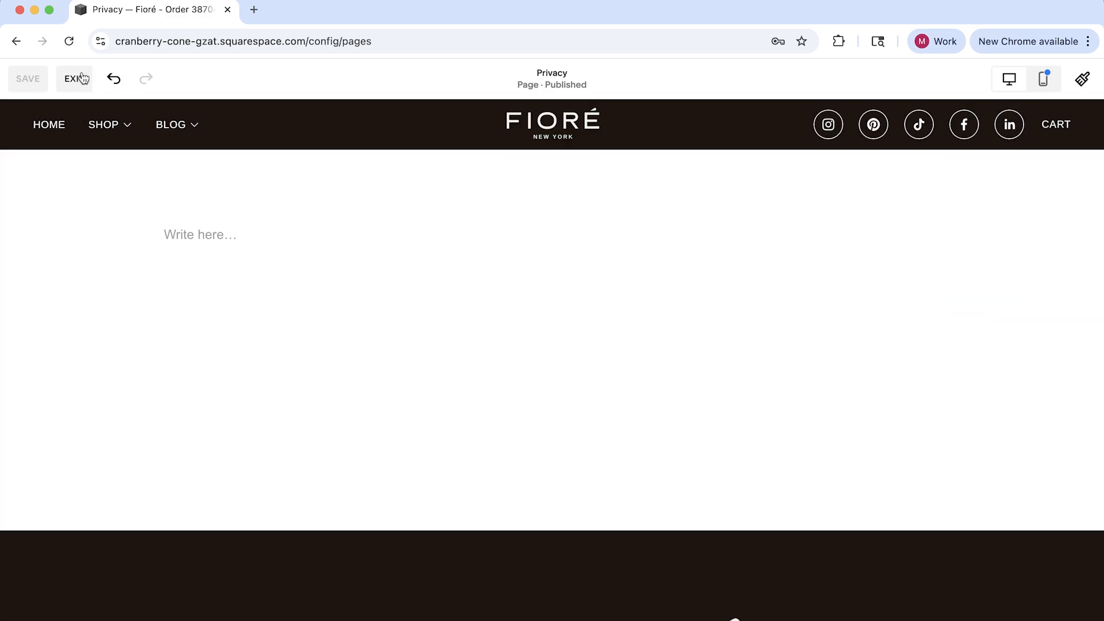
{"action": "left_click", "coordinate": [74, 78]}
Open the site footer for editing from the Privacy page and enter the Policys text block.
{"action": "left_click", "coordinate": [275, 84]}
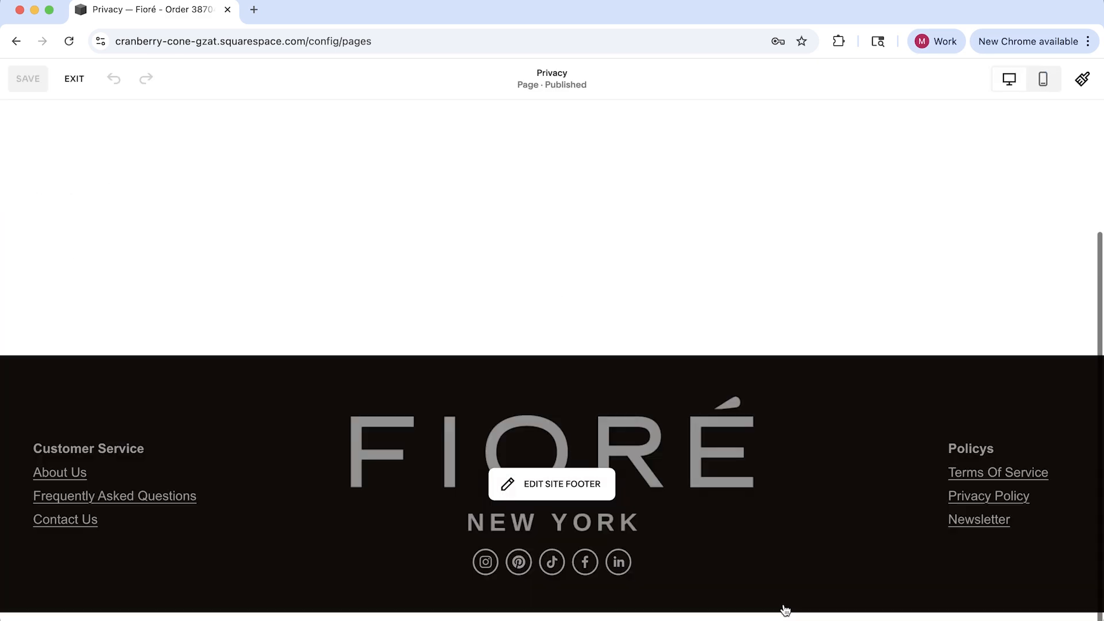
{"action": "left_click", "coordinate": [571, 483]}
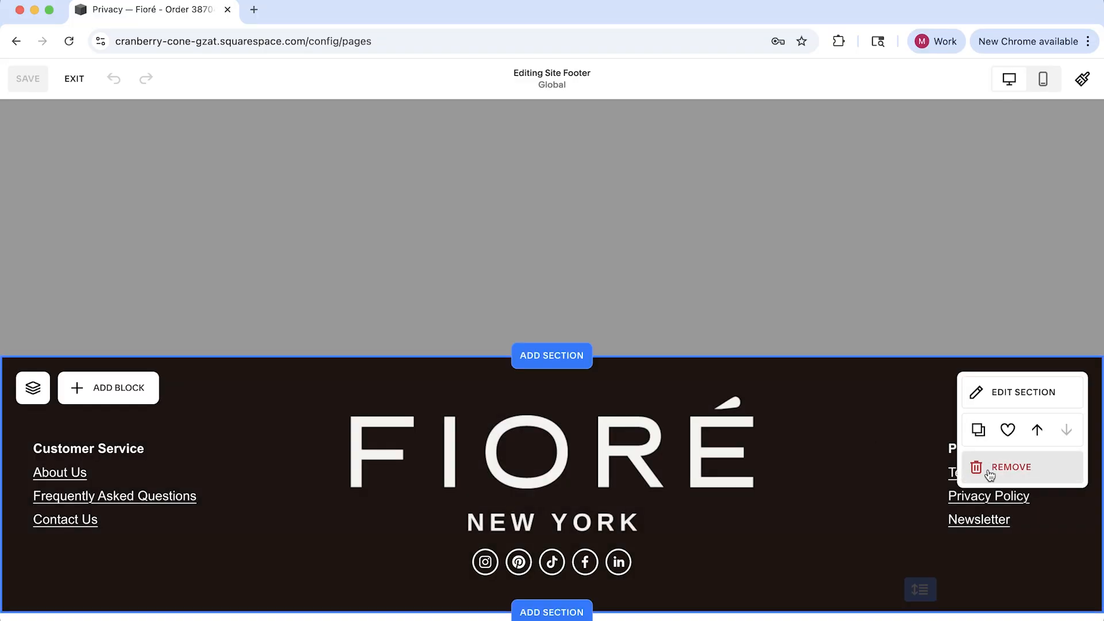
{"action": "left_click", "coordinate": [952, 456]}
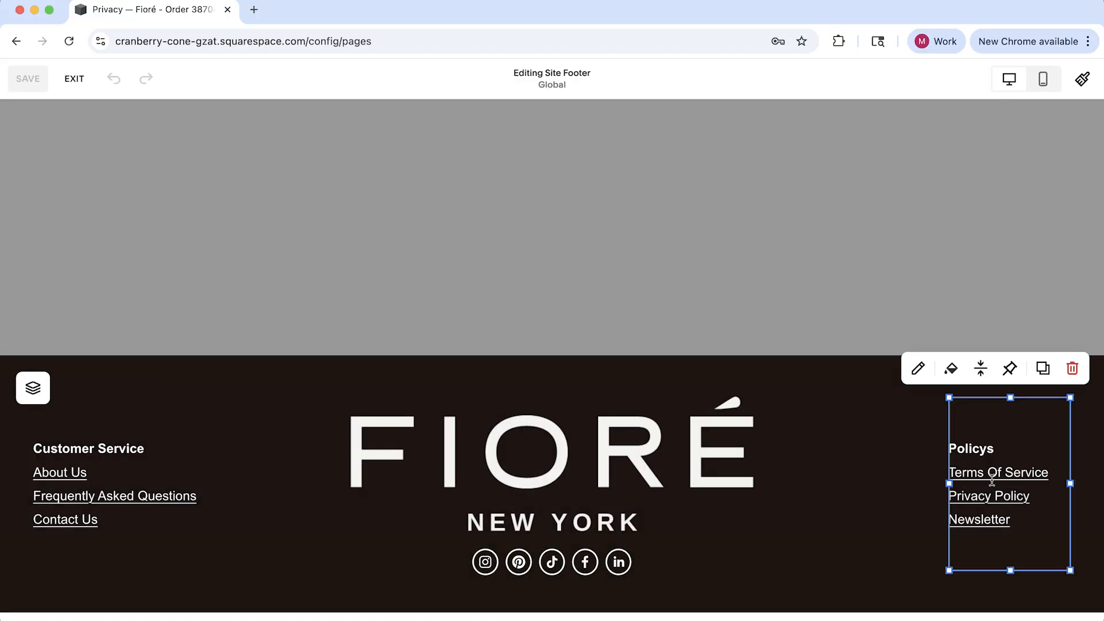
{"action": "left_click", "coordinate": [1025, 506]}
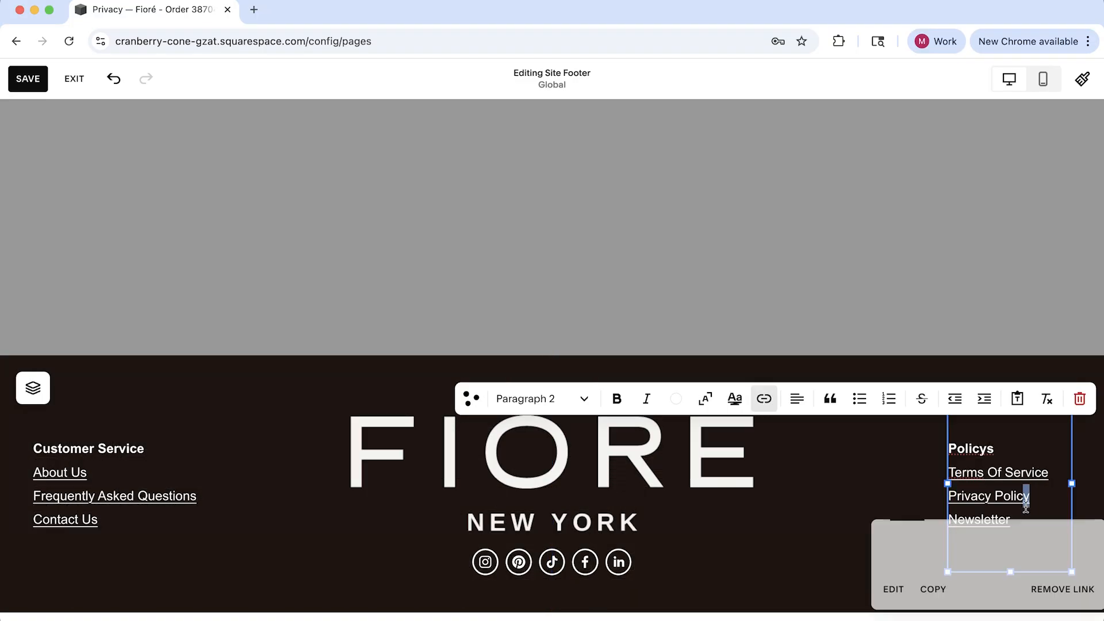
Set the footer's Privacy Policy link URL to /privacy, save the footer and exit its editor.
{"action": "double_click", "coordinate": [1001, 505]}
{"action": "key", "text": "super+a"}
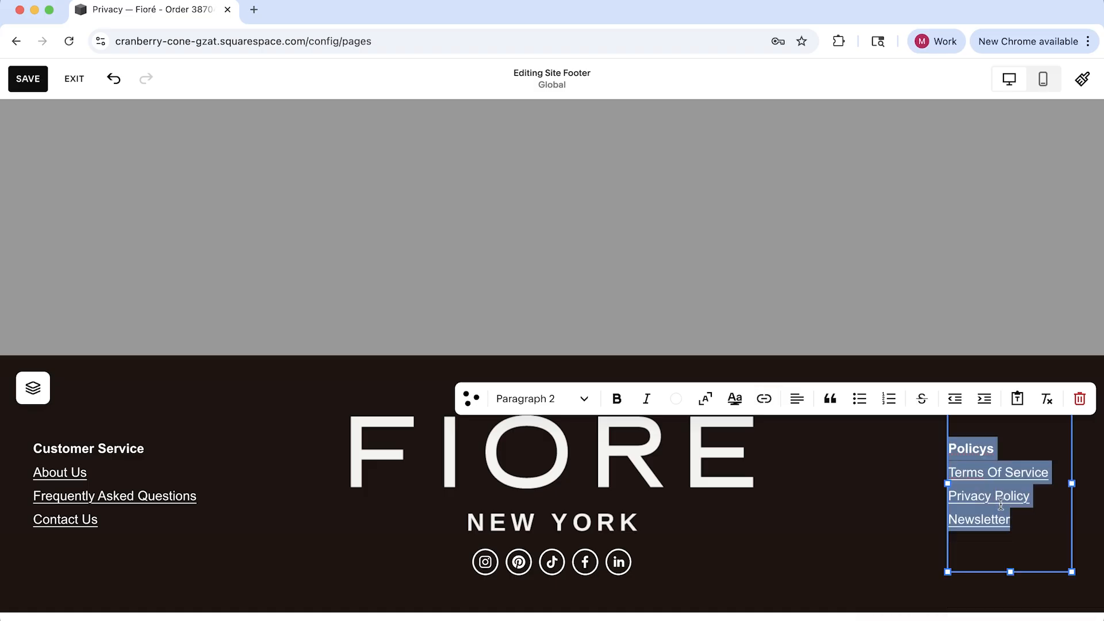
{"action": "left_click", "coordinate": [1044, 504]}
{"action": "left_click_drag", "start_coordinate": [1029, 497], "coordinate": [1024, 495]}
{"action": "double_click", "coordinate": [977, 507]}
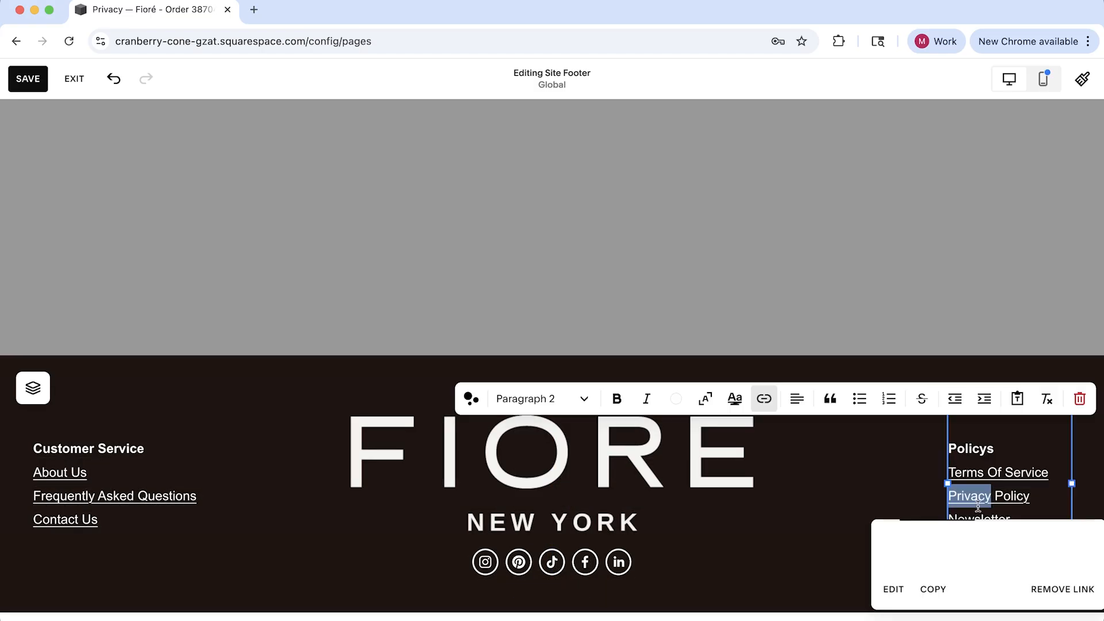
{"action": "left_click", "coordinate": [891, 589]}
{"action": "triple_click", "coordinate": [928, 586]}
{"action": "type", "text": "pr"}
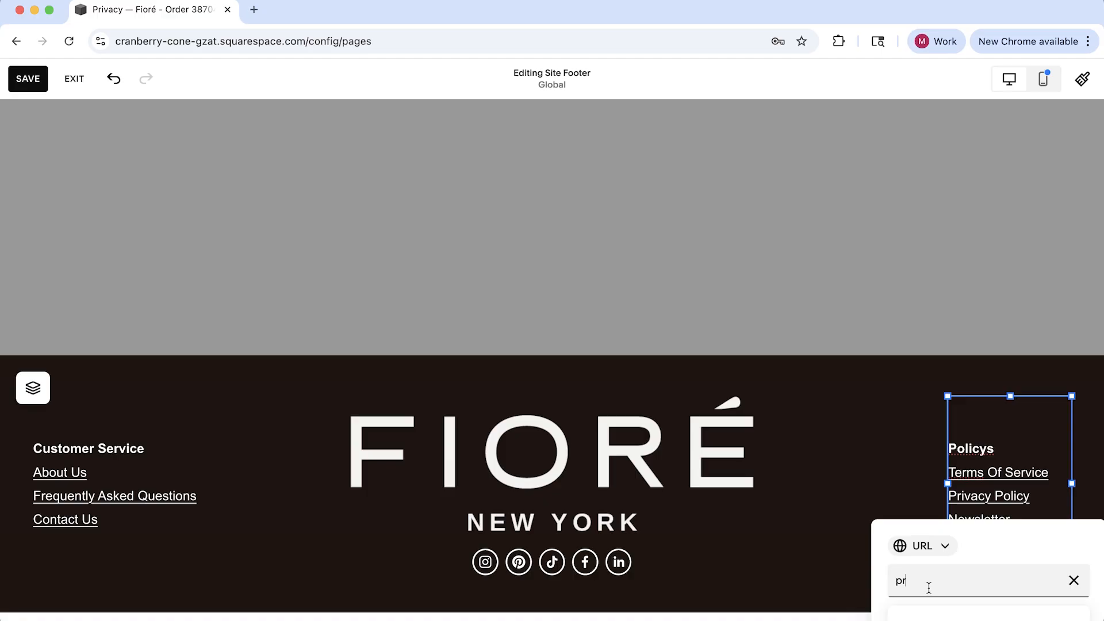
{"action": "type", "text": "ivacy"}
{"action": "left_click", "coordinate": [896, 581]}
{"action": "type", "text": "/"}
{"action": "left_click", "coordinate": [863, 526]}
{"action": "left_click", "coordinate": [62, 84]}
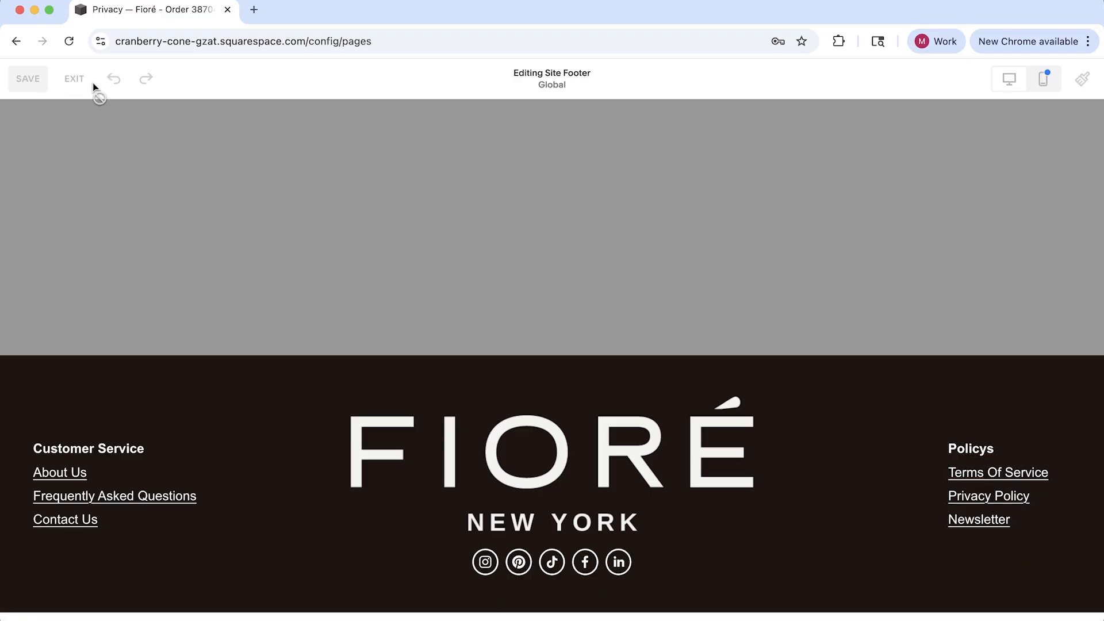
{"action": "left_click", "coordinate": [81, 87]}
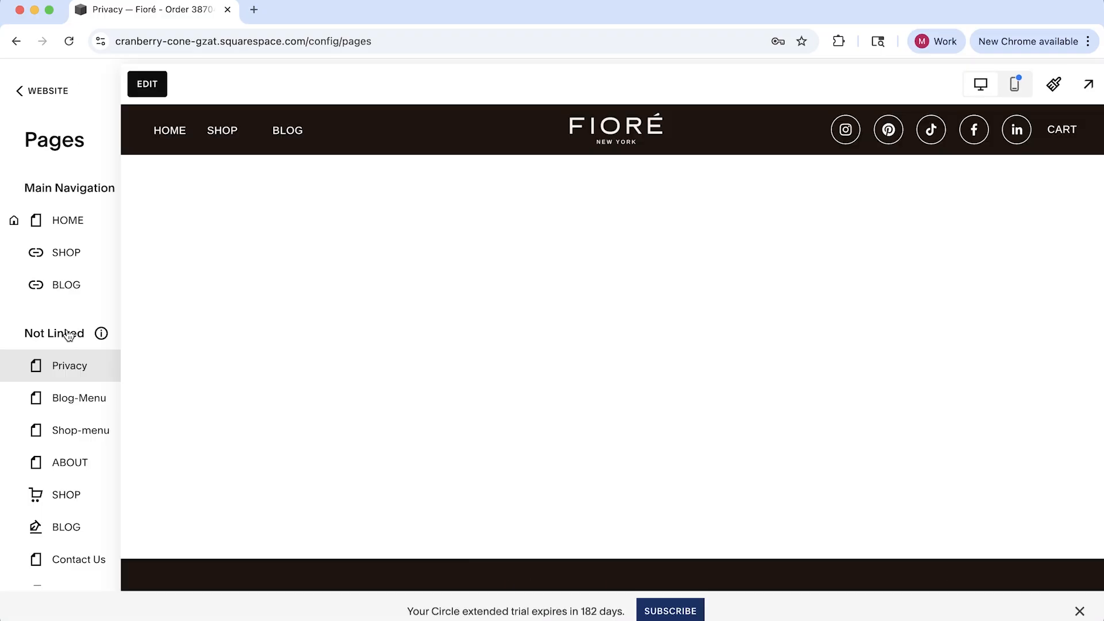
Check the URL slug in the Privacy page's general settings and close the settings.
{"action": "left_click", "coordinate": [228, 364]}
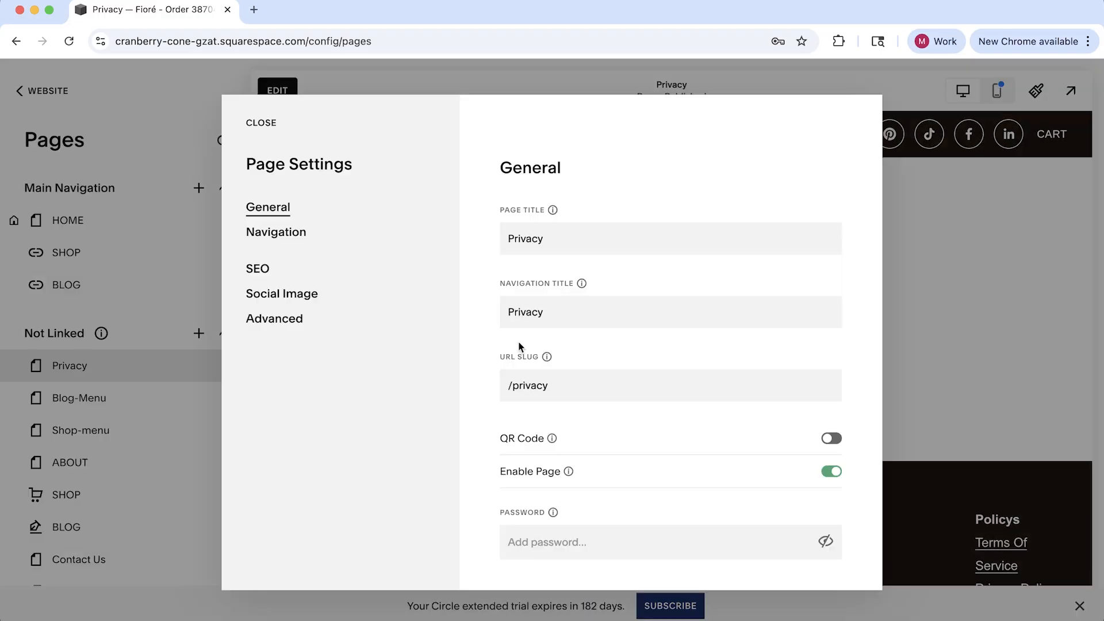
{"action": "left_click_drag", "start_coordinate": [569, 391], "coordinate": [484, 385]}
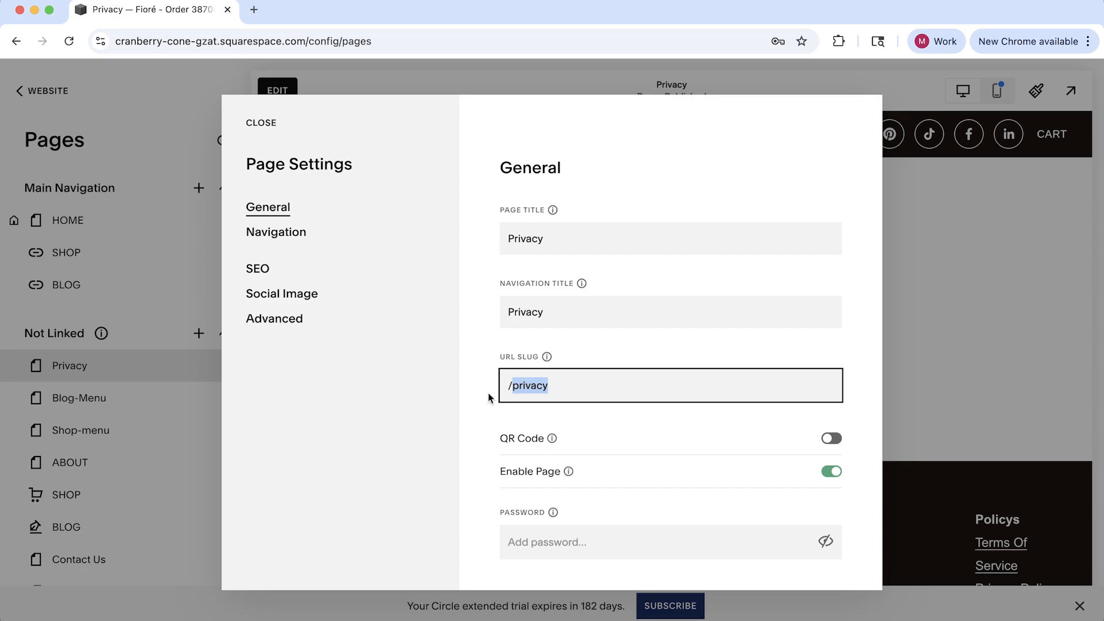
{"action": "left_click", "coordinate": [527, 388]}
{"action": "double_click", "coordinate": [527, 388]}
{"action": "left_click", "coordinate": [263, 124]}
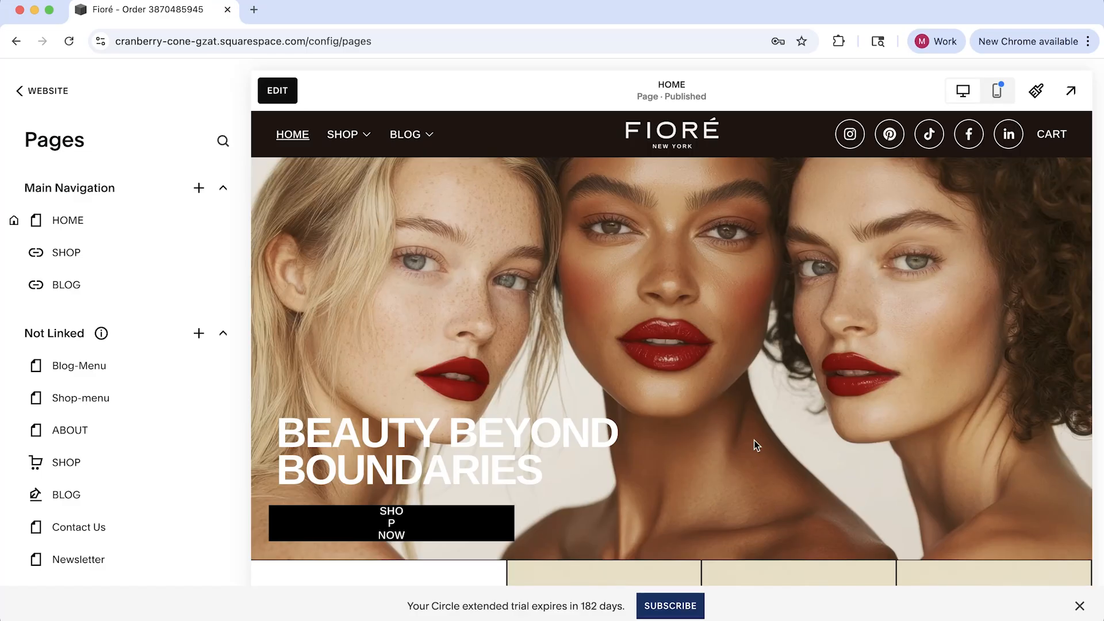
View the Blog and Shop dropdown menus in the home page's full-screen preview and return to the page list.
{"action": "left_click", "coordinate": [430, 136]}
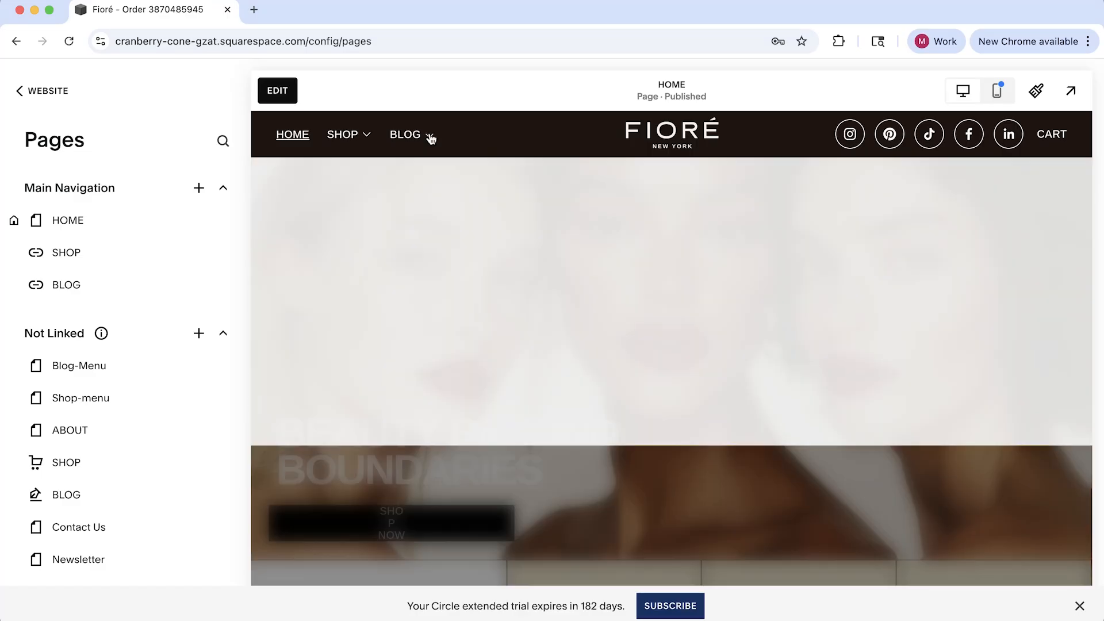
{"action": "left_click", "coordinate": [1073, 92]}
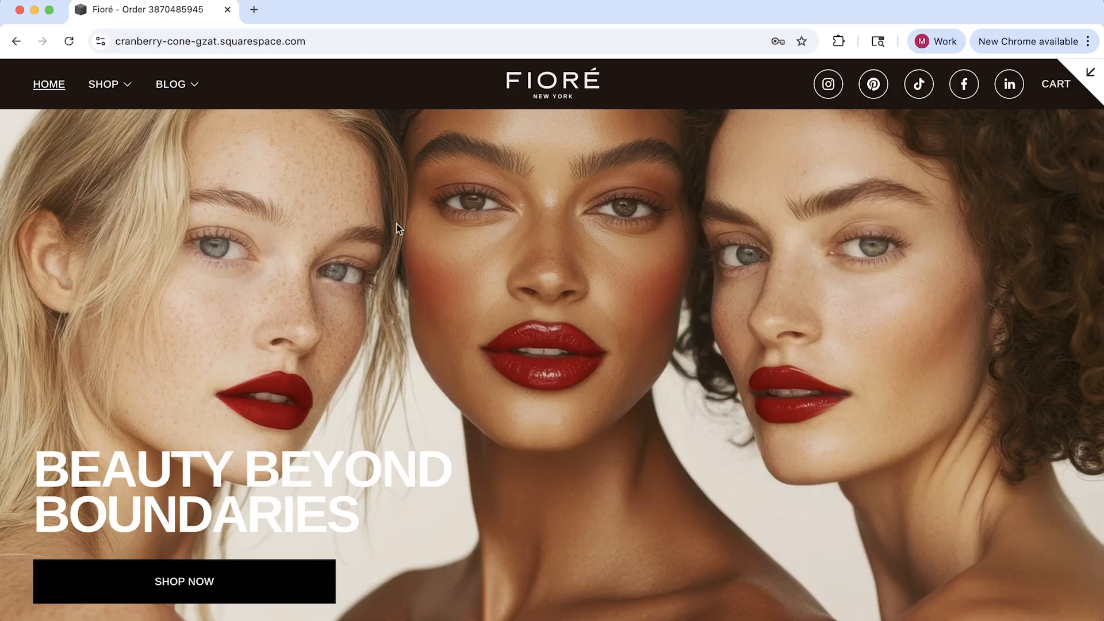
{"action": "mouse_move", "coordinate": [196, 88]}
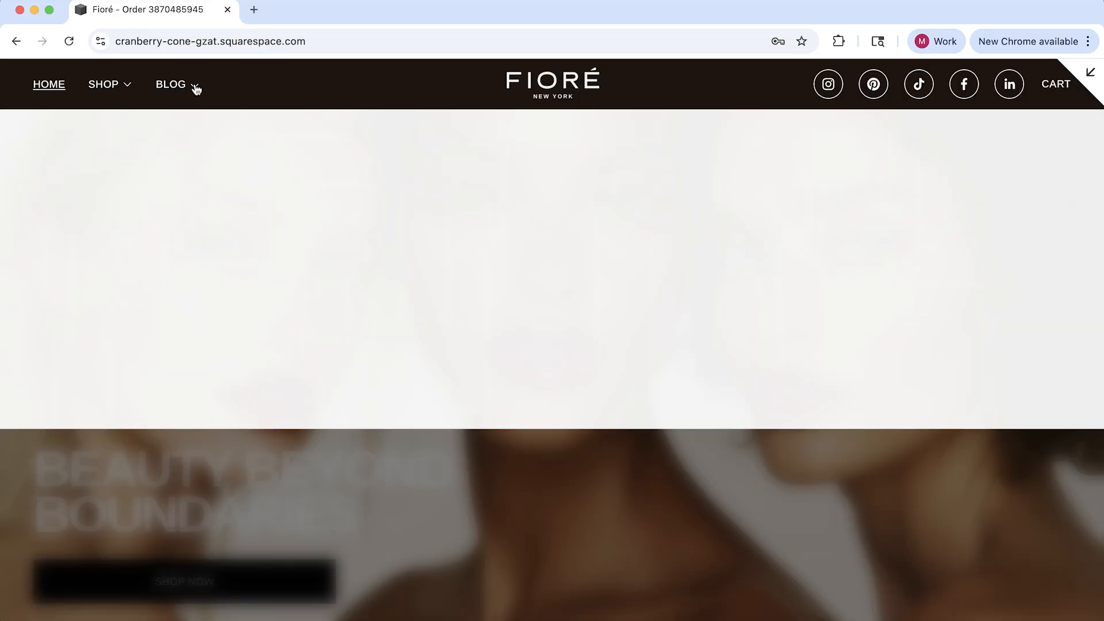
{"action": "mouse_move", "coordinate": [125, 88]}
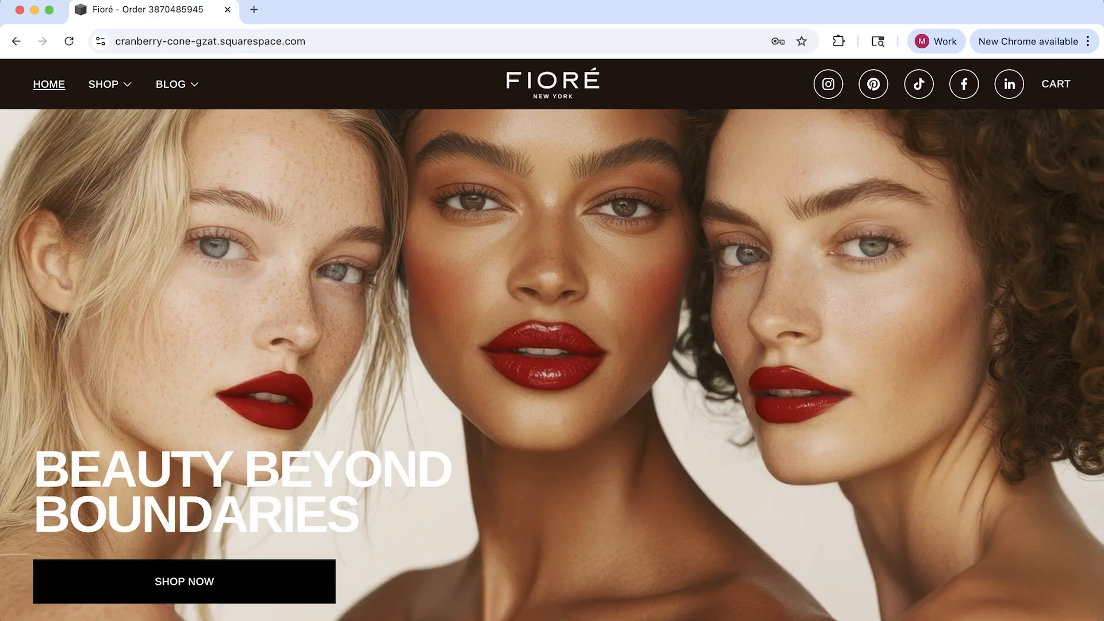
{"action": "left_click", "coordinate": [1088, 74]}
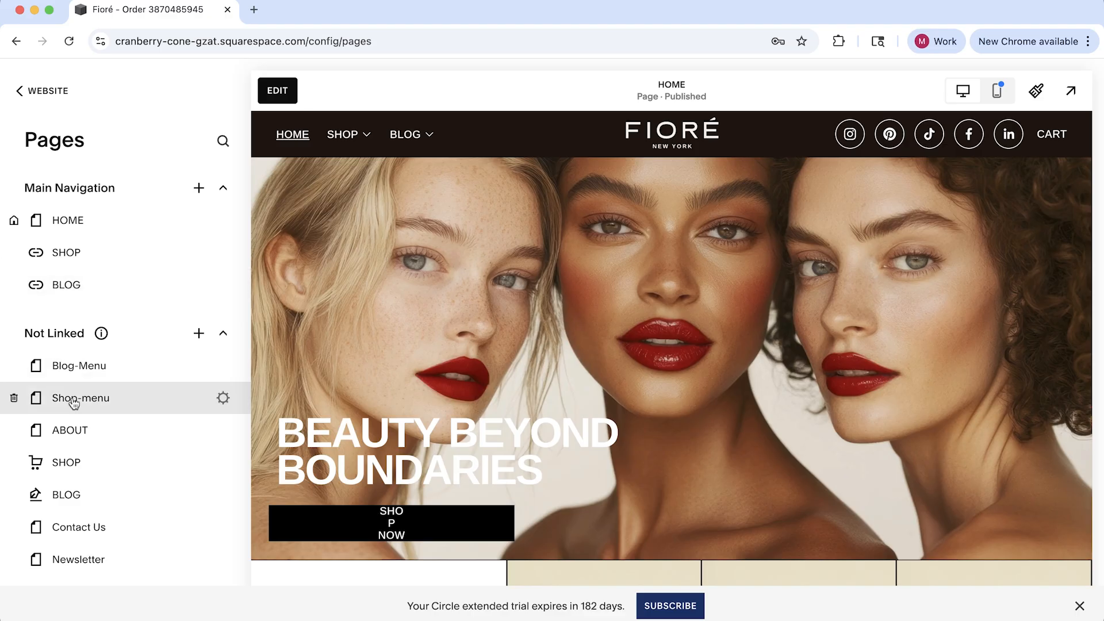
View the Shop dropdown menu and open the Shop-menu page to compare its content.
{"action": "mouse_move", "coordinate": [360, 138]}
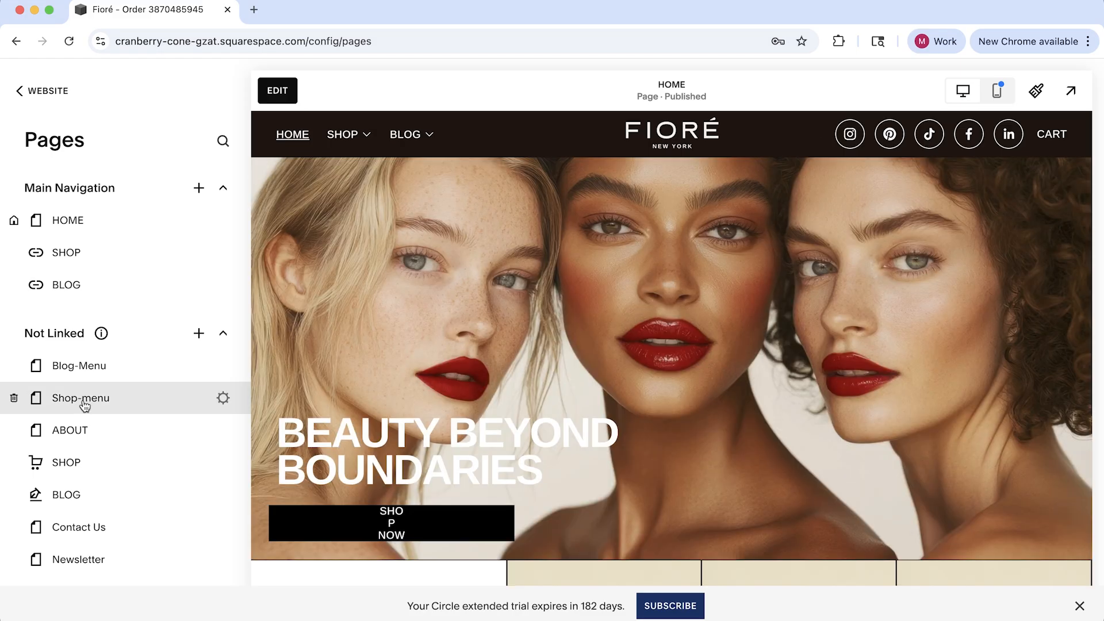
{"action": "left_click", "coordinate": [84, 404]}
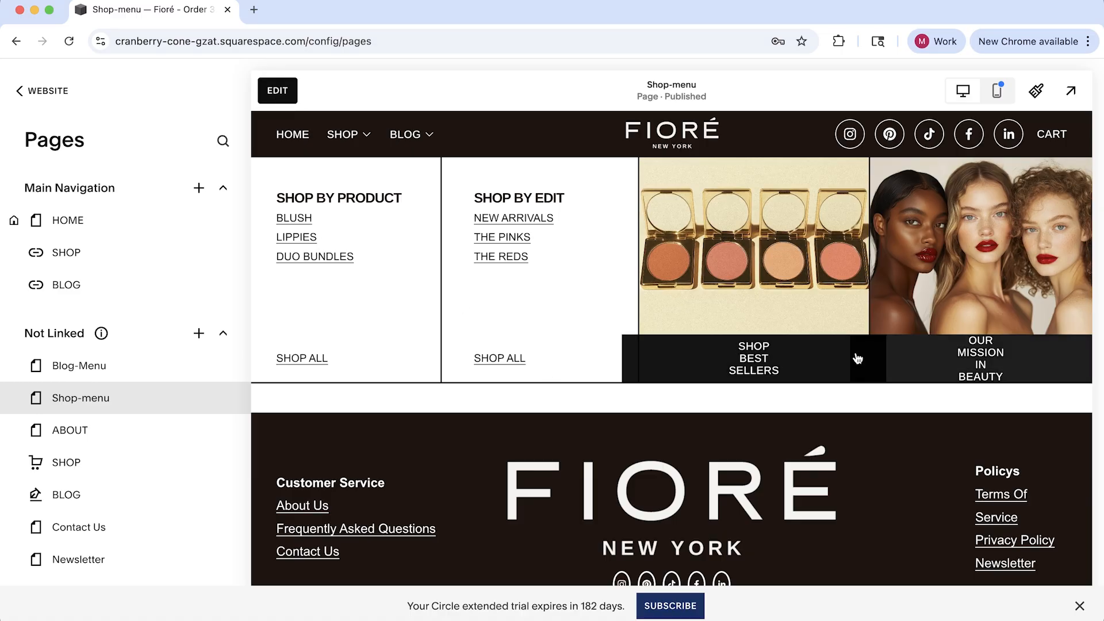
{"action": "mouse_move", "coordinate": [346, 137]}
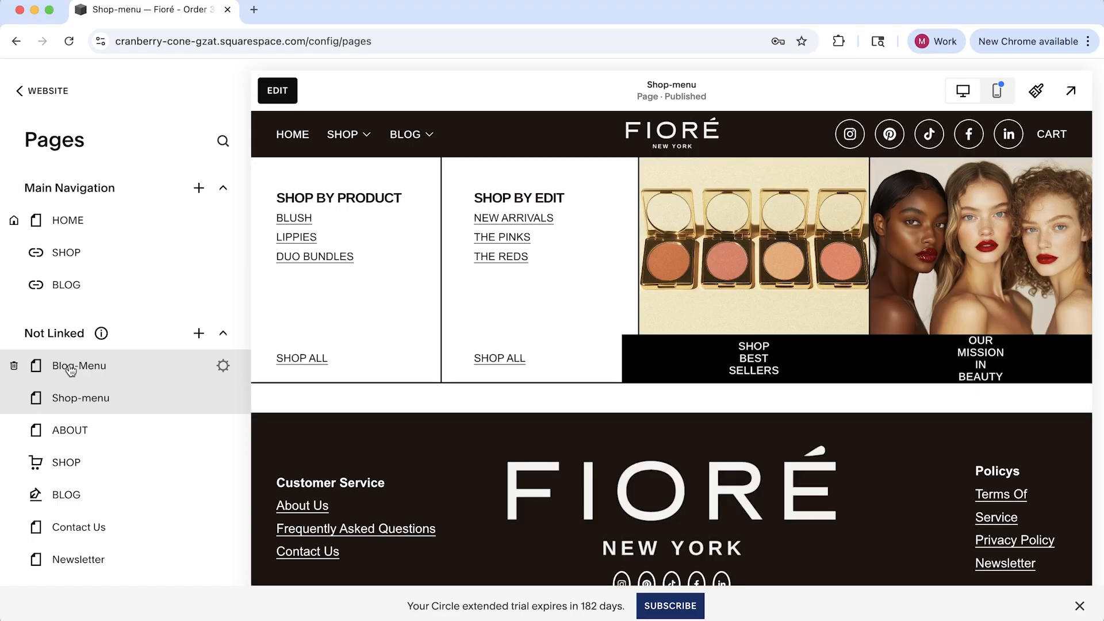
Inspect the content settings of the blog summary block on the Blog-Menu page and exit the editor.
{"action": "left_click", "coordinate": [86, 367]}
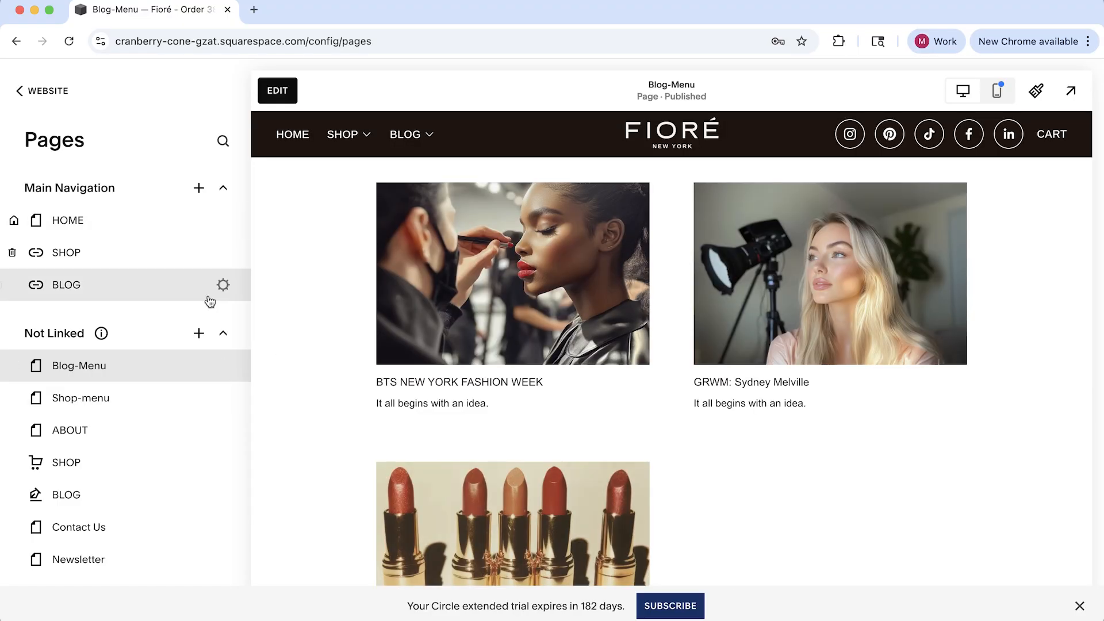
{"action": "left_click", "coordinate": [277, 90]}
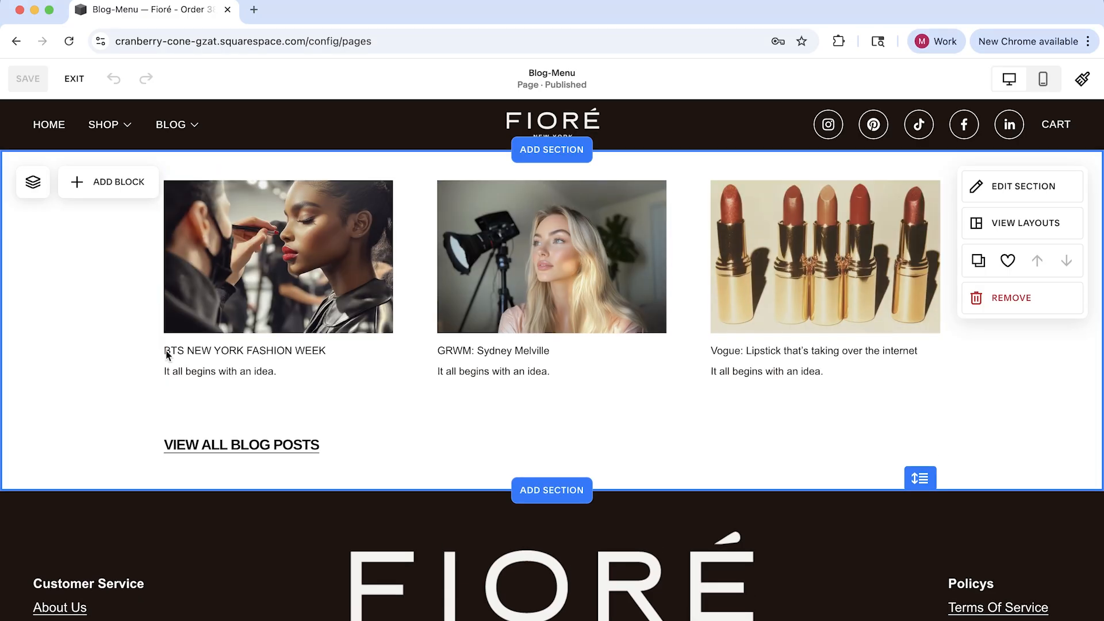
{"action": "left_click", "coordinate": [216, 235]}
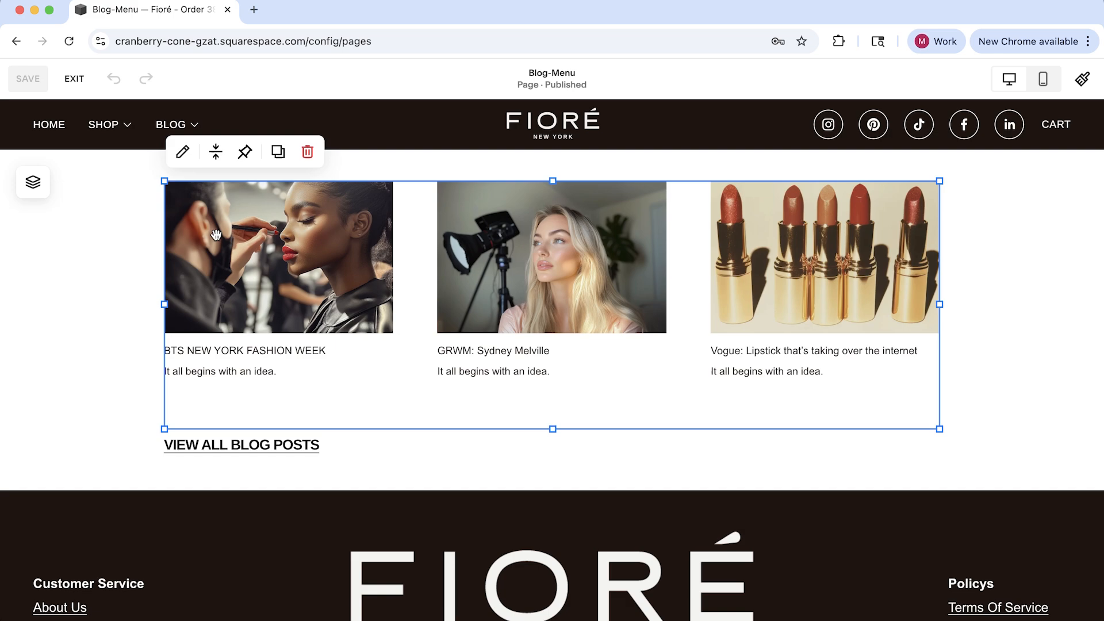
{"action": "left_click", "coordinate": [183, 152]}
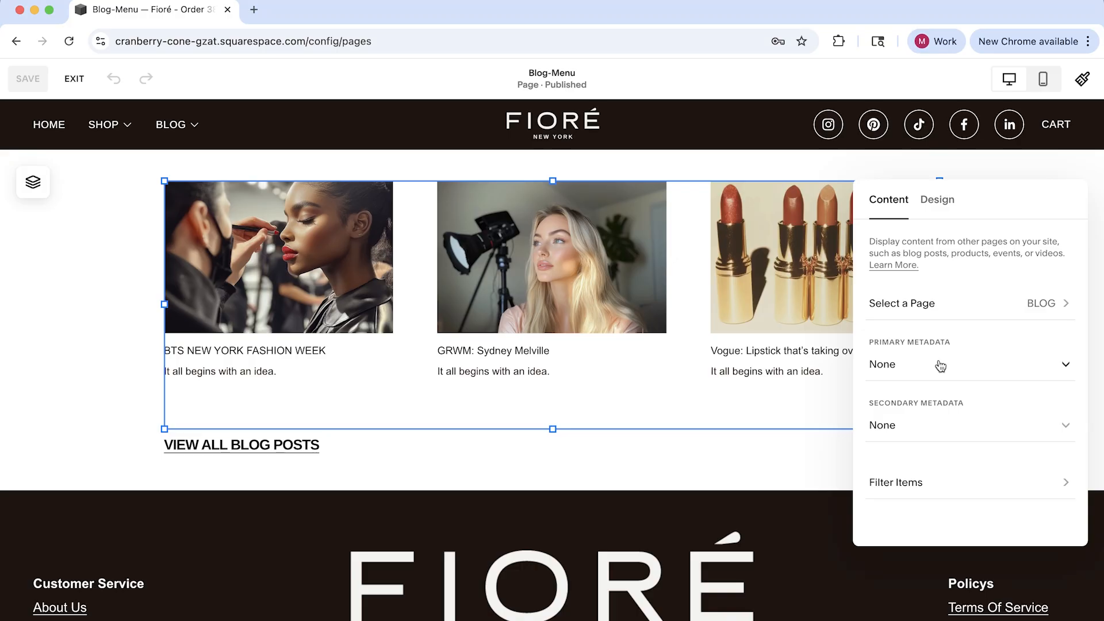
{"action": "left_click", "coordinate": [109, 355]}
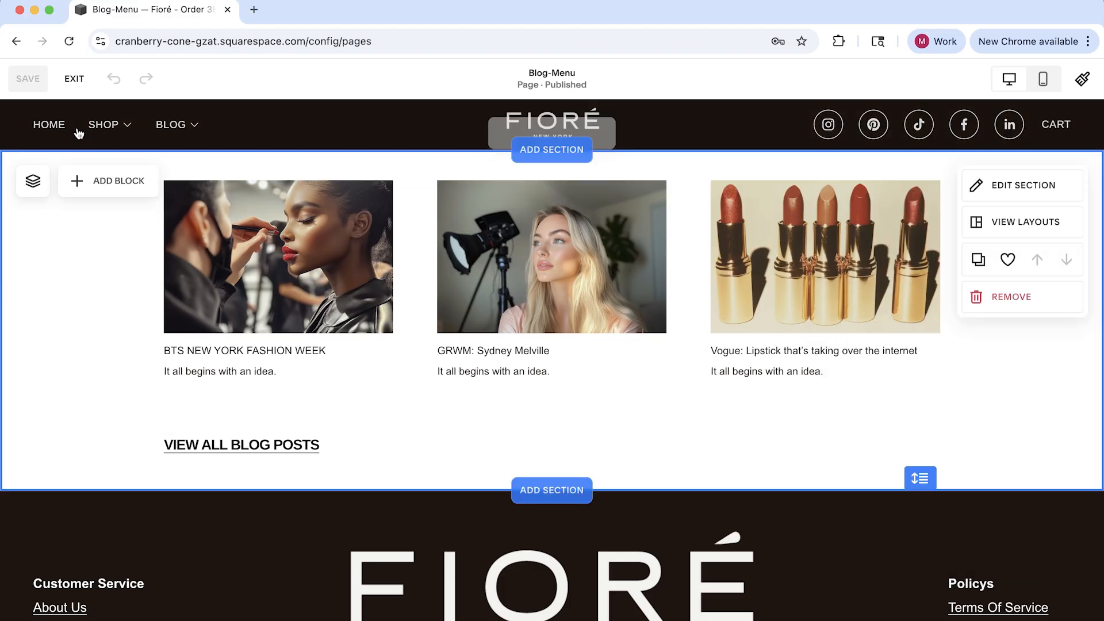
{"action": "left_click", "coordinate": [75, 86]}
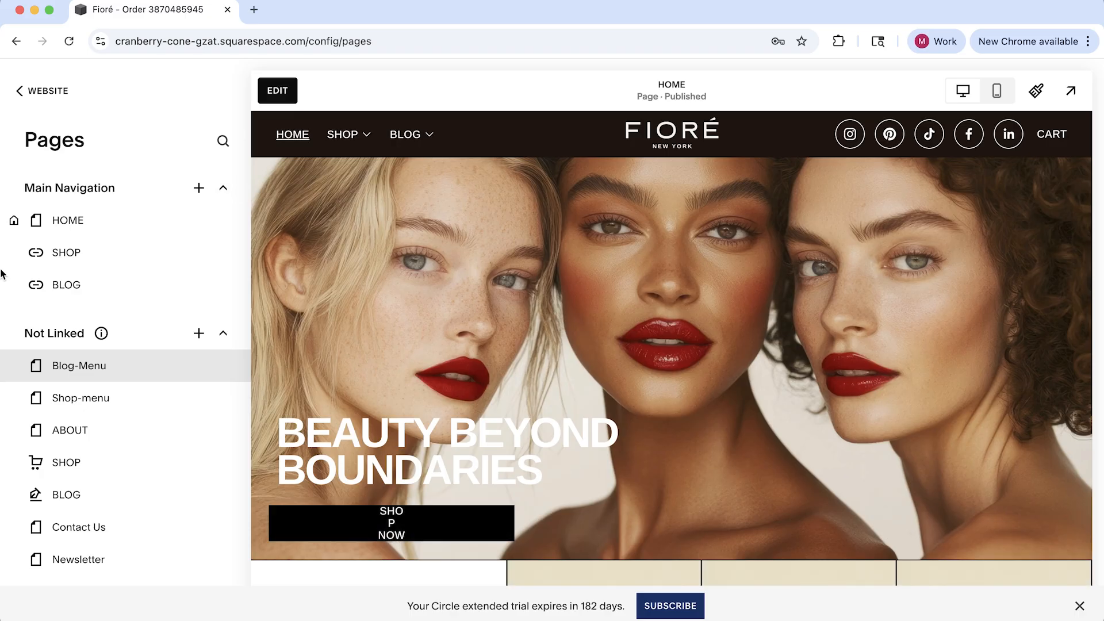
Look over the home page's hero and New Arrivals sections in the full-screen preview and return to the page list.
{"action": "left_click", "coordinate": [1071, 90]}
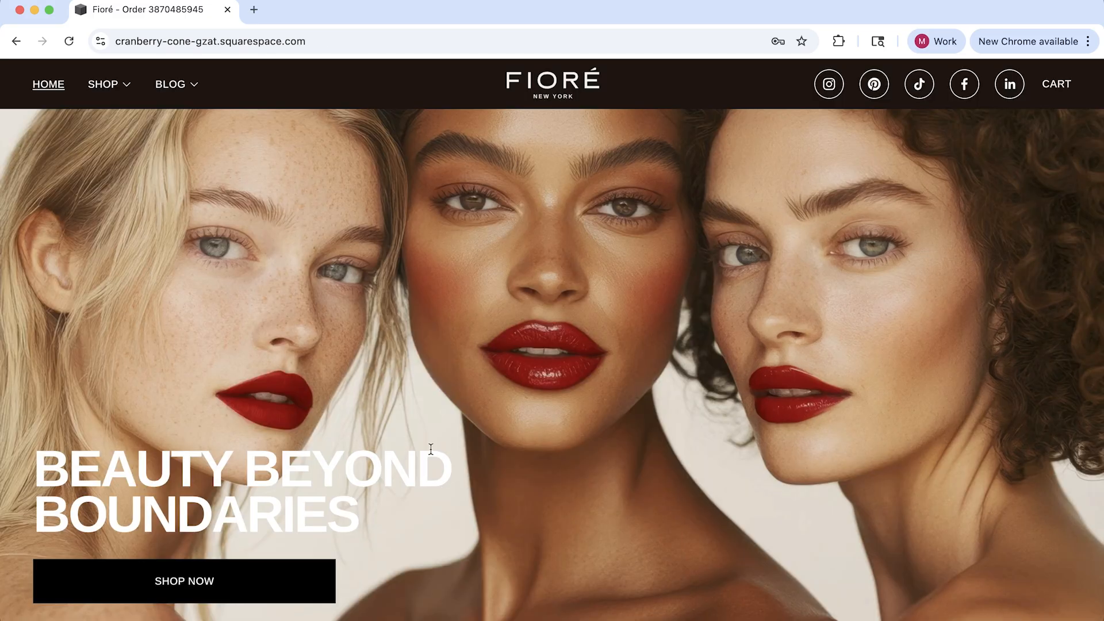
{"action": "scroll", "coordinate": [429, 452], "scroll_direction": "down", "scroll_amount": 6}
{"action": "scroll", "coordinate": [429, 452], "scroll_direction": "down", "scroll_amount": 2}
{"action": "scroll", "coordinate": [430, 451], "scroll_direction": "up", "scroll_amount": 8}
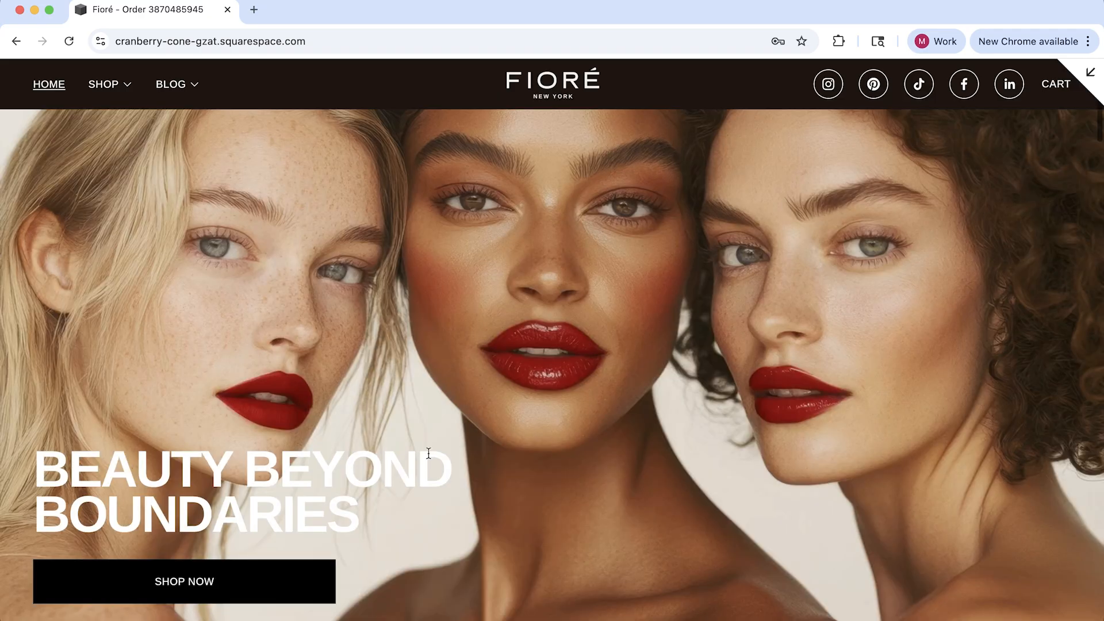
{"action": "scroll", "coordinate": [783, 202], "scroll_direction": "down", "scroll_amount": 5}
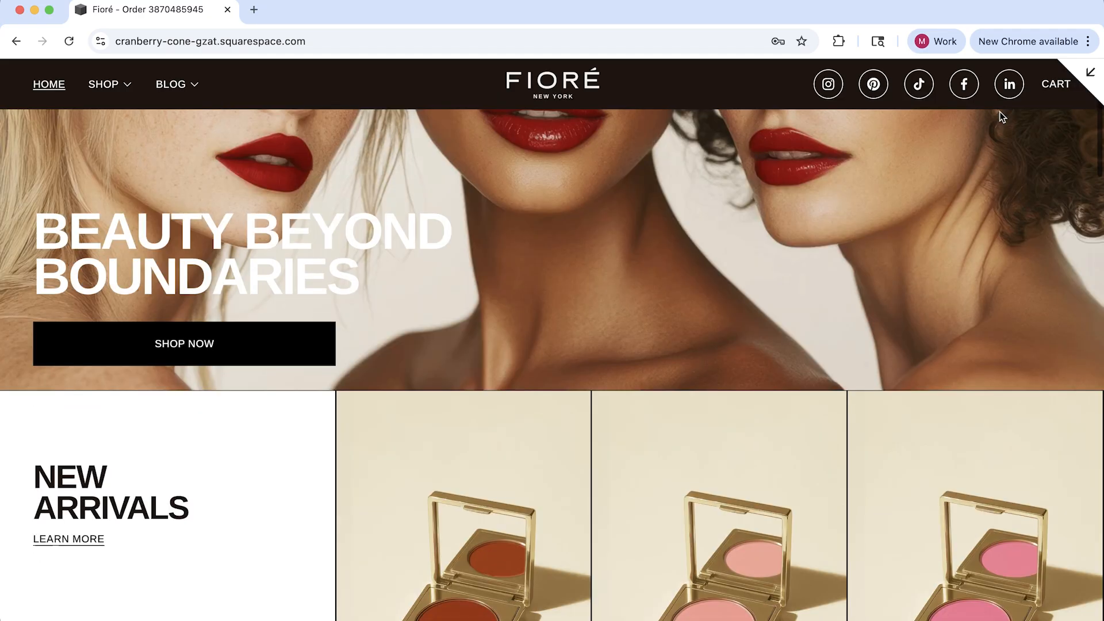
{"action": "left_click", "coordinate": [1093, 84]}
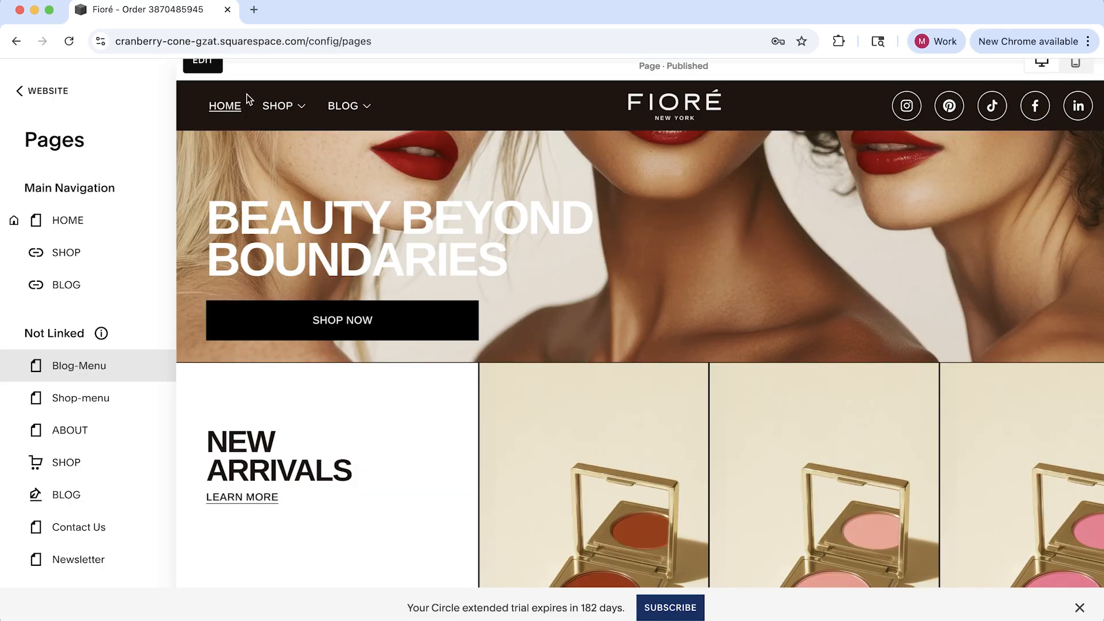